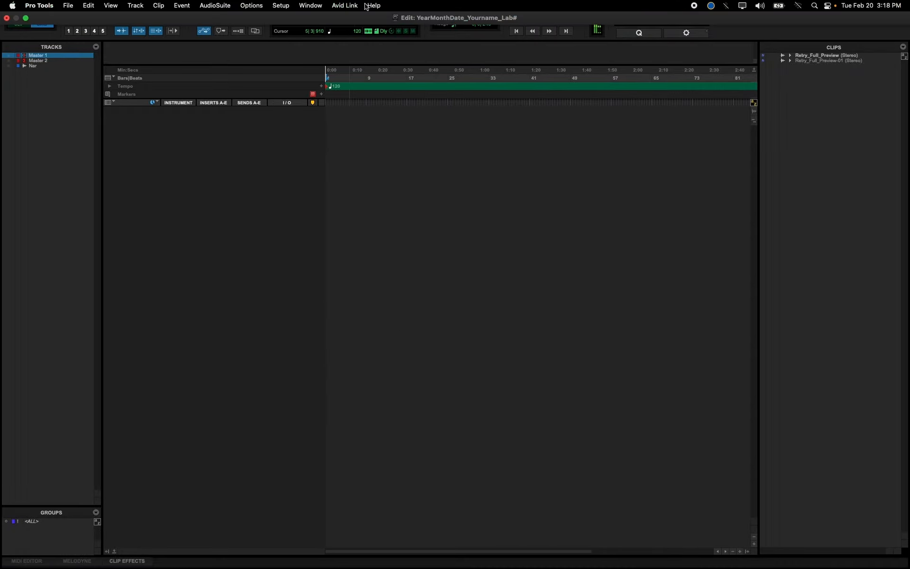
Switch to Chrome and review the lab instructions from the Playback Engine and I/O Setup sections to Import Tracks into Pro Tools.
{"action": "key", "text": "super+Tab"}
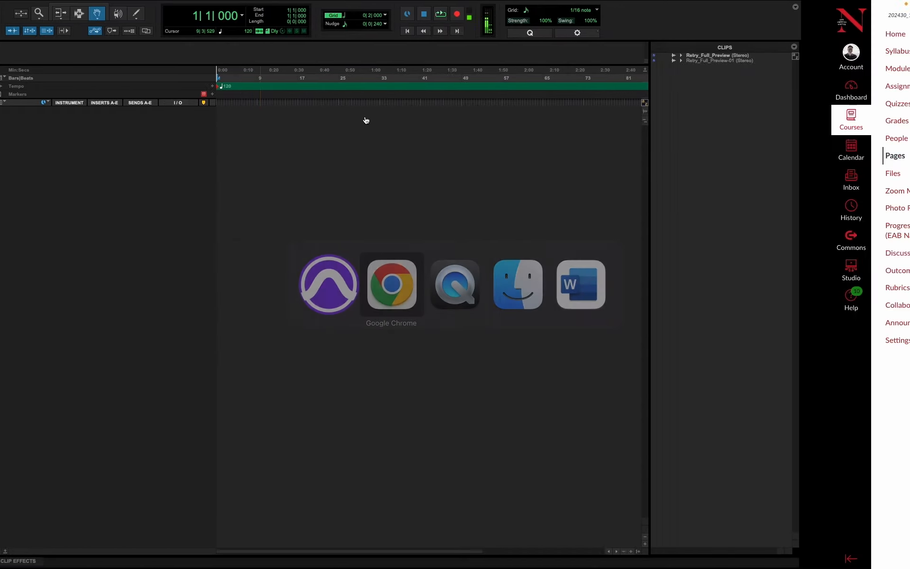
{"action": "scroll", "coordinate": [352, 248], "scroll_direction": "down", "scroll_amount": 6}
{"action": "scroll", "coordinate": [352, 248], "scroll_direction": "down", "scroll_amount": 15}
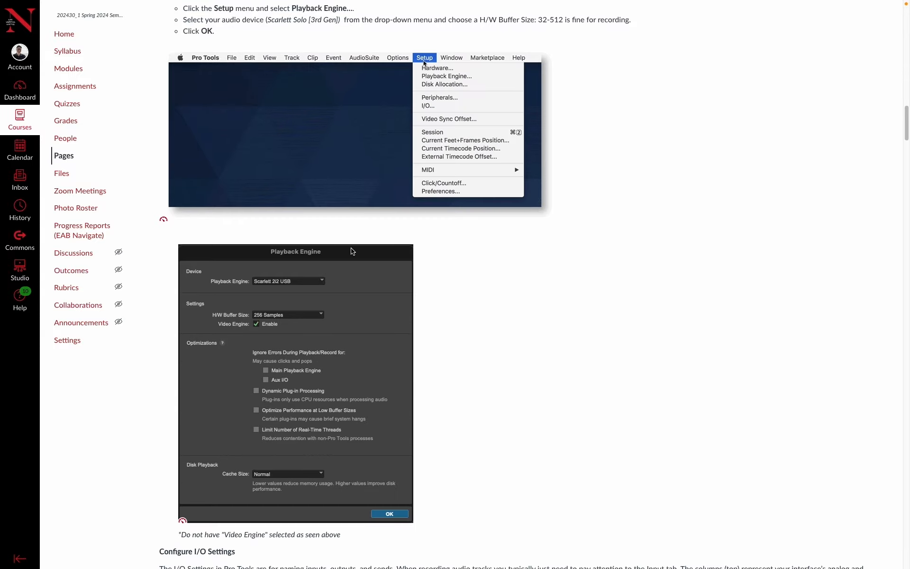
{"action": "scroll", "coordinate": [352, 252], "scroll_direction": "down", "scroll_amount": 6}
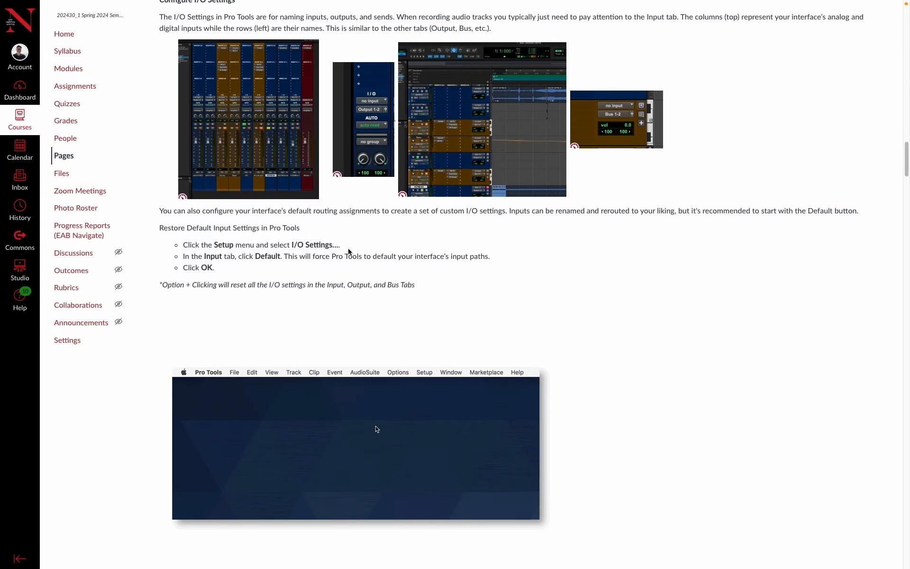
{"action": "scroll", "coordinate": [348, 249], "scroll_direction": "down", "scroll_amount": 8}
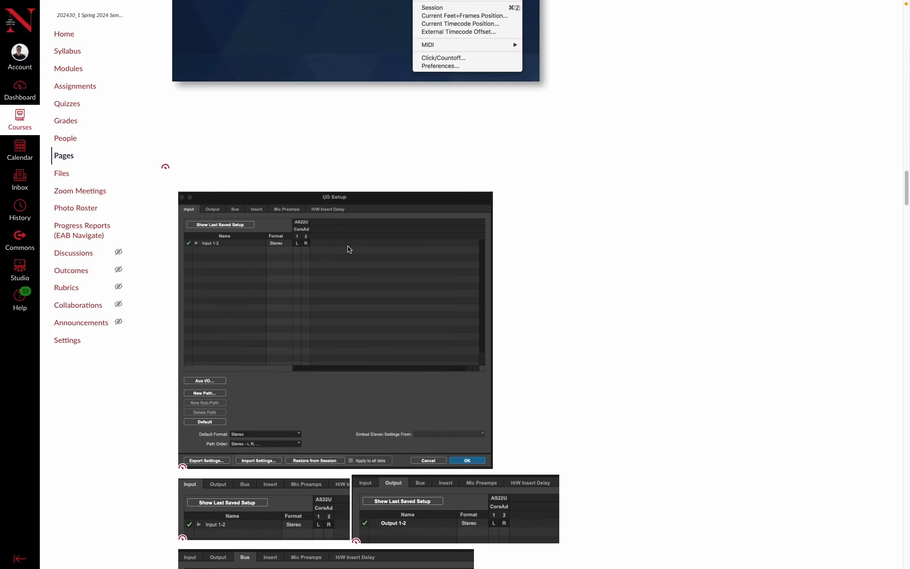
{"action": "scroll", "coordinate": [349, 247], "scroll_direction": "up", "scroll_amount": 1}
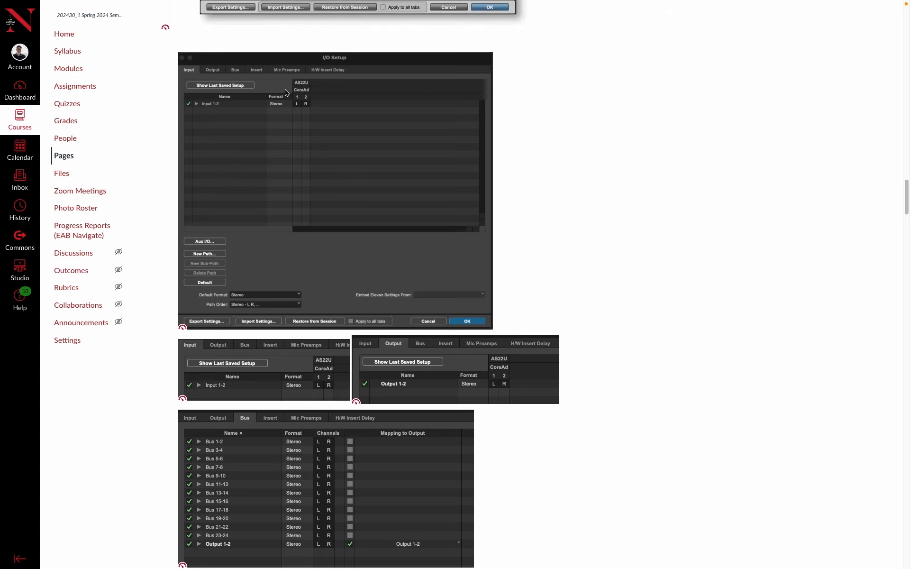
{"action": "scroll", "coordinate": [352, 316], "scroll_direction": "down", "scroll_amount": 3}
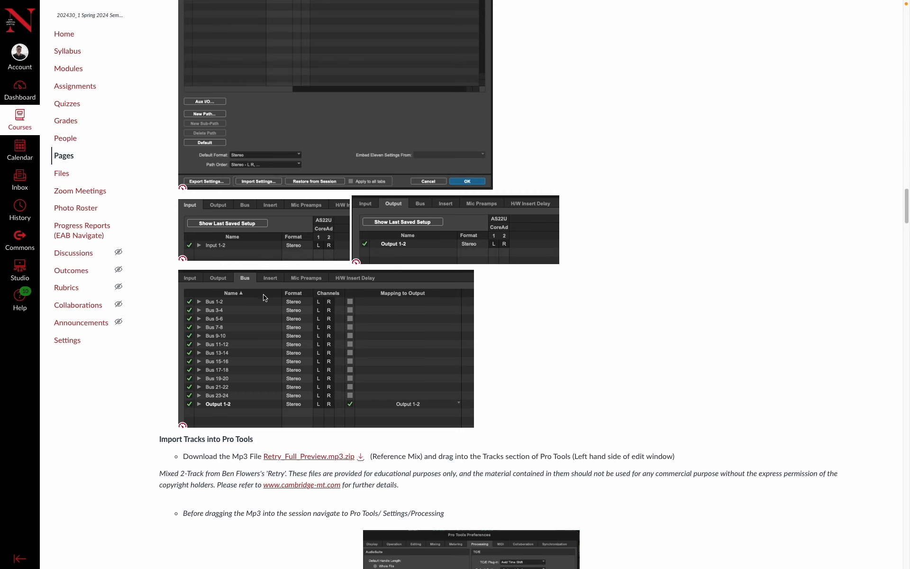
{"action": "scroll", "coordinate": [276, 301], "scroll_direction": "down", "scroll_amount": 2}
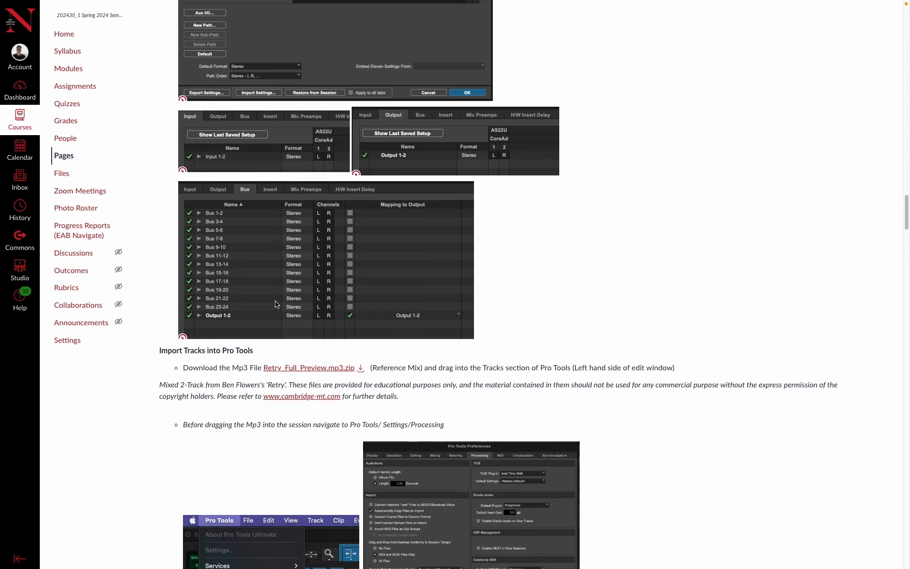
{"action": "scroll", "coordinate": [277, 304], "scroll_direction": "down", "scroll_amount": 2}
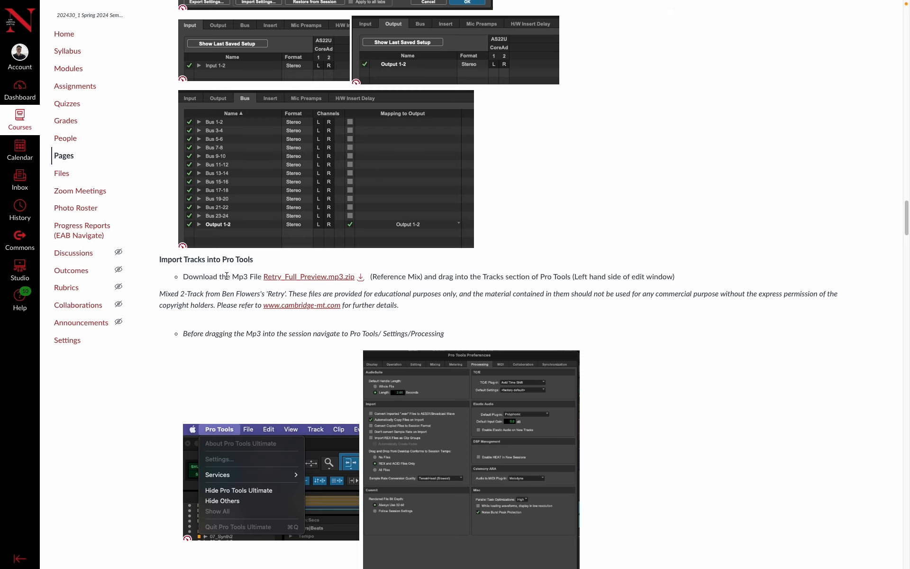
Switch to the Cambridge Music Technology page and browse its free multitrack download library down to the project categories.
{"action": "key", "text": "super+Tab"}
{"action": "key", "text": "super+Tab"}
{"action": "key", "text": "super+Tab"}
{"action": "key", "text": "super+Tab"}
{"action": "key", "text": "super+Tab"}
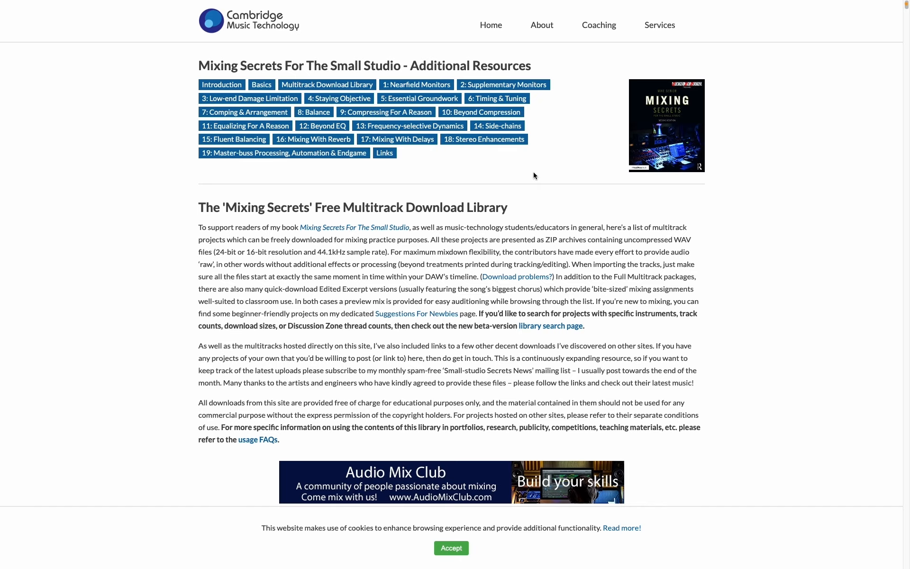
{"action": "scroll", "coordinate": [534, 175], "scroll_direction": "down", "scroll_amount": 15}
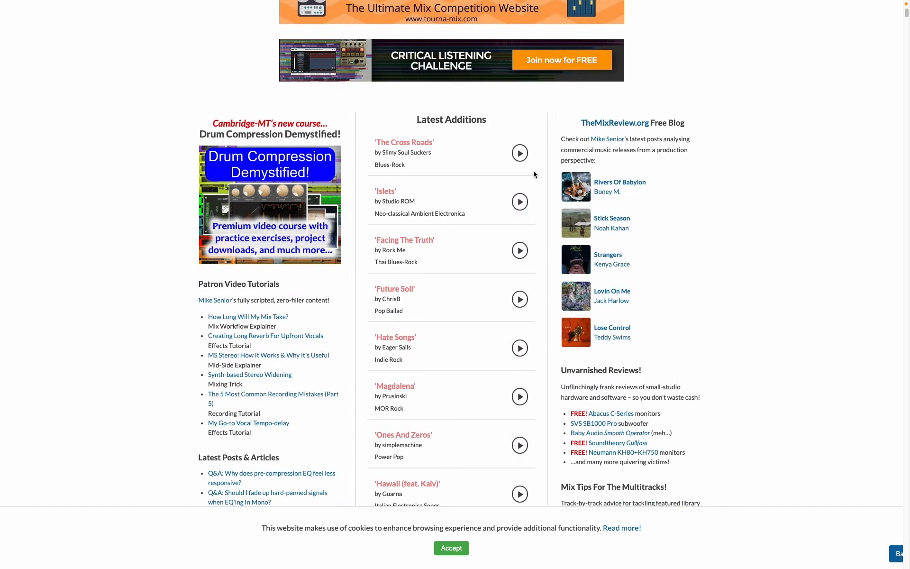
{"action": "scroll", "coordinate": [534, 174], "scroll_direction": "down", "scroll_amount": 20}
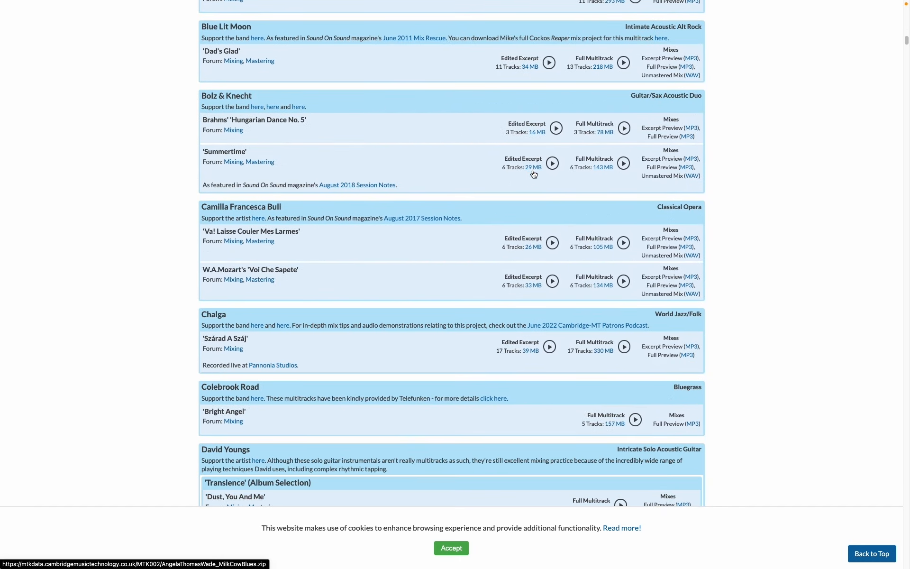
{"action": "scroll", "coordinate": [534, 173], "scroll_direction": "down", "scroll_amount": 5}
{"action": "scroll", "coordinate": [530, 167], "scroll_direction": "up", "scroll_amount": 20}
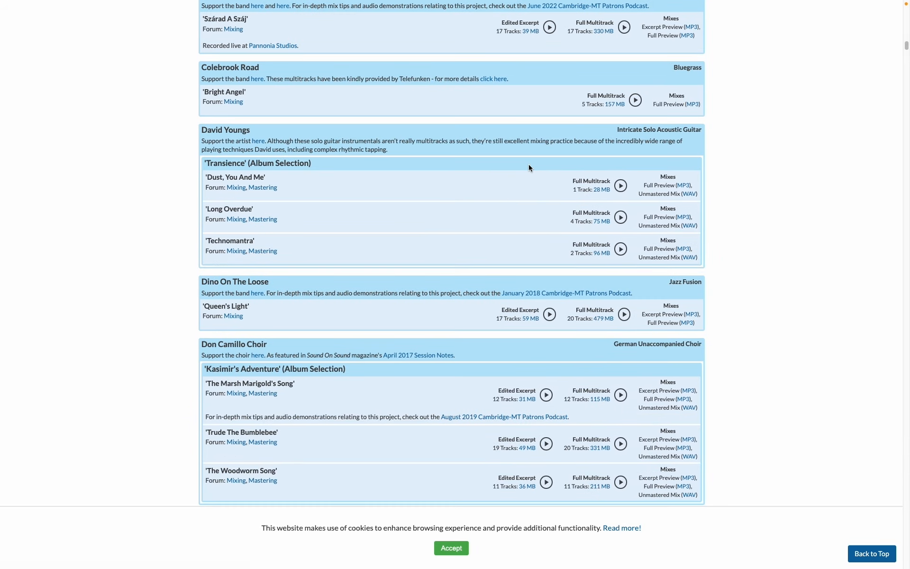
{"action": "scroll", "coordinate": [529, 168], "scroll_direction": "up", "scroll_amount": 20}
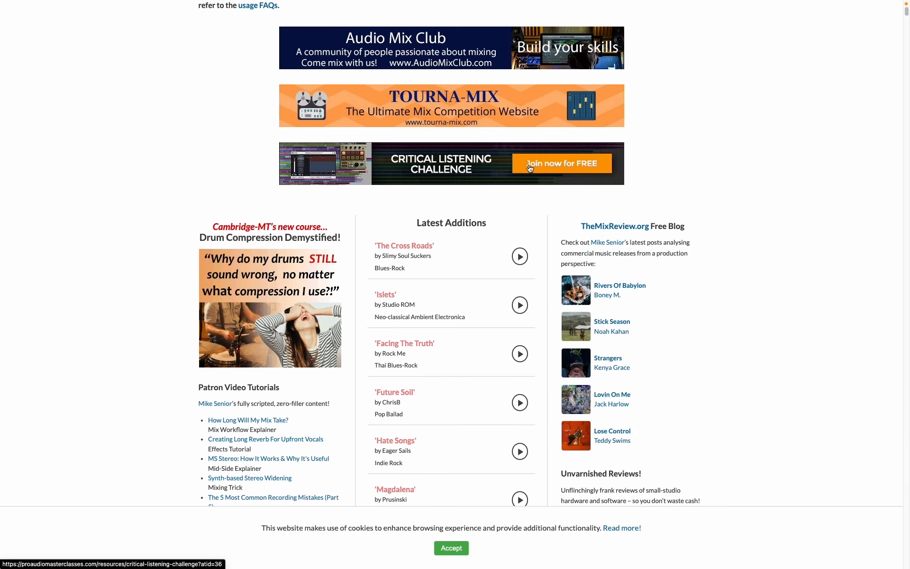
{"action": "scroll", "coordinate": [529, 167], "scroll_direction": "down", "scroll_amount": 6}
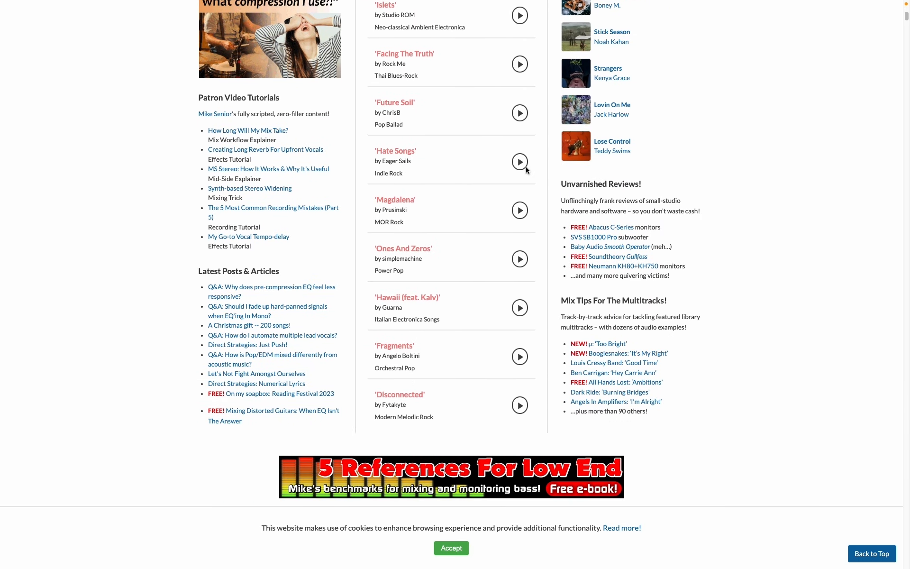
{"action": "scroll", "coordinate": [525, 167], "scroll_direction": "down", "scroll_amount": 9}
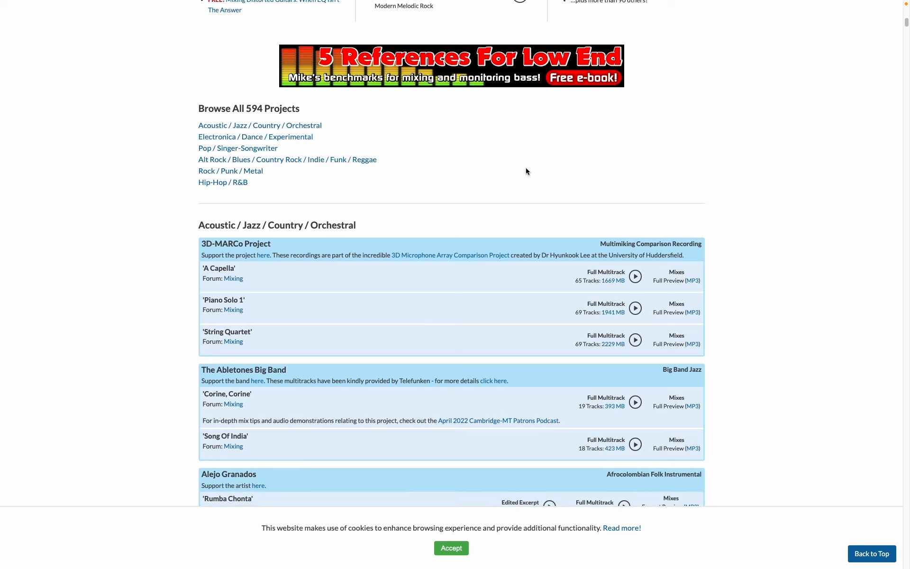
{"action": "scroll", "coordinate": [526, 172], "scroll_direction": "down", "scroll_amount": 1}
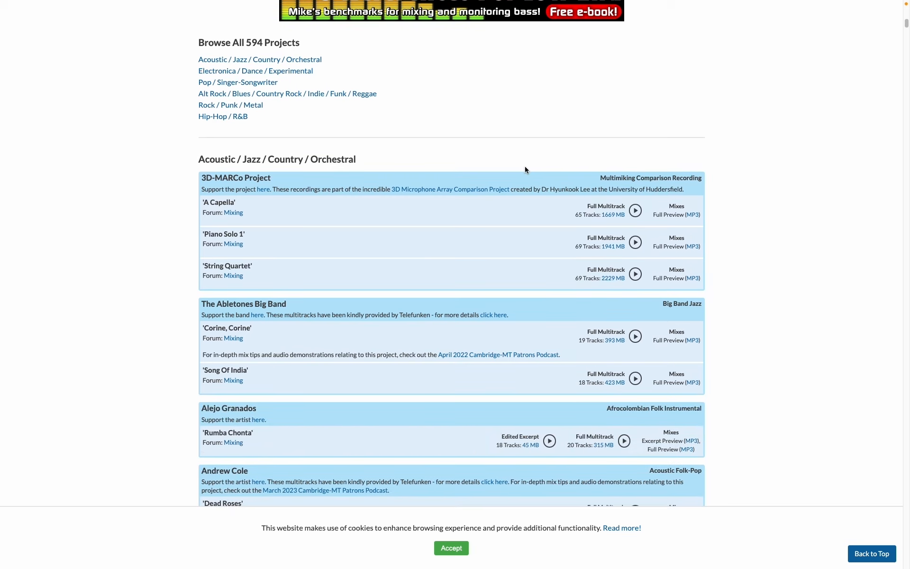
Search the multitrack library page for "ben" and go to the Ben Flowers entry containing 'Retry'.
{"action": "key", "text": "ctrl+f"}
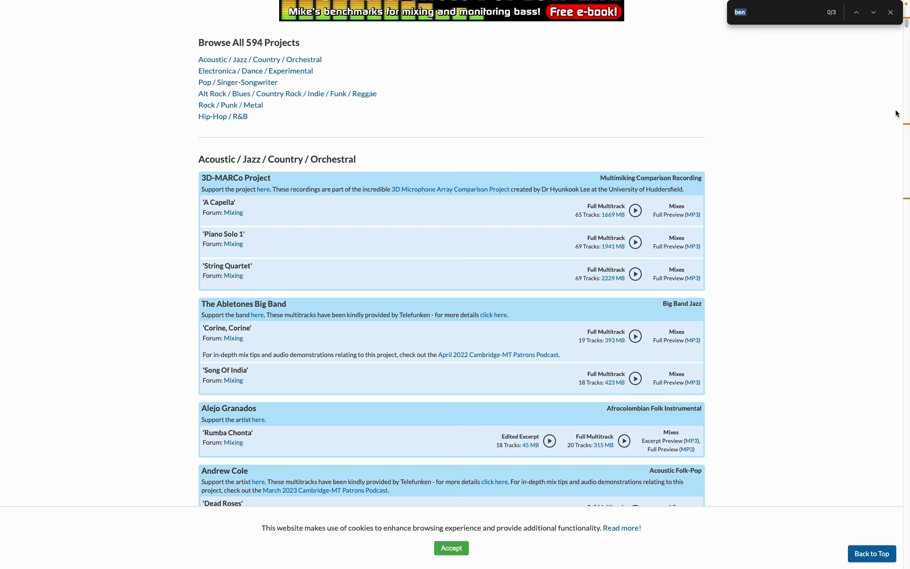
{"action": "left_click", "coordinate": [874, 13]}
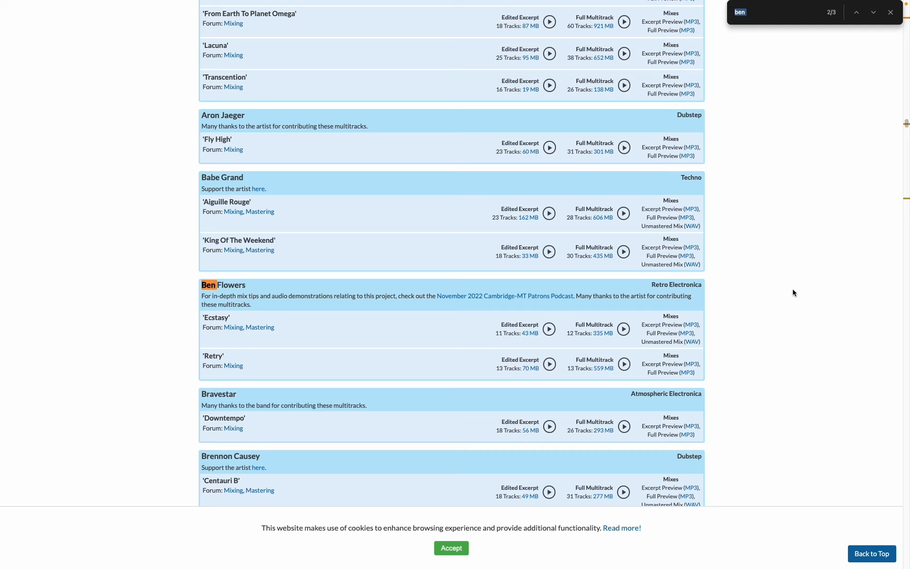
{"action": "key", "text": "super+Tab"}
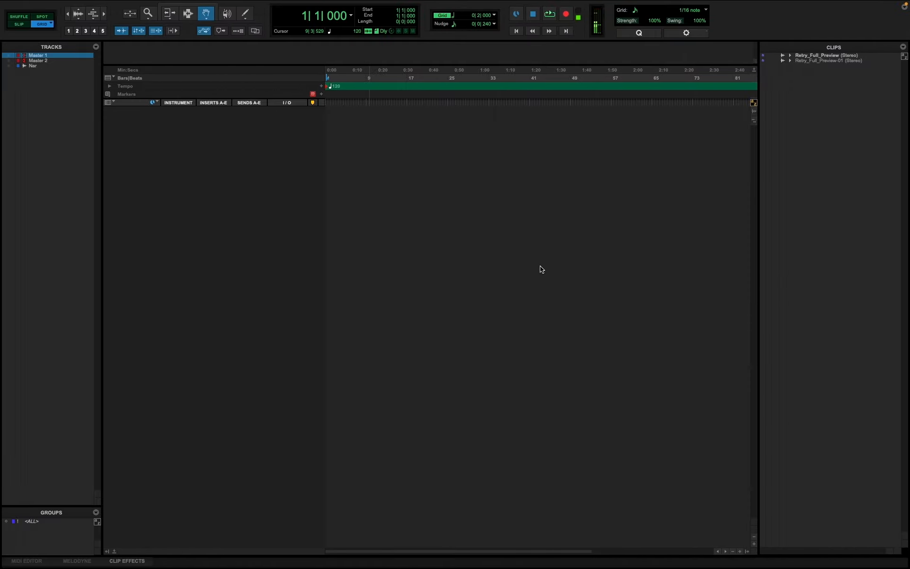
{"action": "key", "text": "super+Tab"}
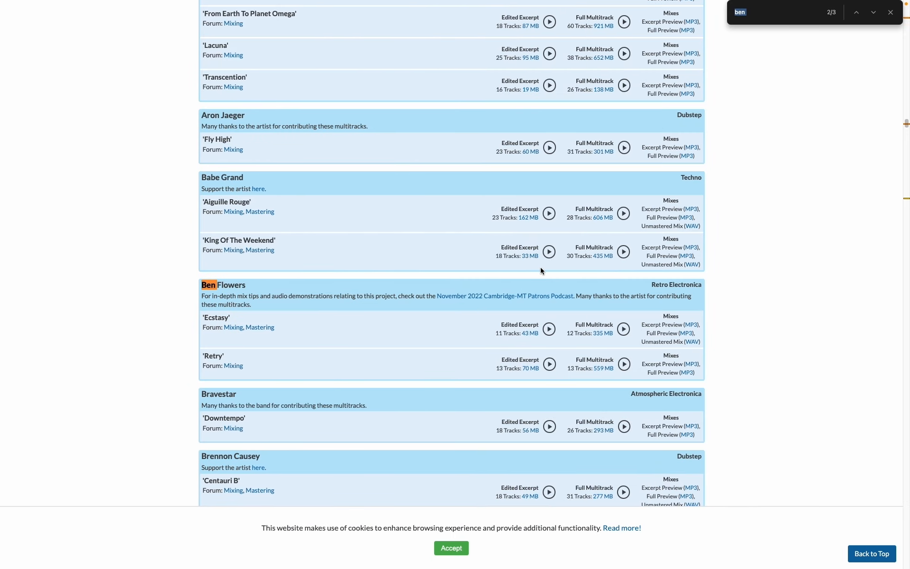
Return to the lab instructions page, download Retry_Full_Preview.mp3.zip and close its file preview.
{"action": "key", "text": "ctrl+Tab"}
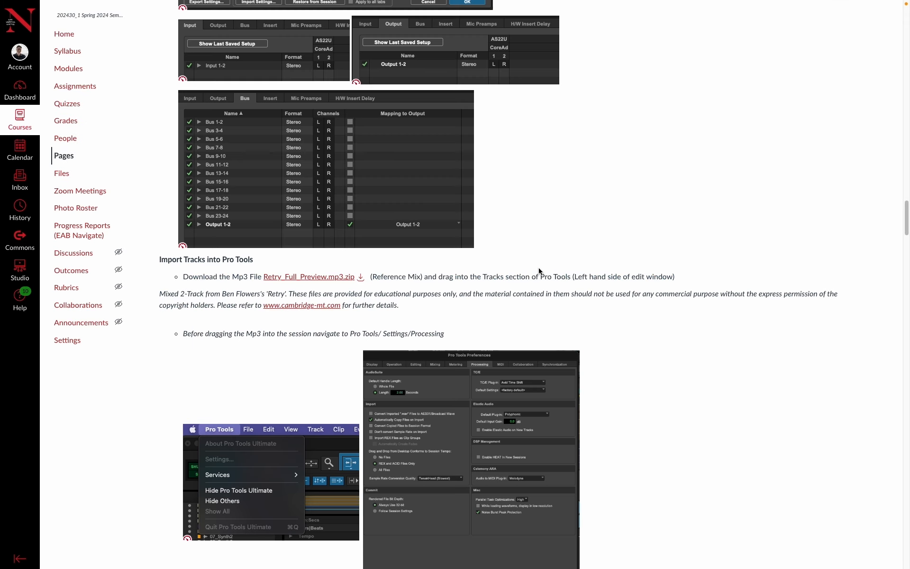
{"action": "left_click", "coordinate": [342, 277]}
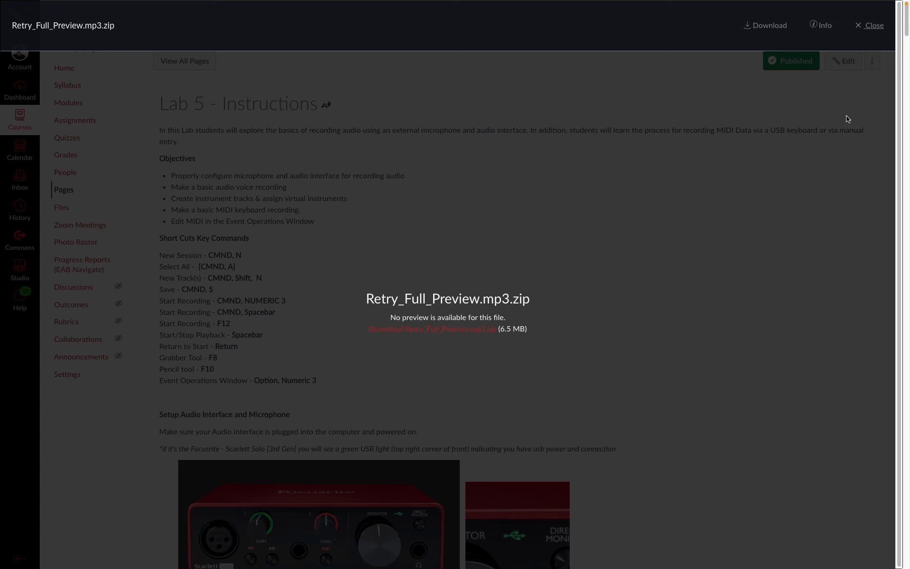
{"action": "left_click", "coordinate": [770, 30]}
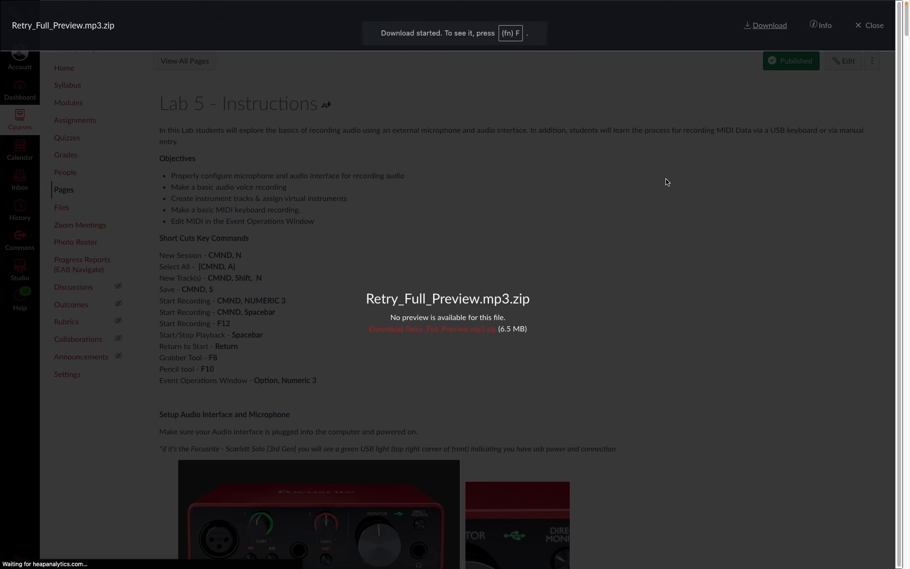
{"action": "left_click", "coordinate": [652, 194]}
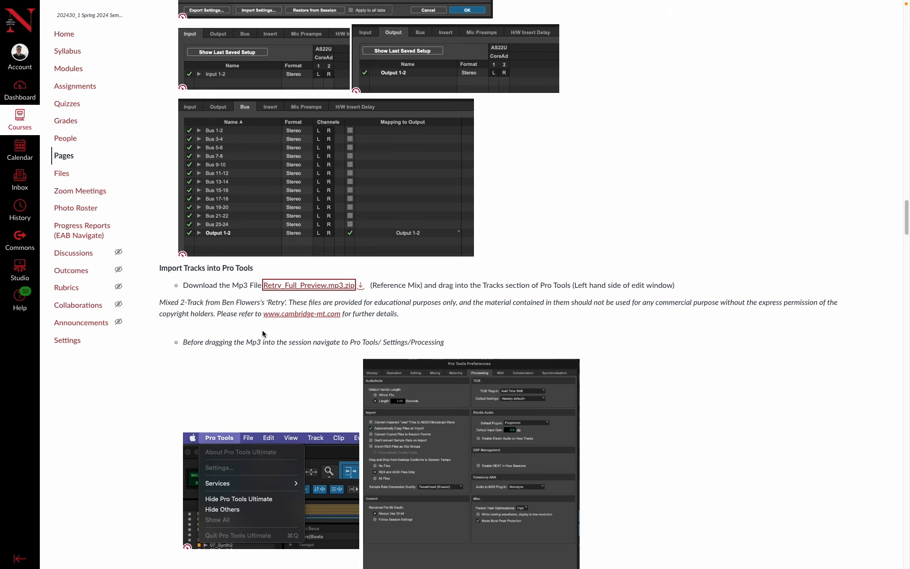
Switch to Pro Tools, check the Import options in the Processing preferences, including Automatically Copy Files on Import, and close the preferences.
{"action": "scroll", "coordinate": [319, 351], "scroll_direction": "down", "scroll_amount": 3}
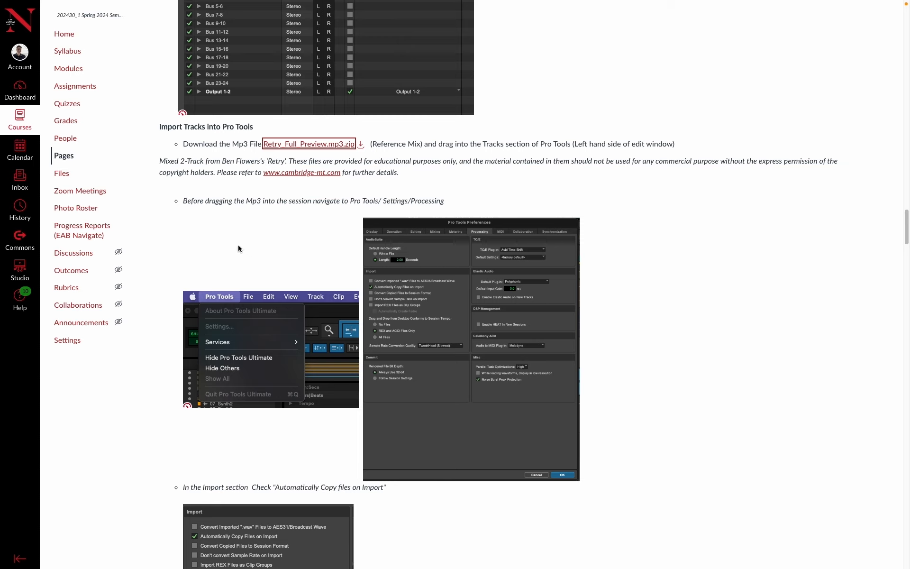
{"action": "key", "text": "super+Tab"}
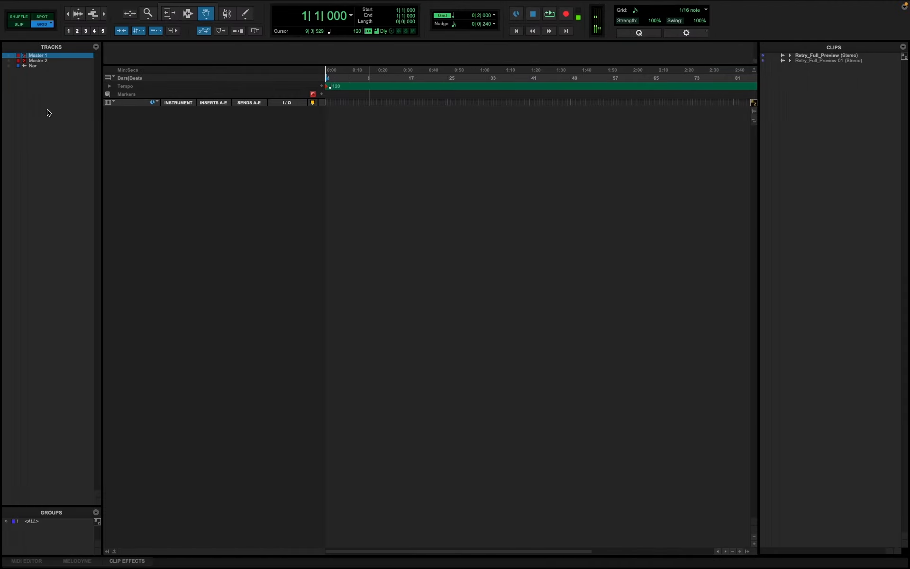
{"action": "mouse_move", "coordinate": [88, 2]}
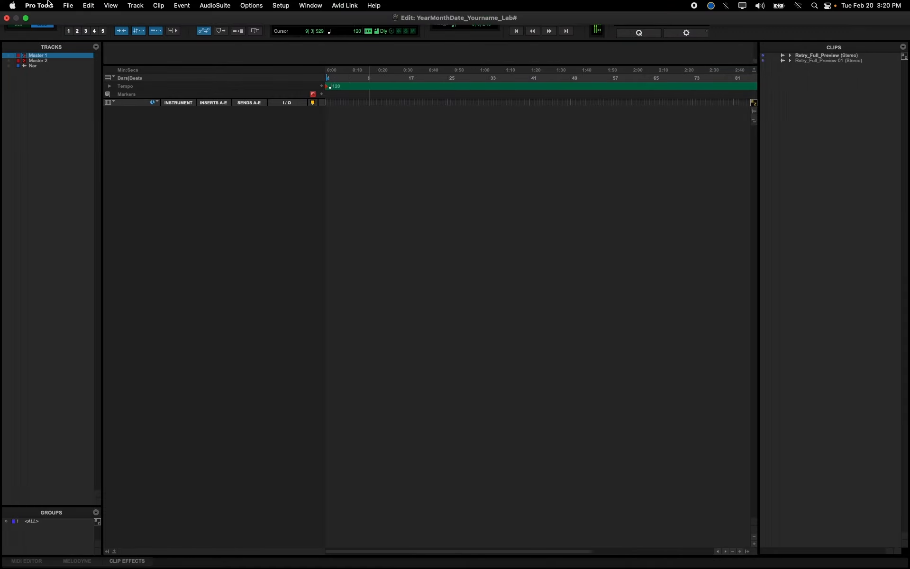
{"action": "left_click", "coordinate": [39, 5]}
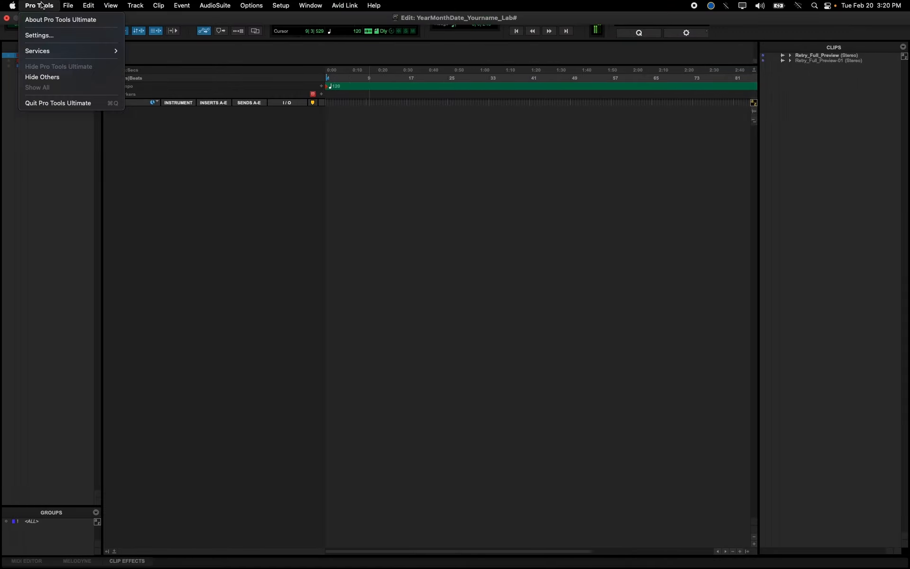
{"action": "left_click", "coordinate": [57, 35]}
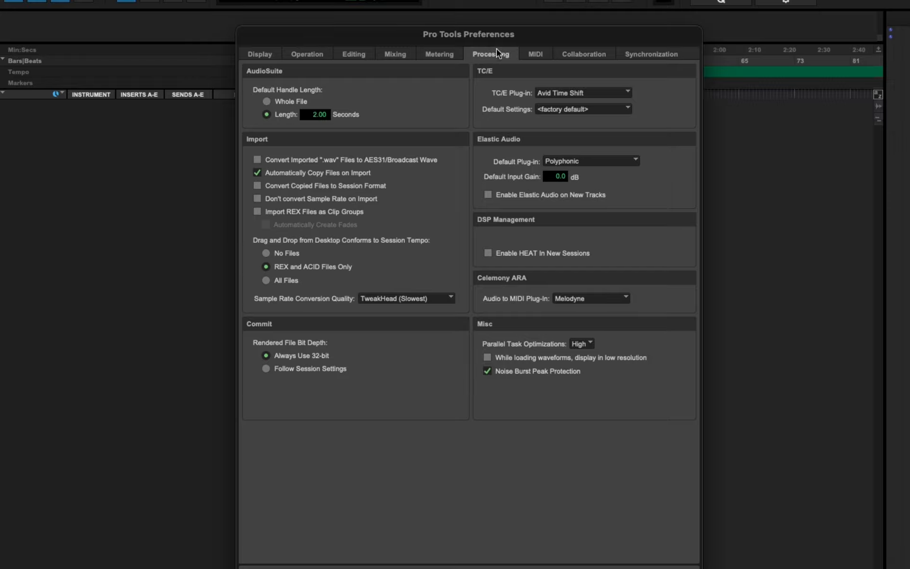
{"action": "left_click", "coordinate": [438, 55]}
{"action": "left_click", "coordinate": [494, 52]}
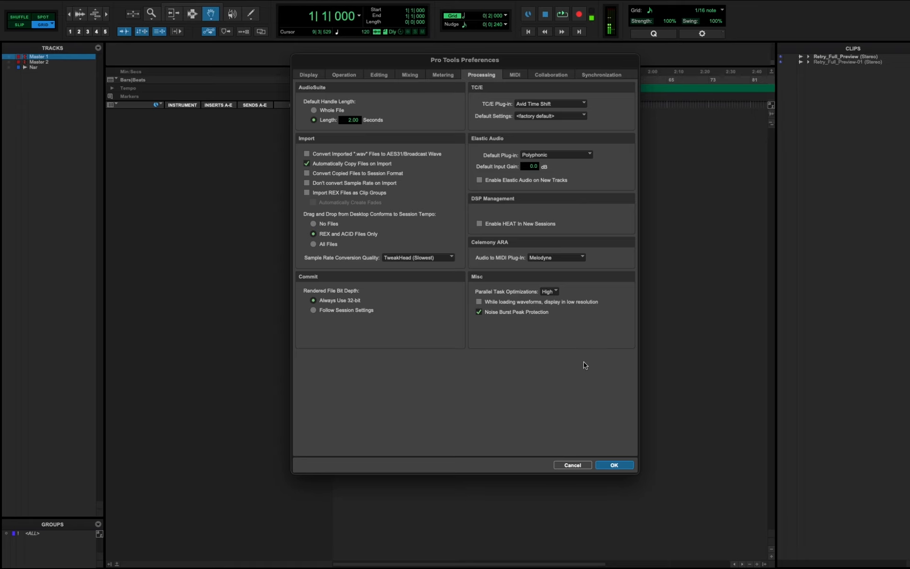
{"action": "left_click", "coordinate": [572, 464]}
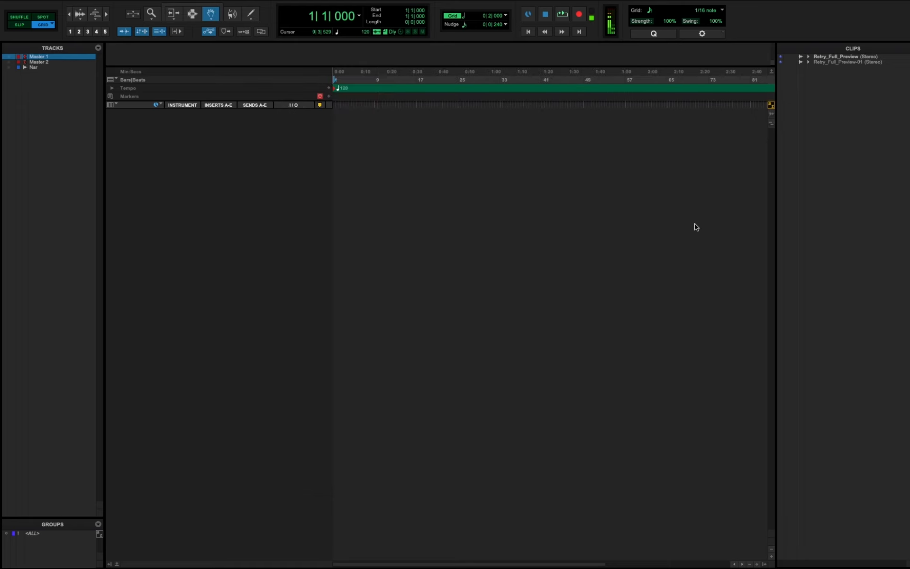
Import Retry_Full_Preview.mp3 from the desktop into the Pro Tools session's track list as a new audio track.
{"action": "key", "text": "super+Tab"}
{"action": "key", "text": "super+Tab"}
{"action": "key", "text": "super+Tab"}
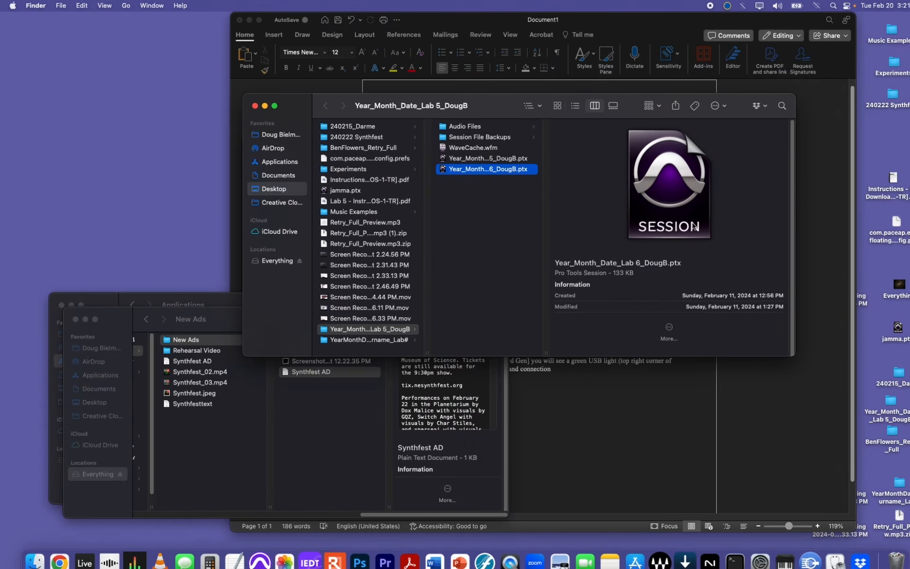
{"action": "mouse_move", "coordinate": [907, 3]}
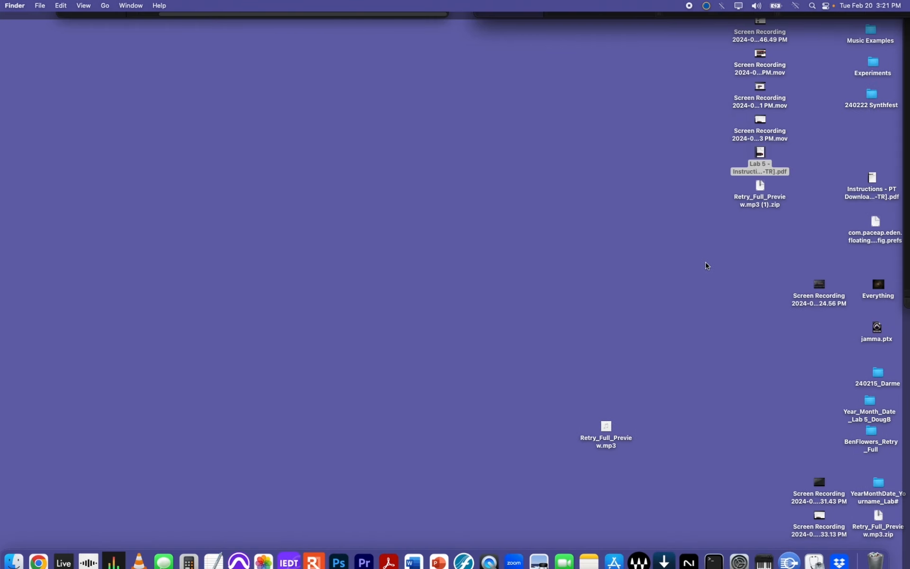
{"action": "mouse_move", "coordinate": [607, 426]}
{"action": "left_click_drag", "start_coordinate": [607, 428], "coordinate": [763, 91]}
{"action": "left_click_drag", "start_coordinate": [806, 74], "coordinate": [24, 106]}
{"action": "key", "text": "super+Tab"}
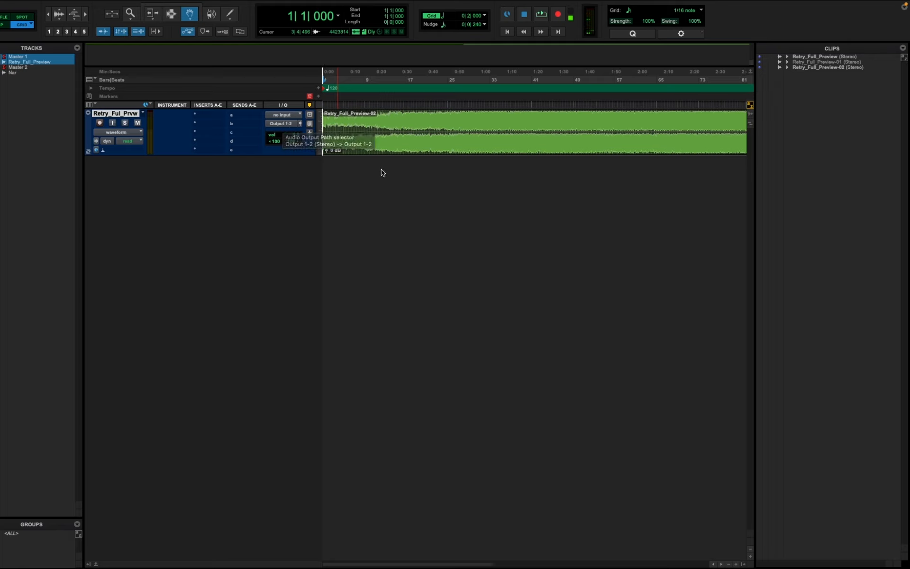
Rename the imported Retry_Full_Preview track as "Refrence Track".
{"action": "double_click", "coordinate": [121, 115]}
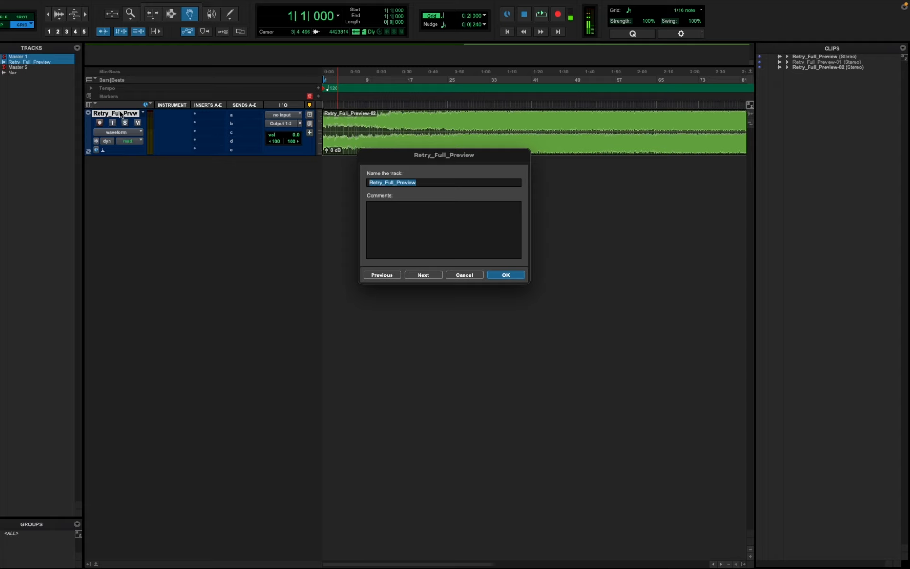
{"action": "type", "text": "Refrence Track"}
{"action": "left_click", "coordinate": [506, 275]}
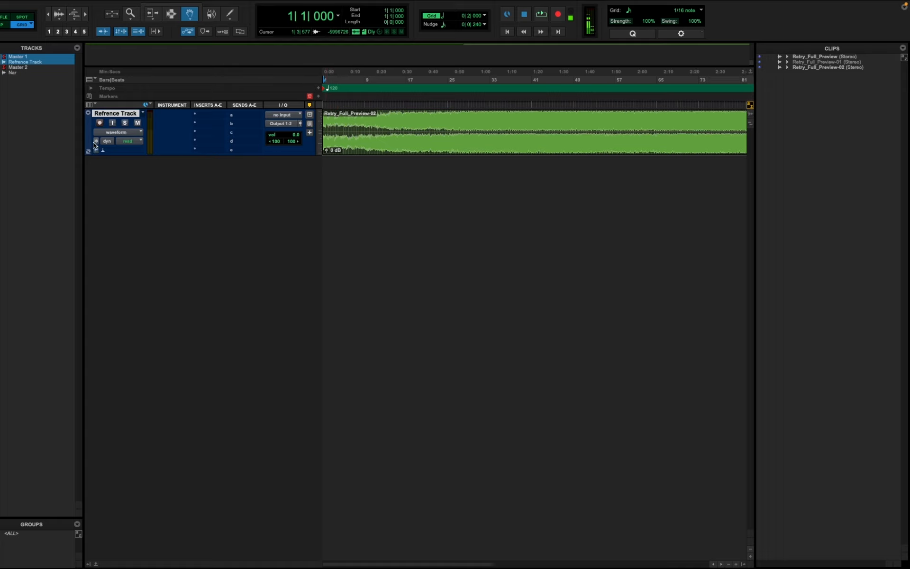
Add the stereo path To QT 1-2 as a second output of the Refrence Track alongside Output 1-2.
{"action": "left_click", "coordinate": [284, 124]}
{"action": "mouse_move", "coordinate": [287, 124]}
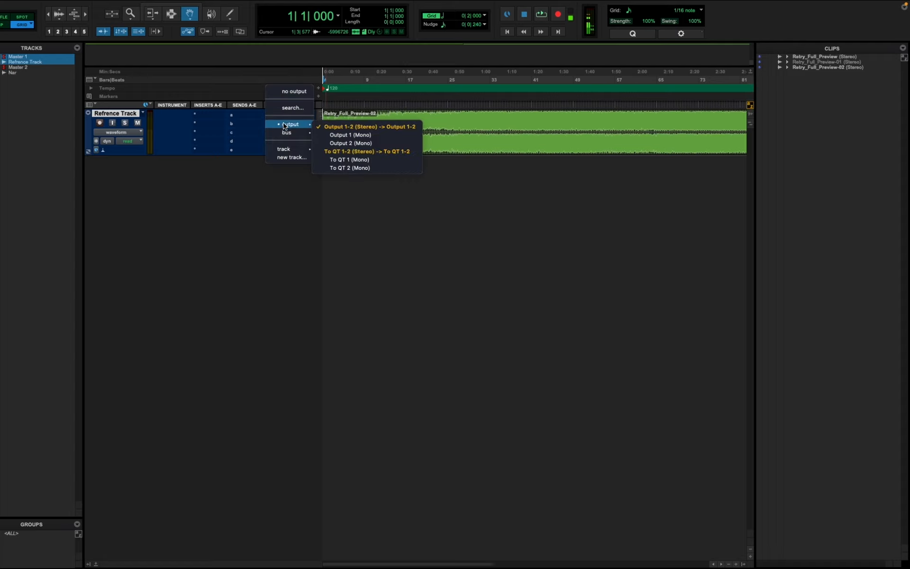
{"action": "left_click", "coordinate": [369, 152]}
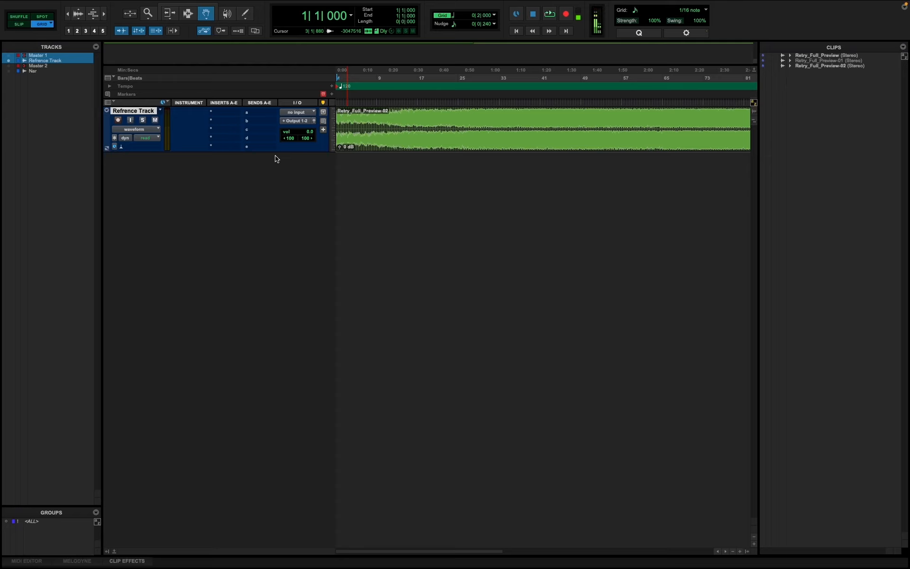
Switch to the lab instructions in Chrome and read on through renaming, click track, tempo, color coding and markers.
{"action": "key", "text": "super+Tab"}
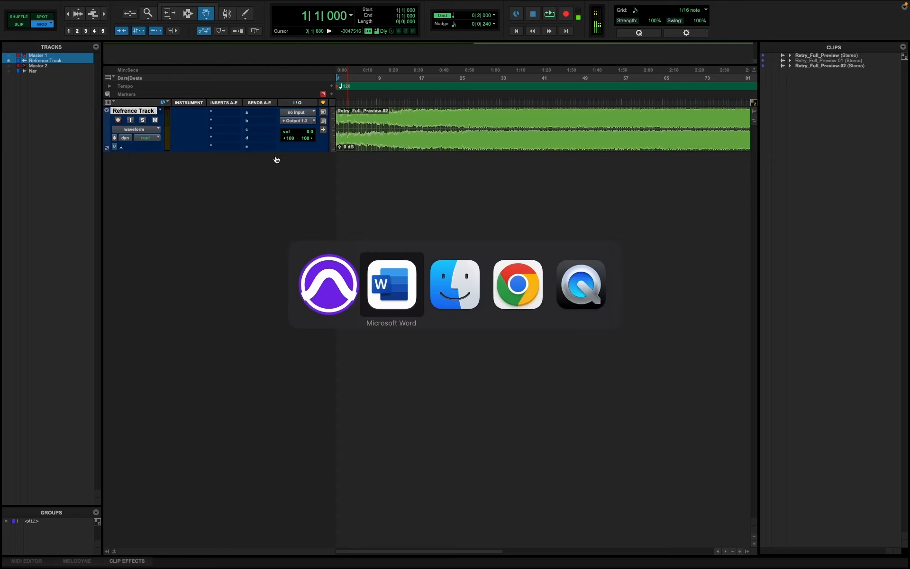
{"action": "key", "text": "super+Tab"}
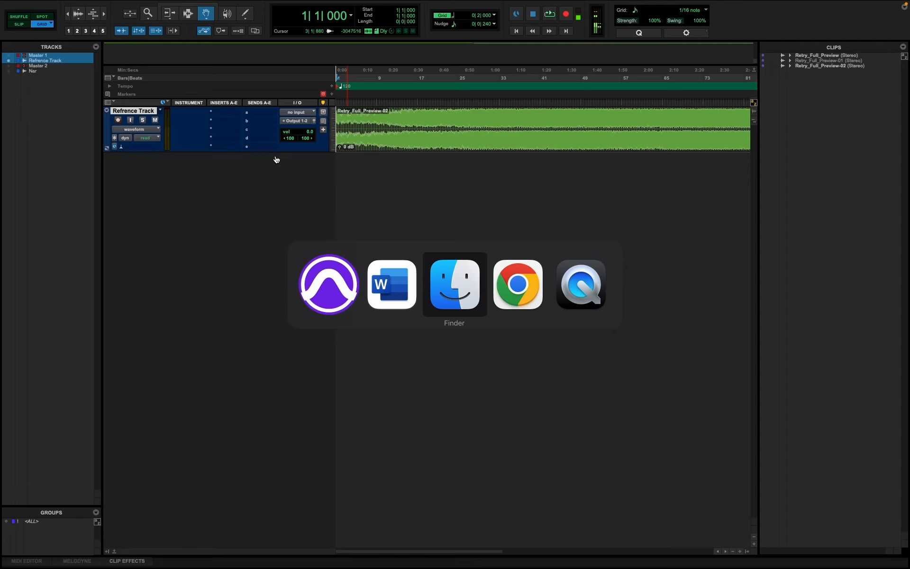
{"action": "key", "text": "super+Tab"}
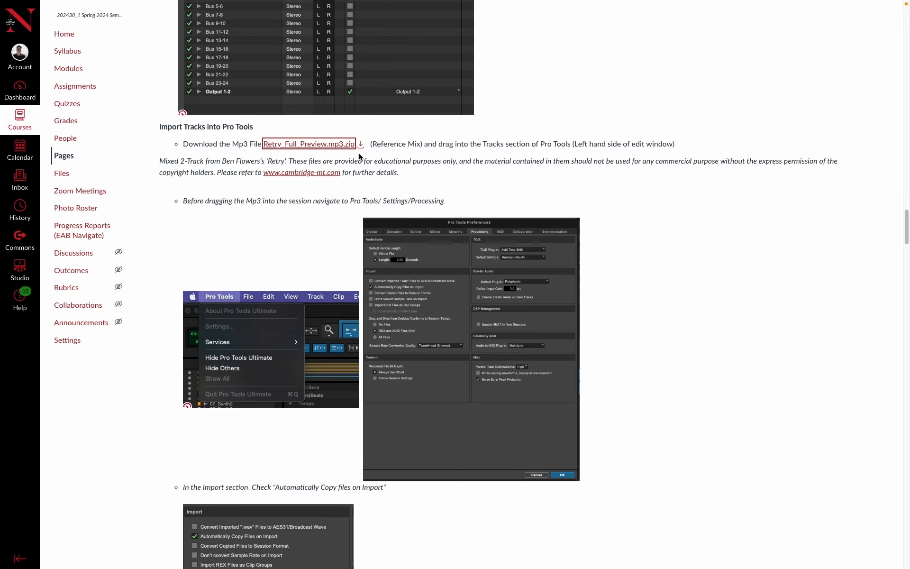
{"action": "scroll", "coordinate": [311, 192], "scroll_direction": "down", "scroll_amount": 10}
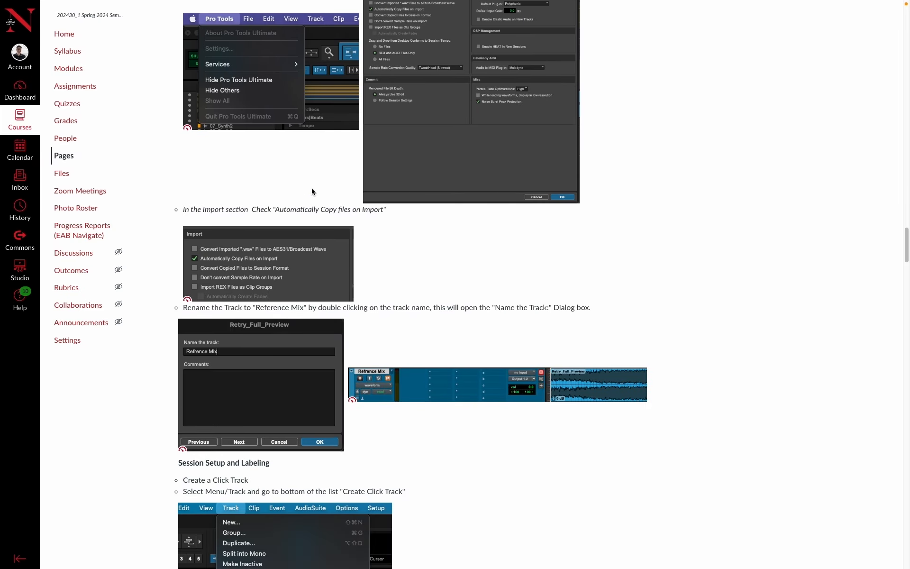
{"action": "scroll", "coordinate": [311, 193], "scroll_direction": "down", "scroll_amount": 4}
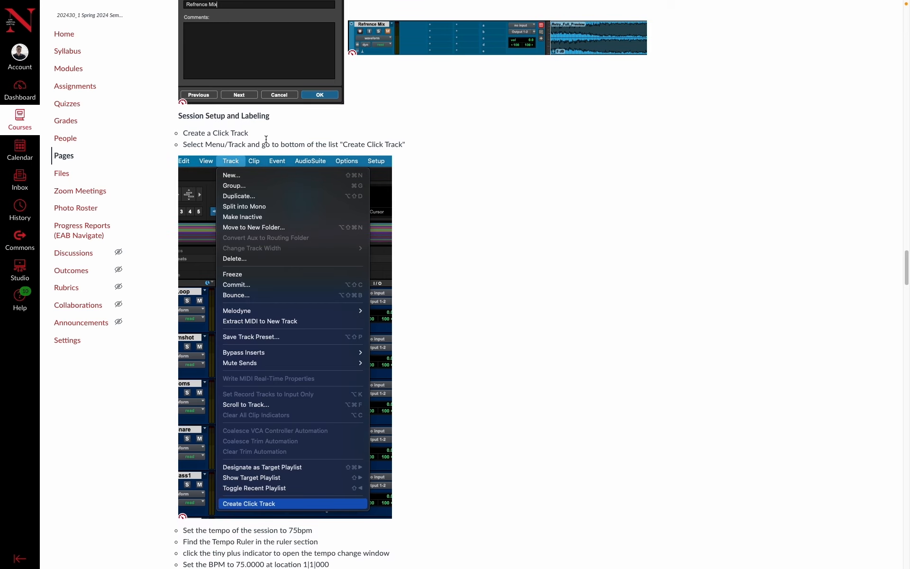
{"action": "scroll", "coordinate": [266, 139], "scroll_direction": "down", "scroll_amount": 7}
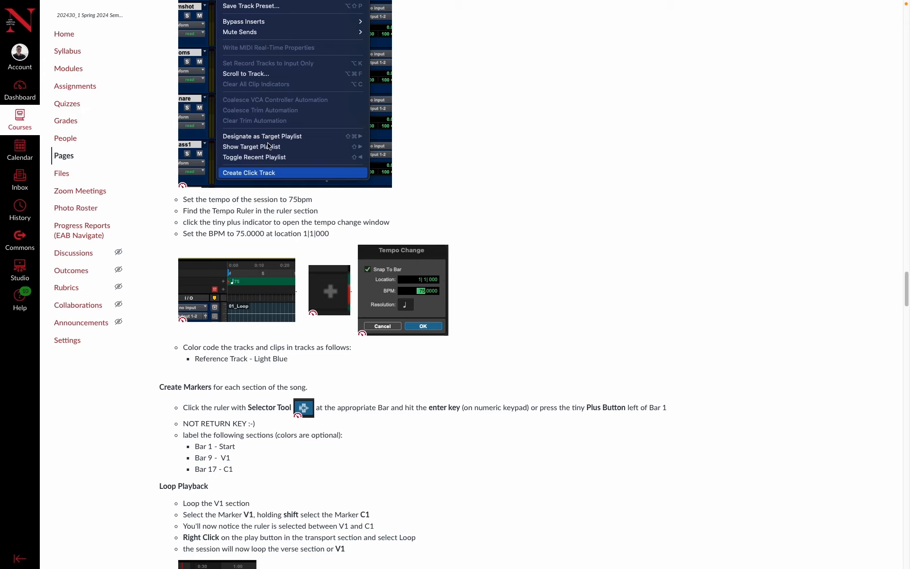
Switch back to Pro Tools and create a click track in the session.
{"action": "key", "text": "super+Tab"}
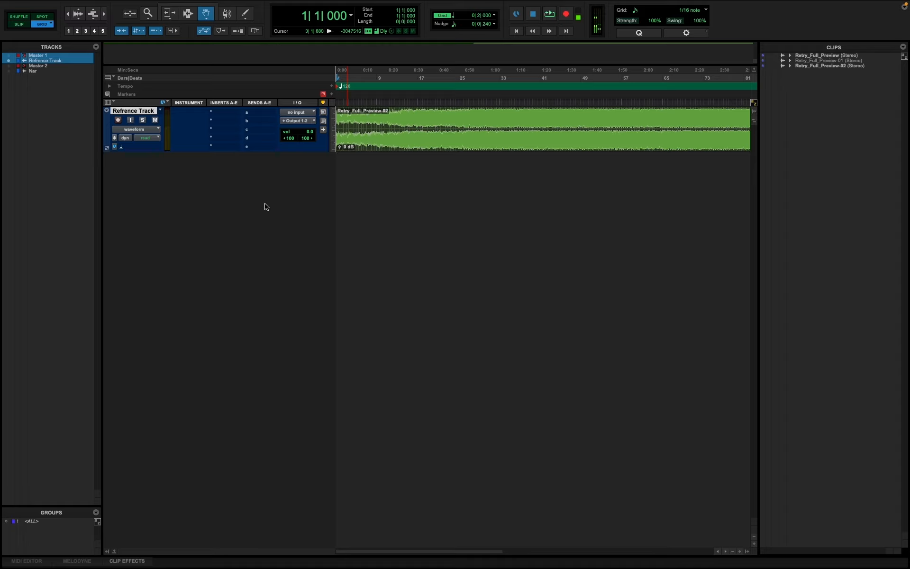
{"action": "mouse_move", "coordinate": [164, 3]}
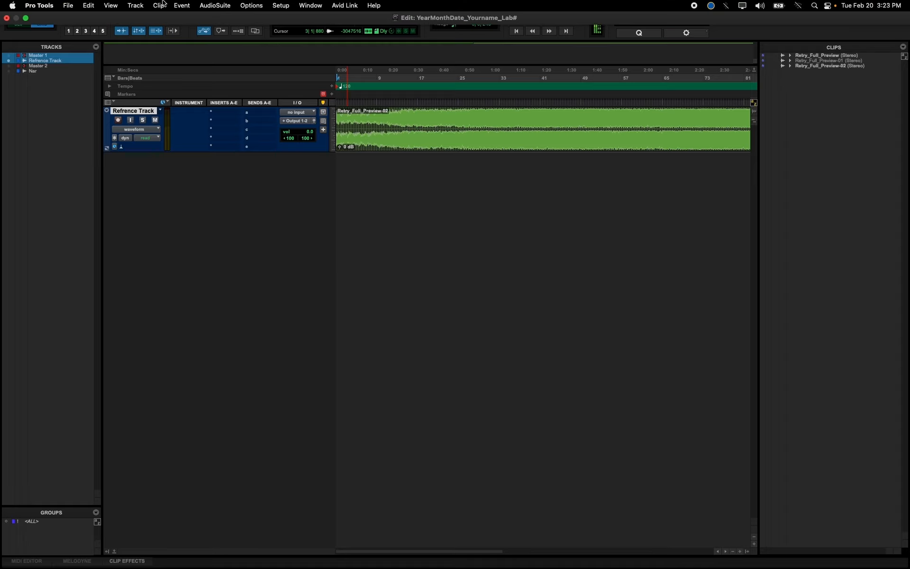
{"action": "left_click", "coordinate": [137, 5]}
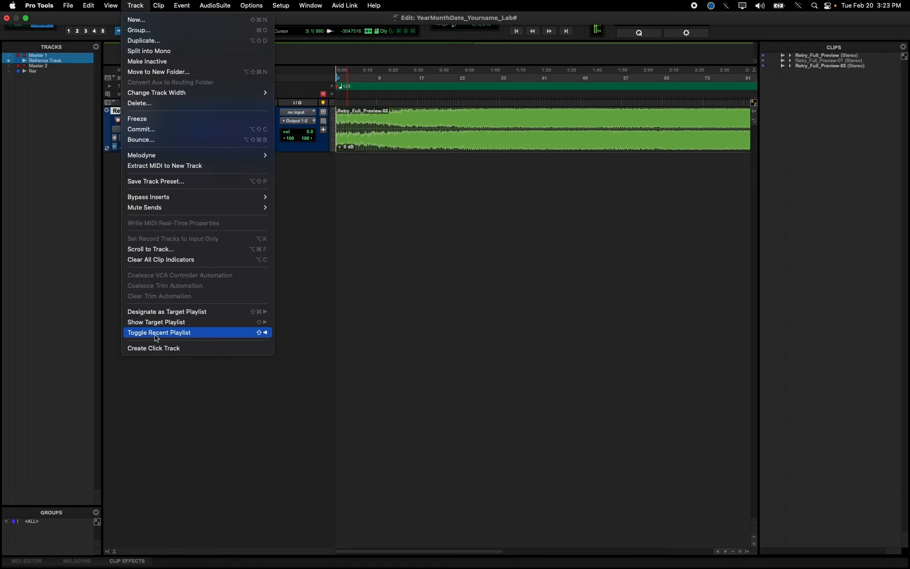
{"action": "left_click", "coordinate": [166, 349]}
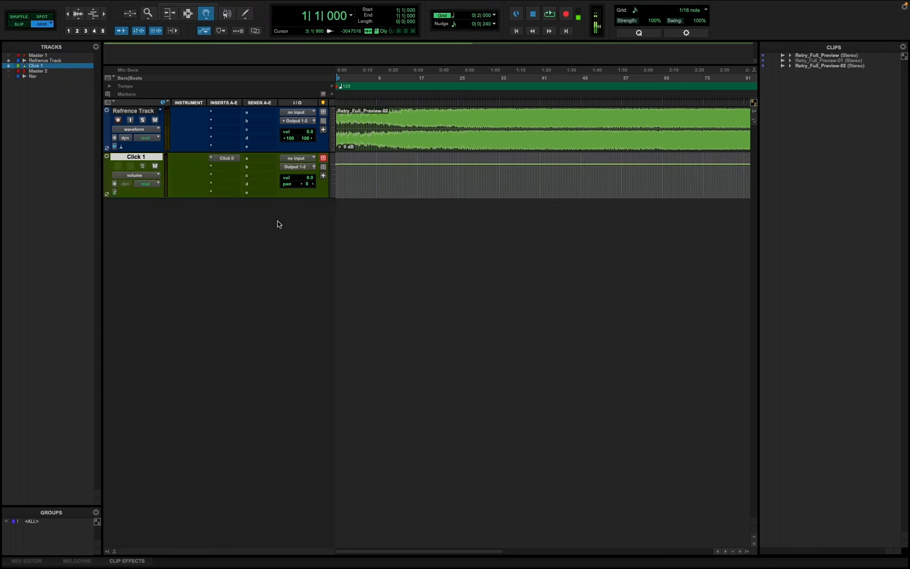
Add the stereo path To QT 1-2 as a second output of the click track alongside Output 1-2.
{"action": "left_click", "coordinate": [291, 167]}
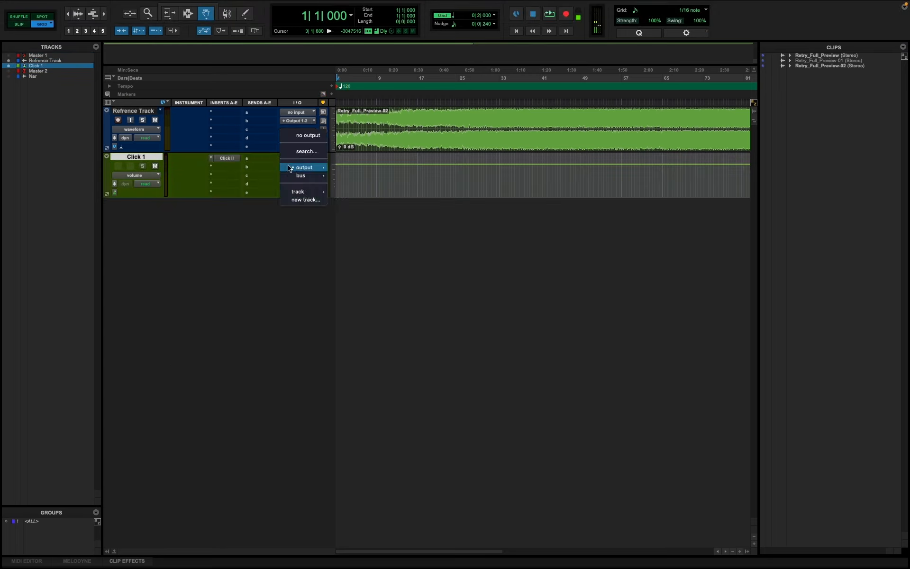
{"action": "mouse_move", "coordinate": [290, 167]}
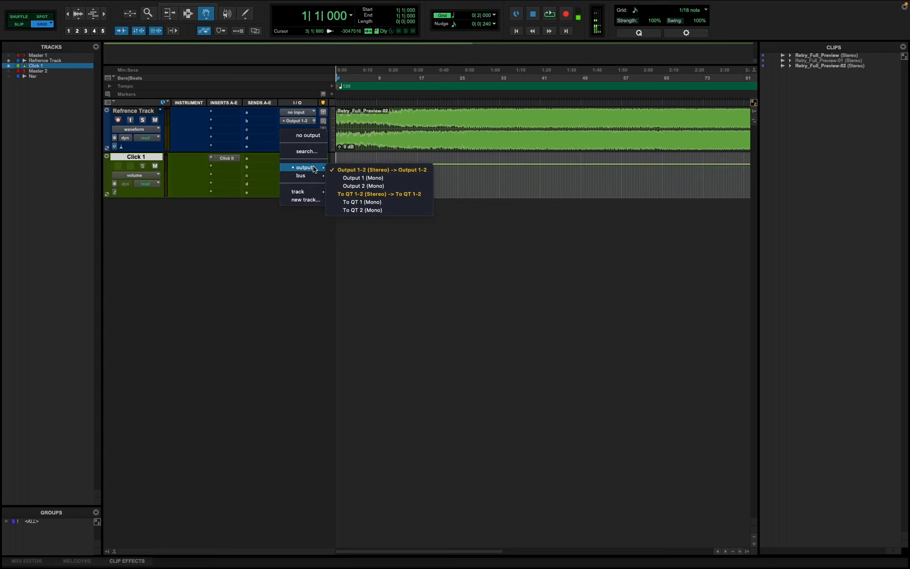
{"action": "left_click", "coordinate": [283, 283]}
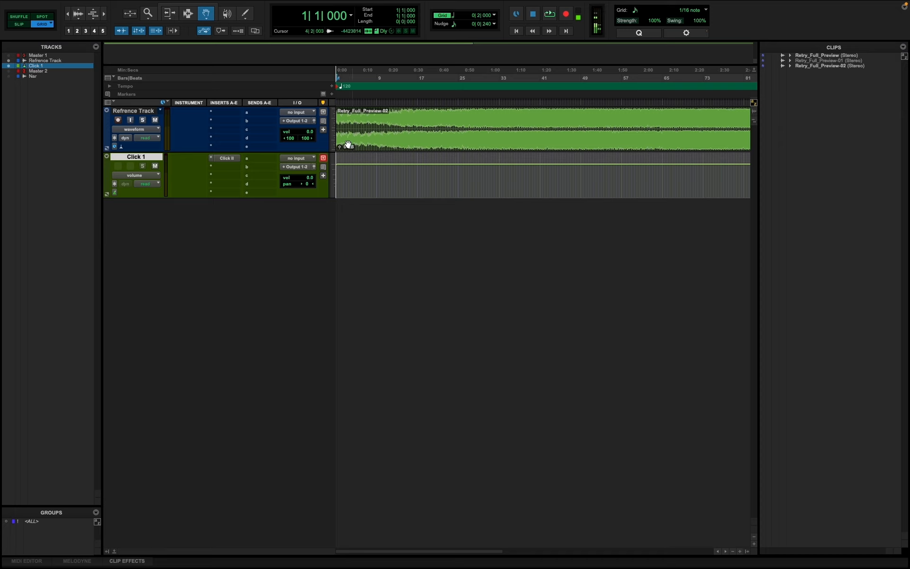
Lower the clip gain of the Retry clip on the Refrence Track to -4.6 dB.
{"action": "left_click_drag", "start_coordinate": [341, 149], "coordinate": [340, 150]}
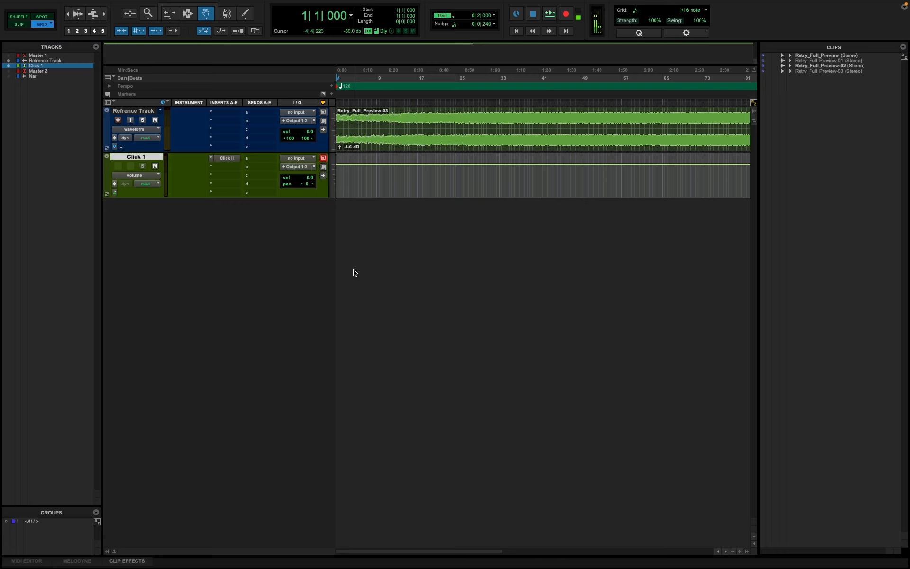
Play the session from the start with the click muted and unmuted to compare it with the reference mix, leaving it unmuted.
{"action": "key", "text": "space"}
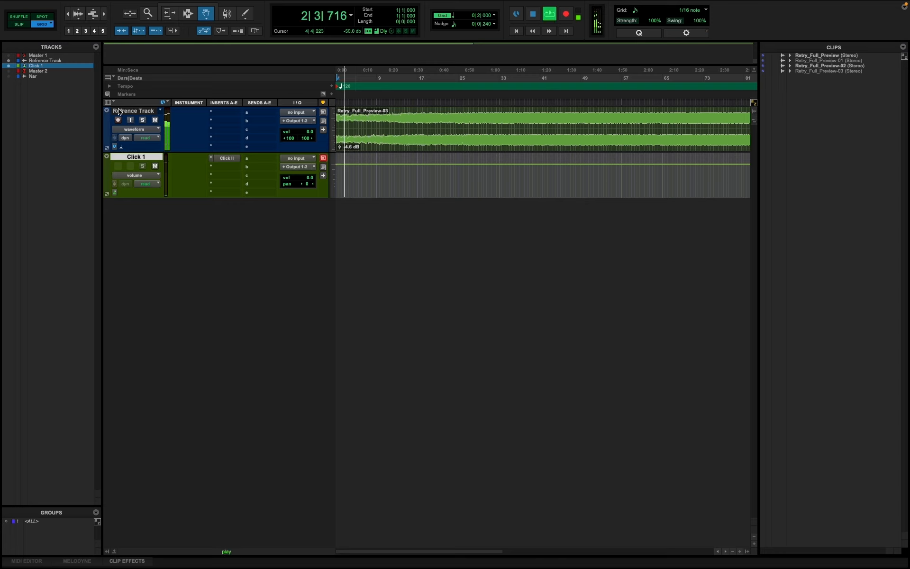
{"action": "left_click", "coordinate": [155, 166]}
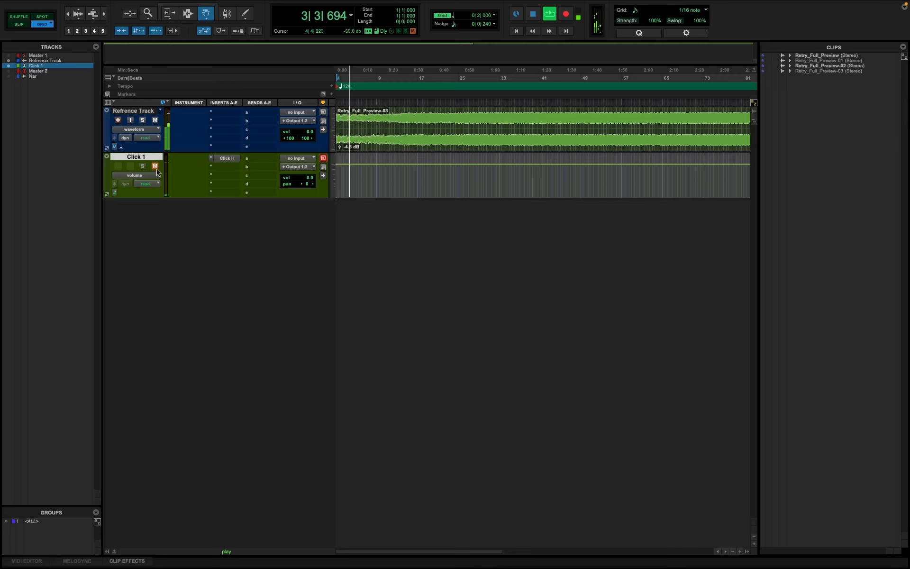
{"action": "key", "text": "space"}
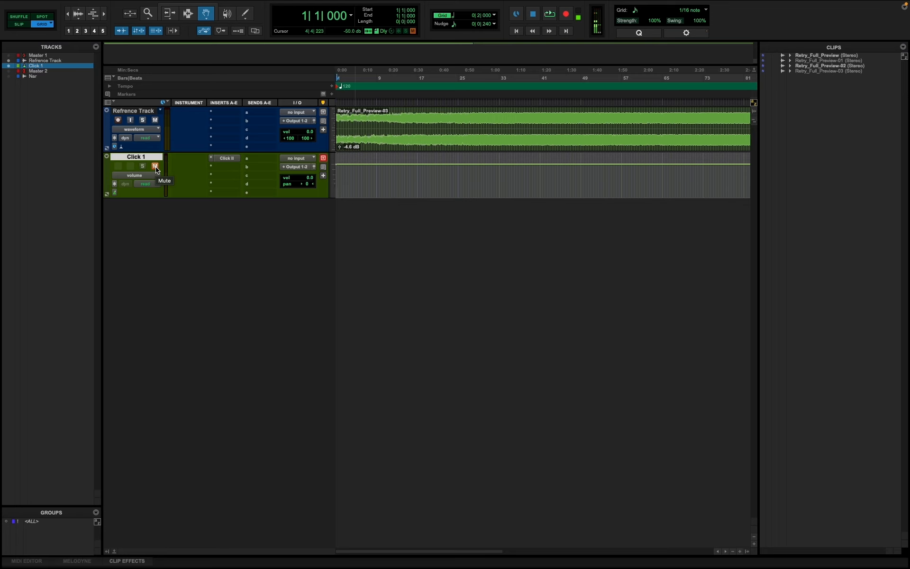
{"action": "left_click", "coordinate": [155, 166]}
{"action": "key", "text": "space"}
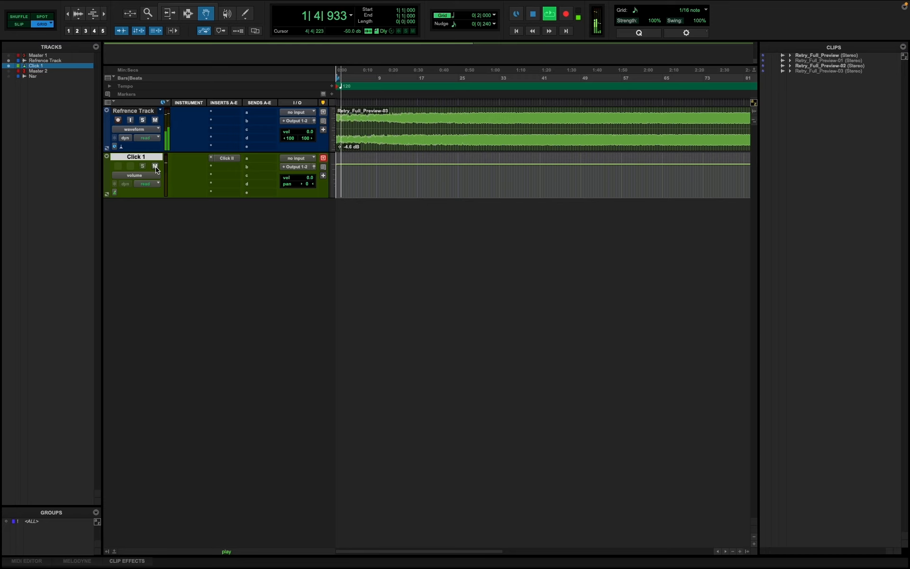
{"action": "key", "text": "space"}
{"action": "key", "text": "space"}
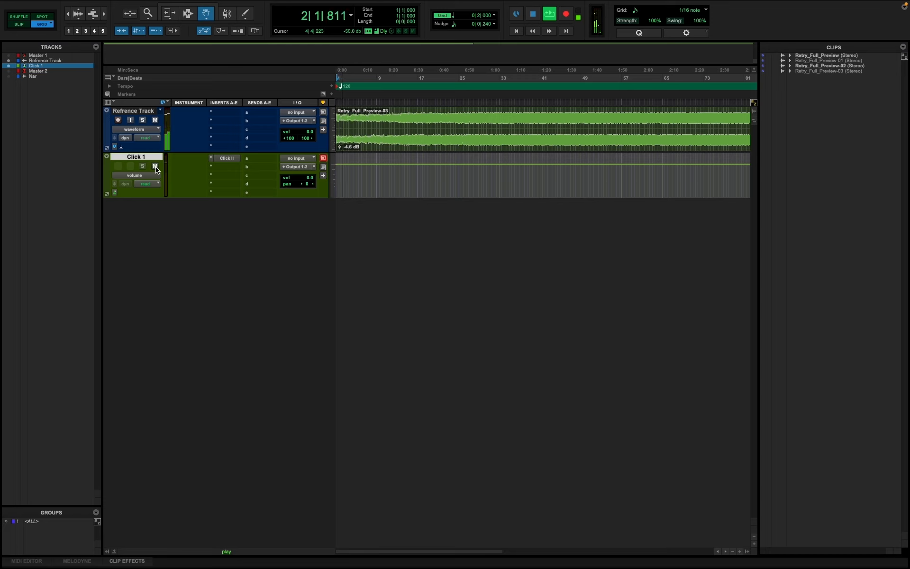
{"action": "key", "text": "space"}
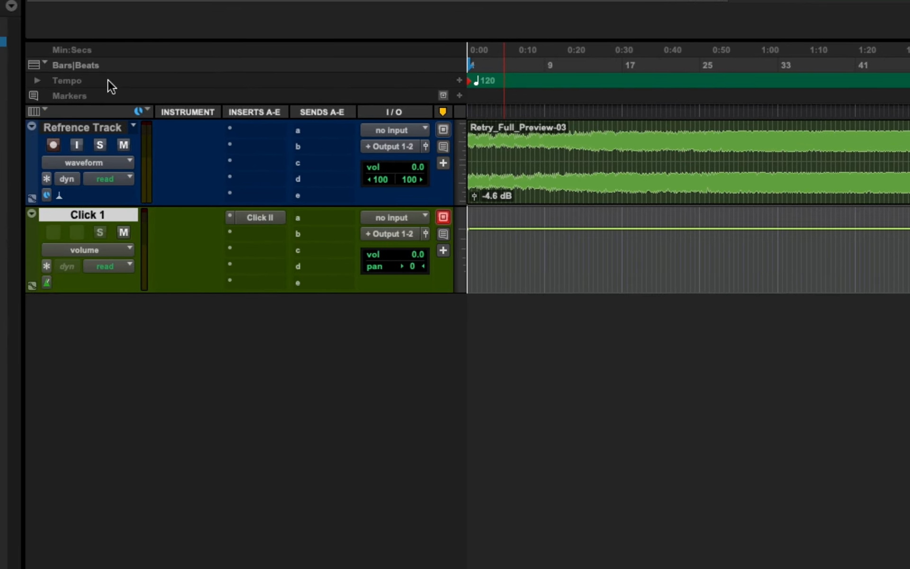
Set the session tempo to 75 BPM at location 1|1|000 and play back to check the click against the reference mix.
{"action": "left_click", "coordinate": [459, 80]}
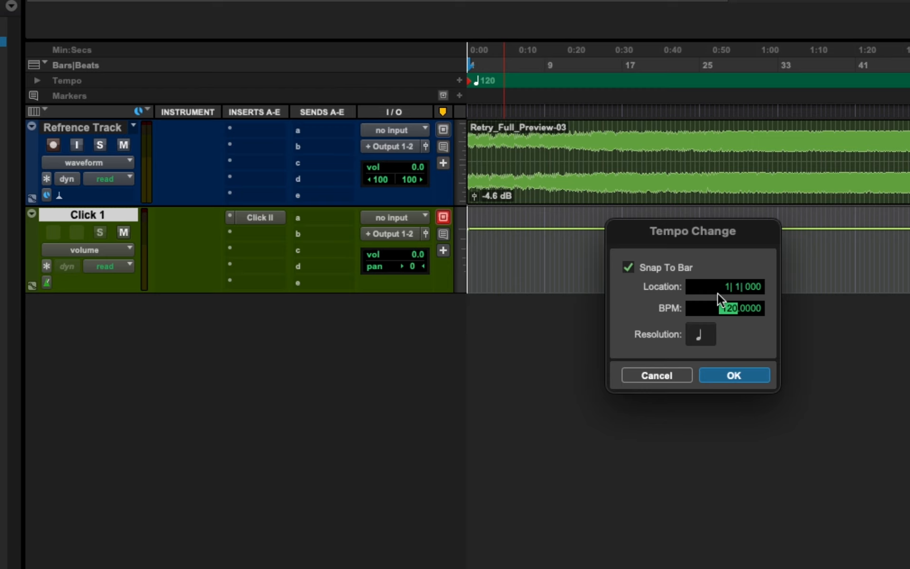
{"action": "type", "text": "5"}
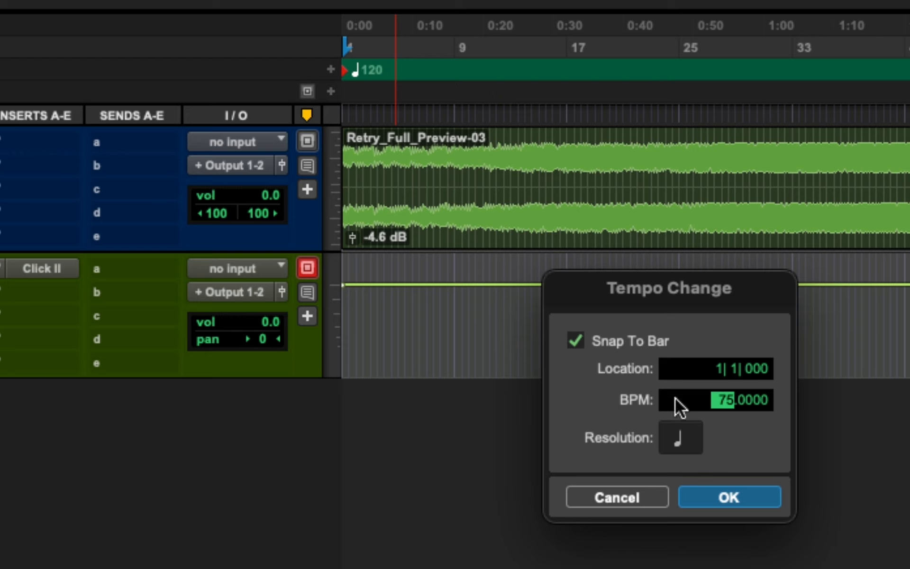
{"action": "left_click", "coordinate": [722, 492]}
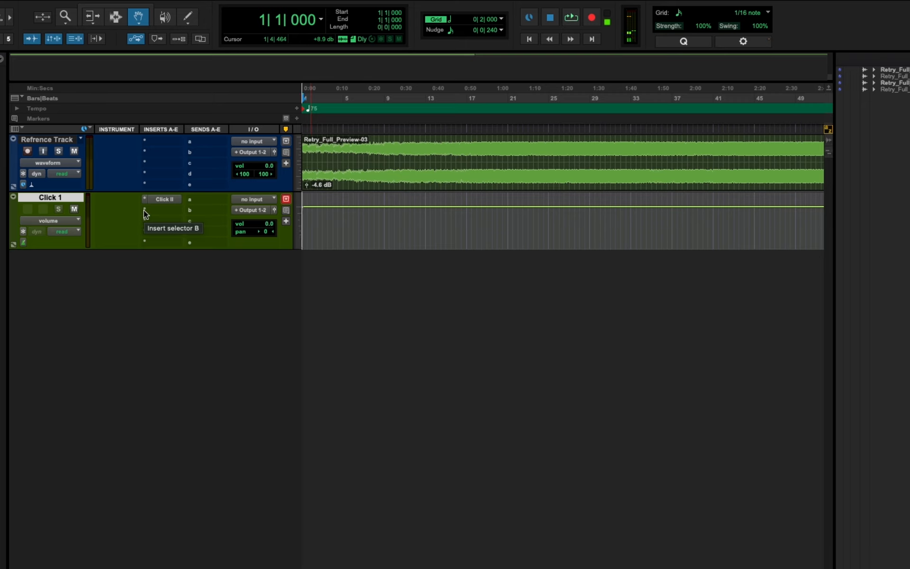
{"action": "key", "text": "space"}
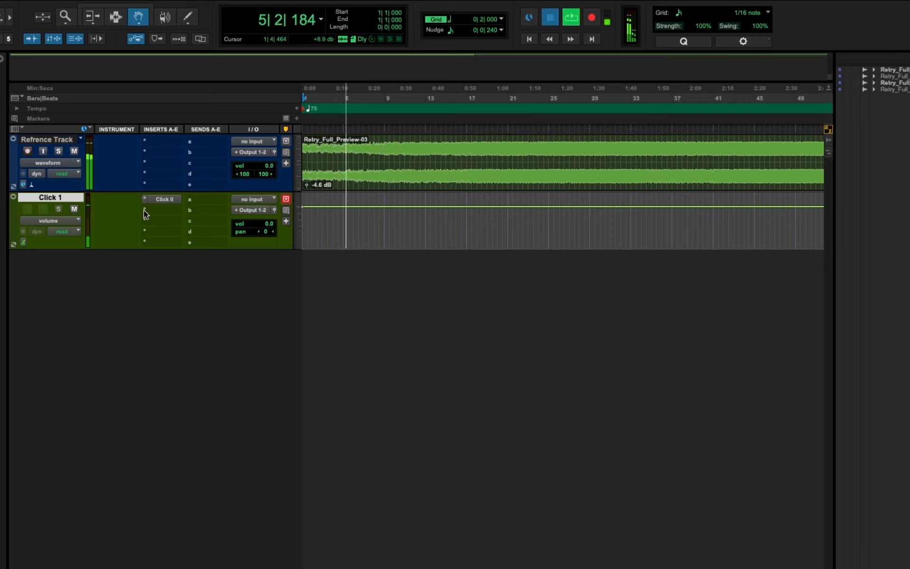
{"action": "key", "text": "space"}
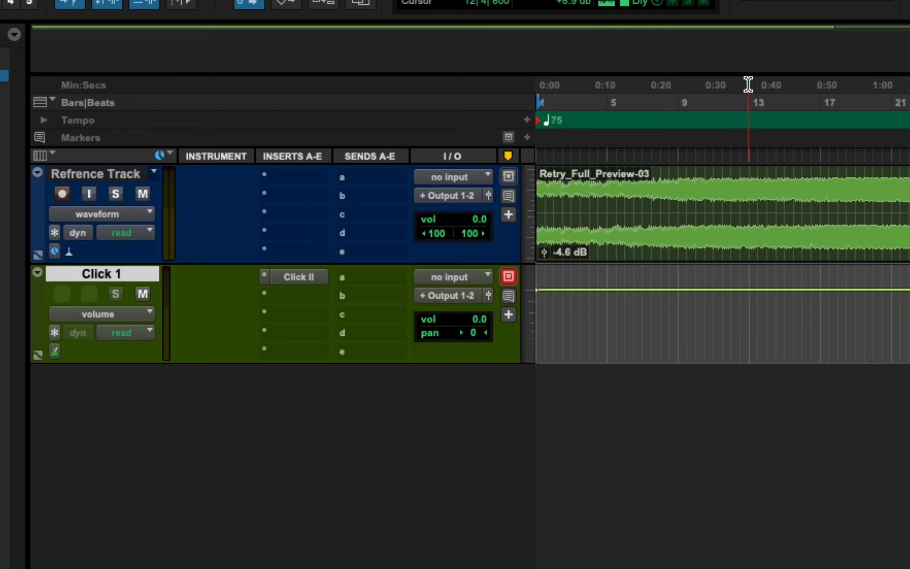
Switch the Bars|Beats grid lines off and on again, and place the edit cursor near bar 5 and then bar 9.
{"action": "left_click", "coordinate": [127, 103]}
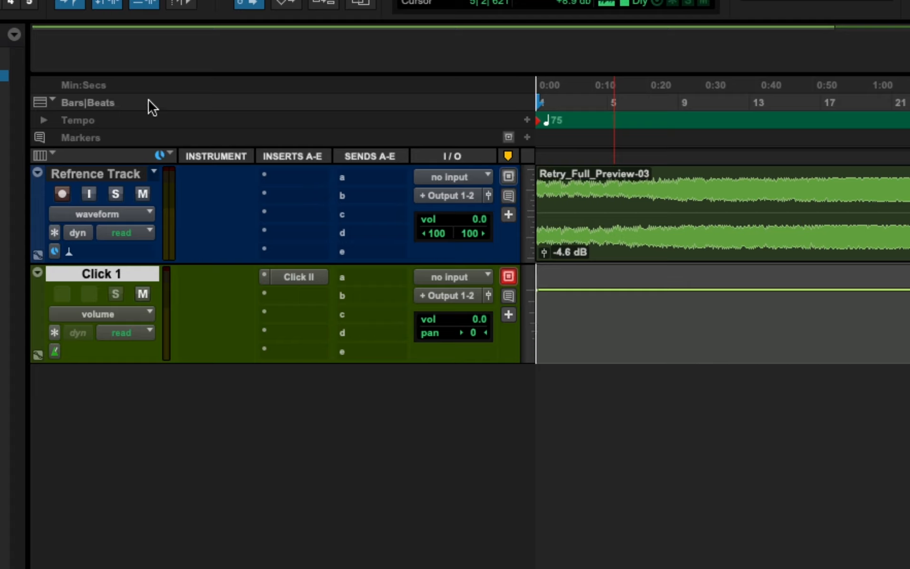
{"action": "left_click", "coordinate": [132, 102]}
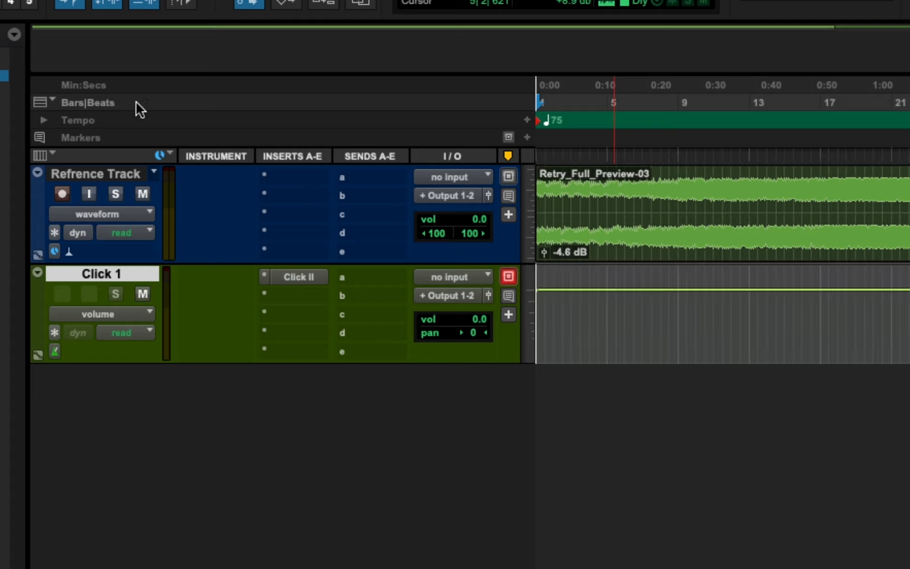
{"action": "left_click", "coordinate": [608, 101]}
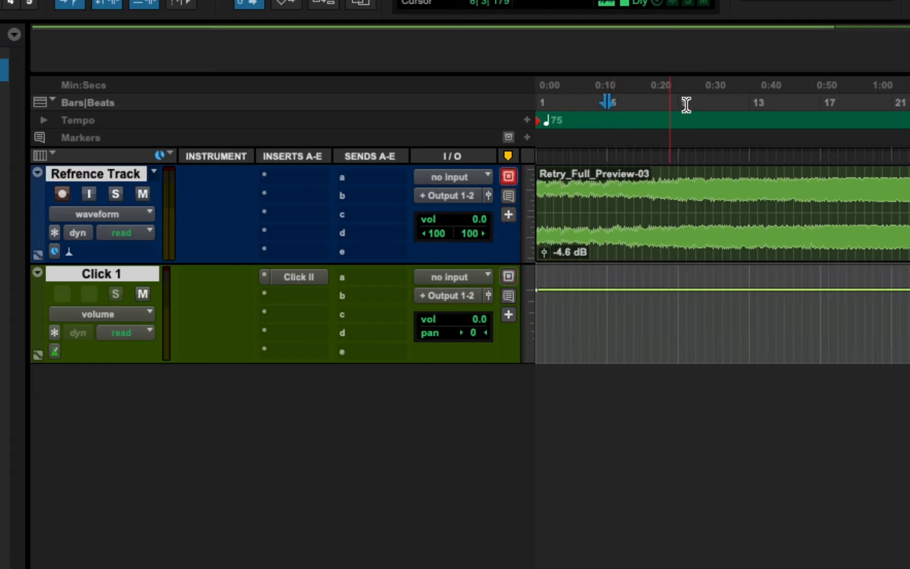
{"action": "left_click", "coordinate": [686, 103]}
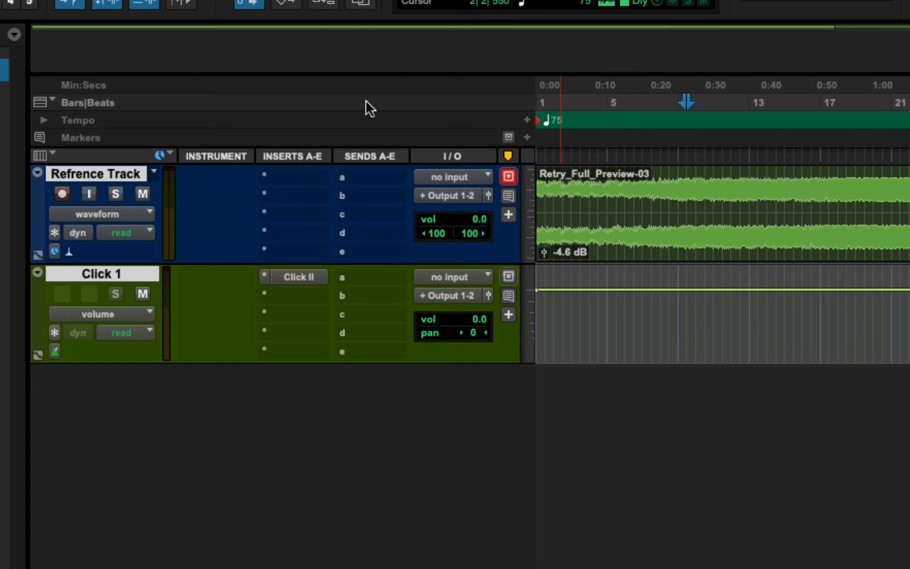
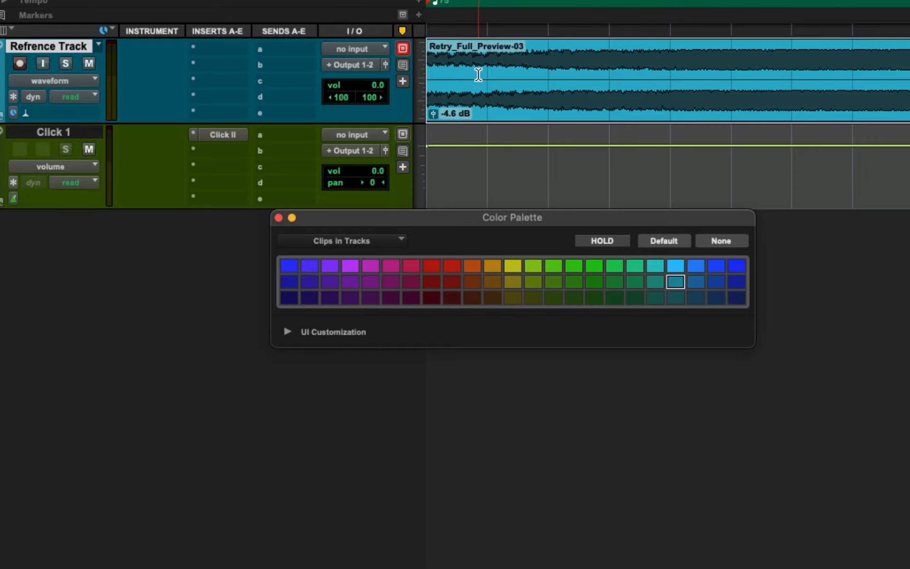
Clear the clip selection on the Refrence Track by placing the edit cursor within its waveform.
{"action": "left_click", "coordinate": [473, 75]}
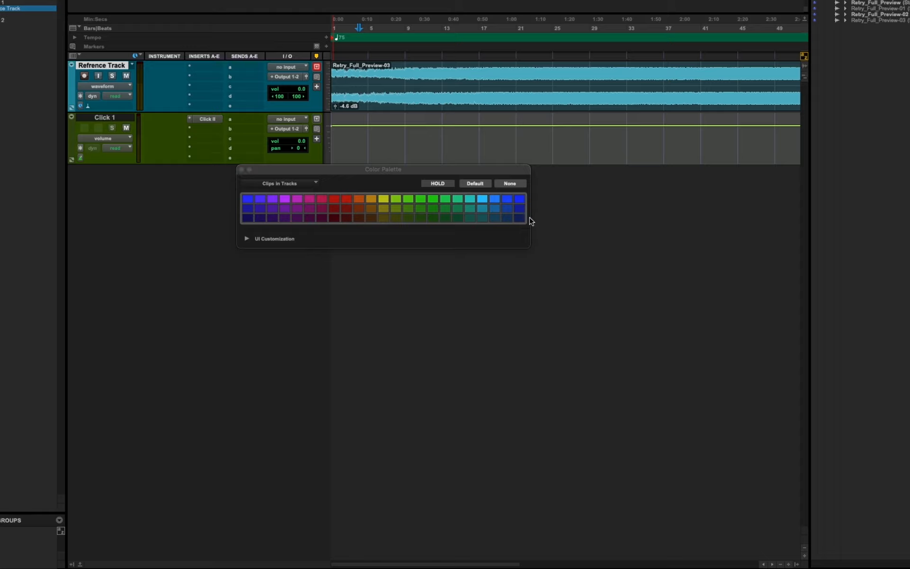
Close the Color Palette, read the Create Markers section on the lab instructions page, and return to Pro Tools.
{"action": "left_click", "coordinate": [241, 169]}
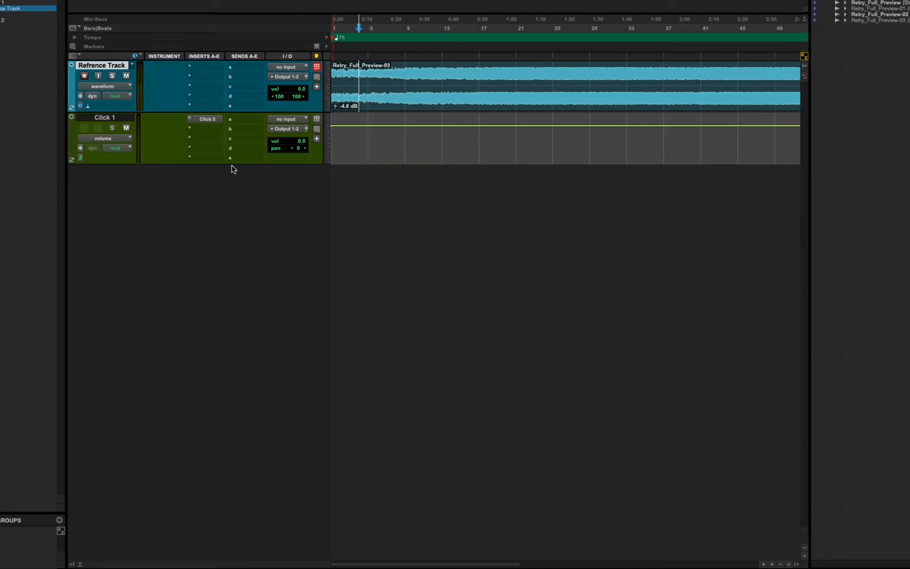
{"action": "key", "text": "super+Tab"}
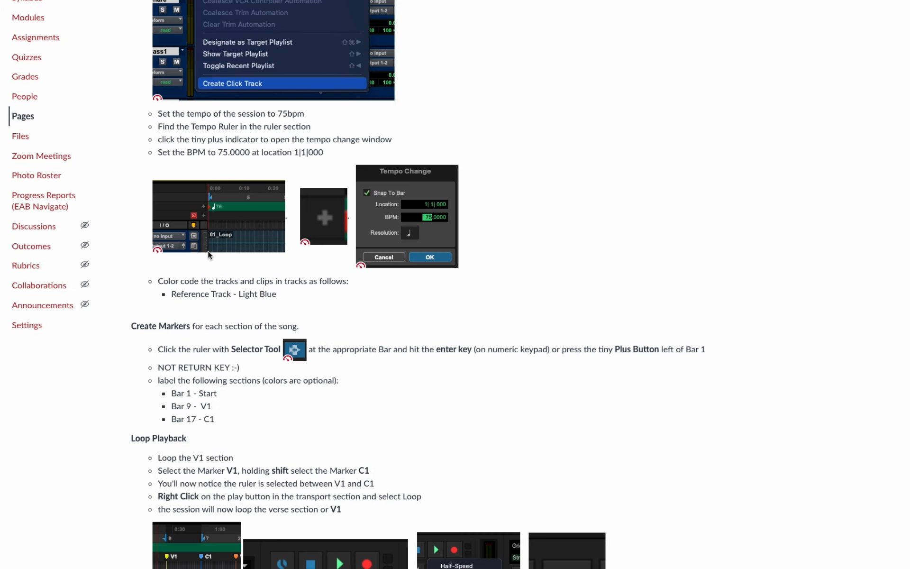
{"action": "scroll", "coordinate": [293, 310], "scroll_direction": "down", "scroll_amount": 5}
{"action": "scroll", "coordinate": [292, 306], "scroll_direction": "down", "scroll_amount": 2}
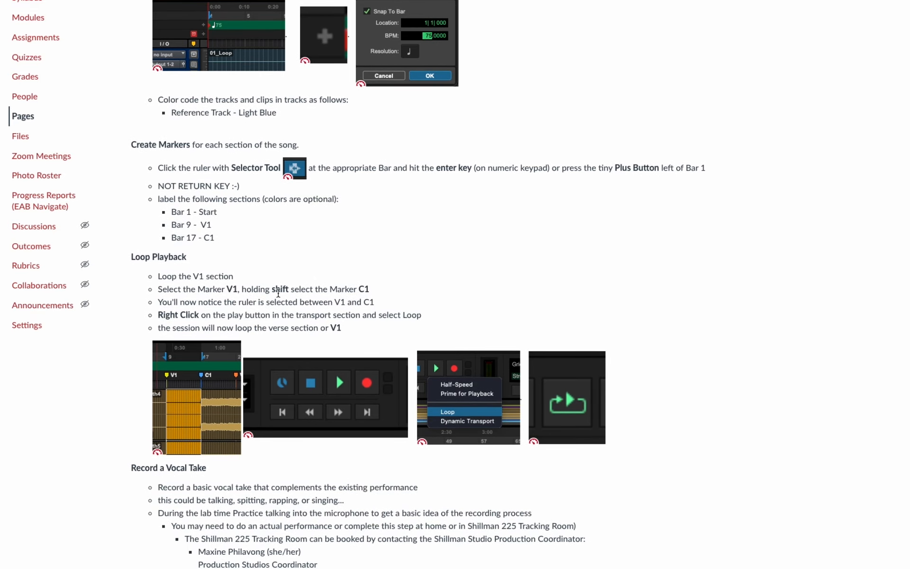
{"action": "key", "text": "super+Tab"}
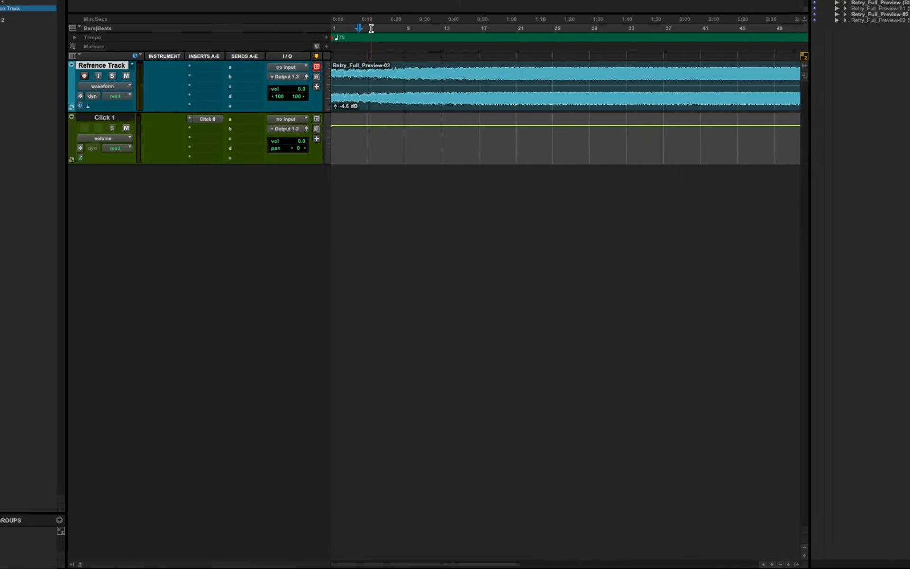
Add a marker named Start at bar 1, reopen its memory location settings to review them, and close them without changes.
{"action": "key", "text": "Return"}
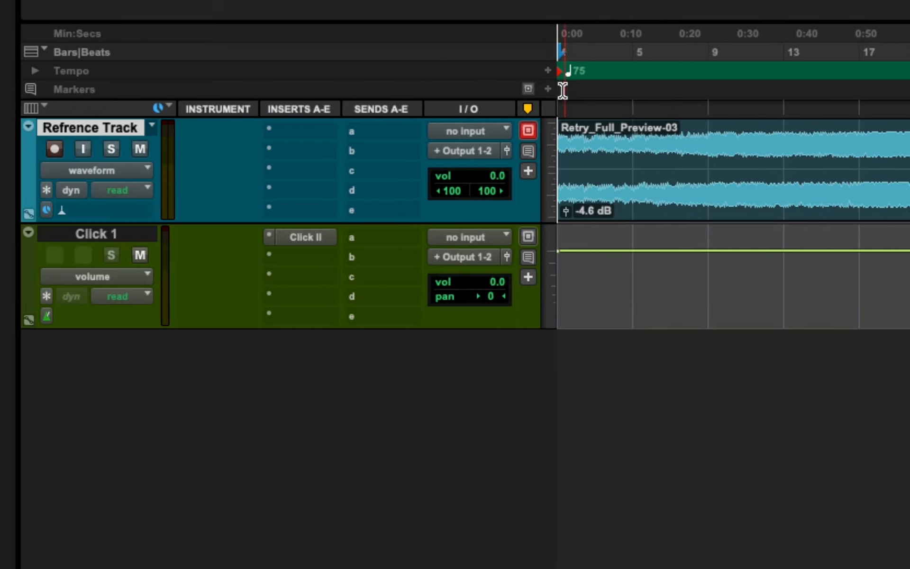
{"action": "left_click", "coordinate": [548, 88]}
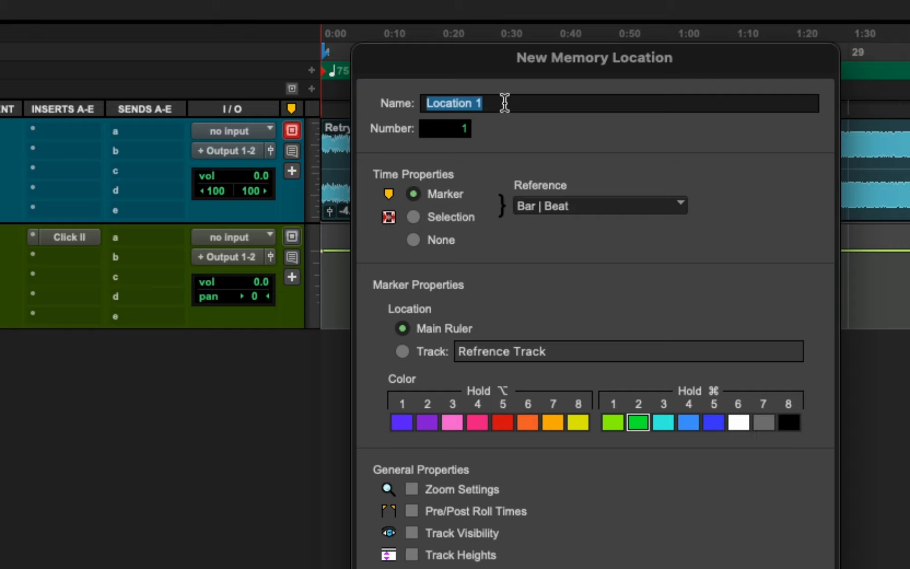
{"action": "type", "text": "Start"}
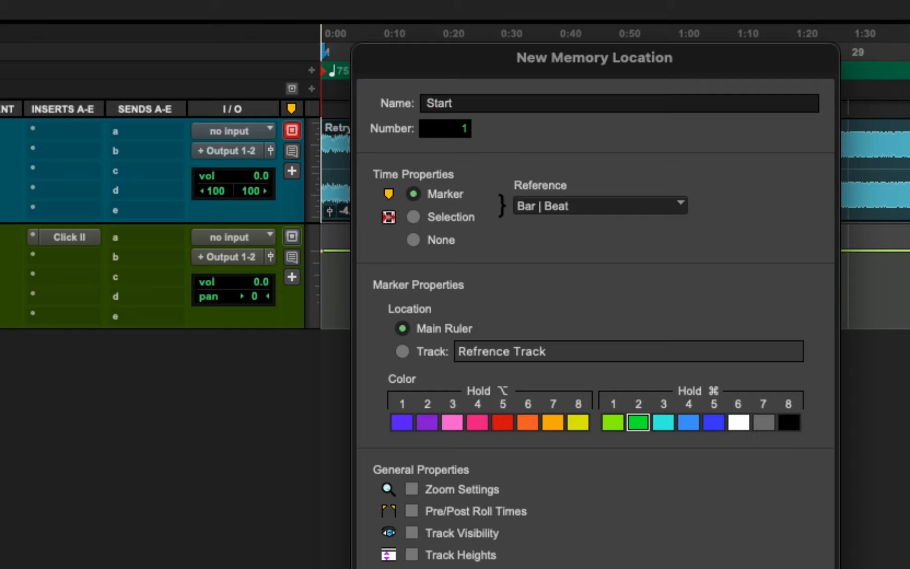
{"action": "key", "text": "Return"}
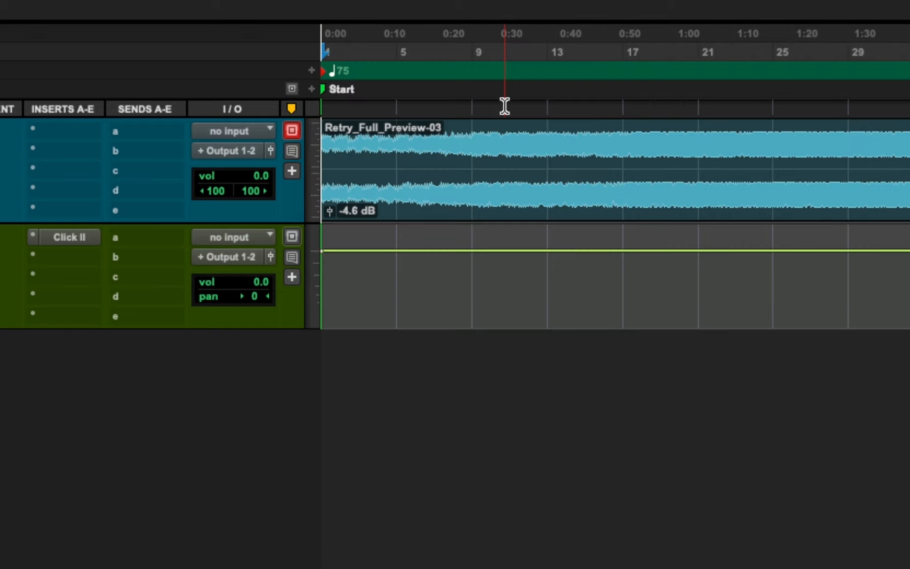
{"action": "double_click", "coordinate": [324, 90]}
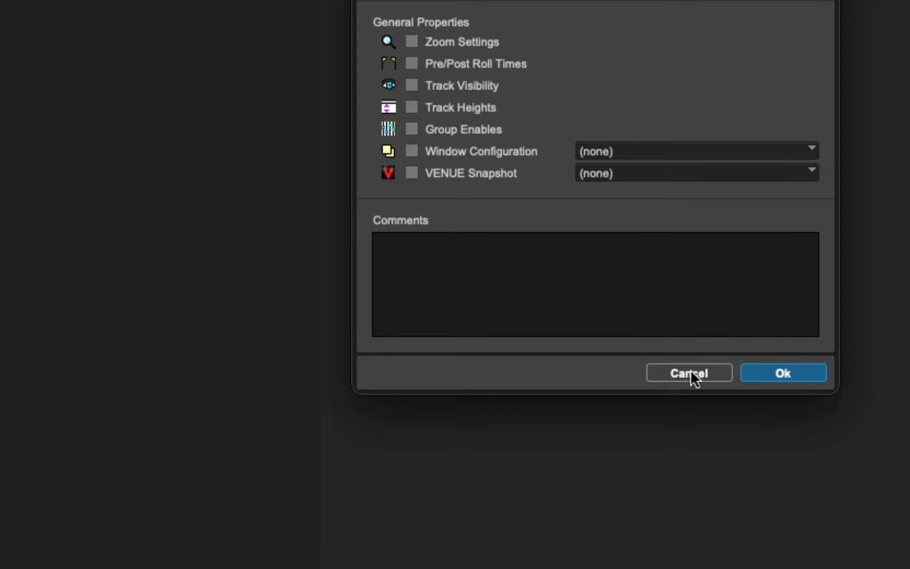
{"action": "left_click", "coordinate": [691, 370]}
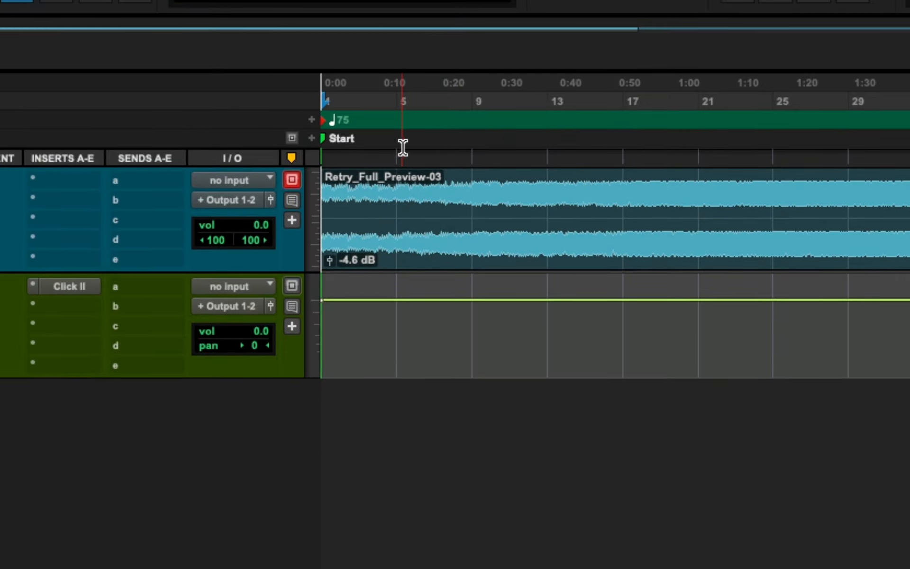
Create a second main-ruler marker named V1 at bar 5.
{"action": "left_click", "coordinate": [395, 97]}
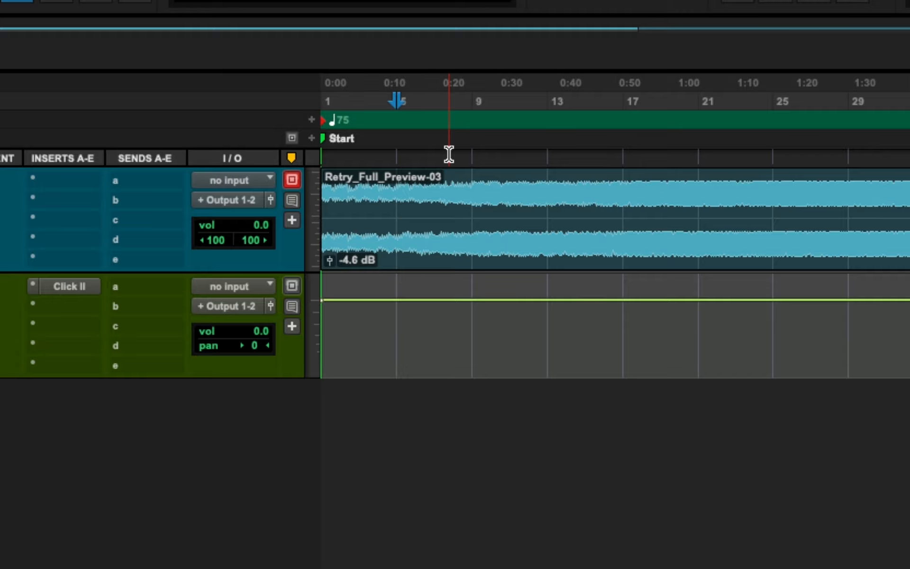
{"action": "key", "text": "KP_Enter"}
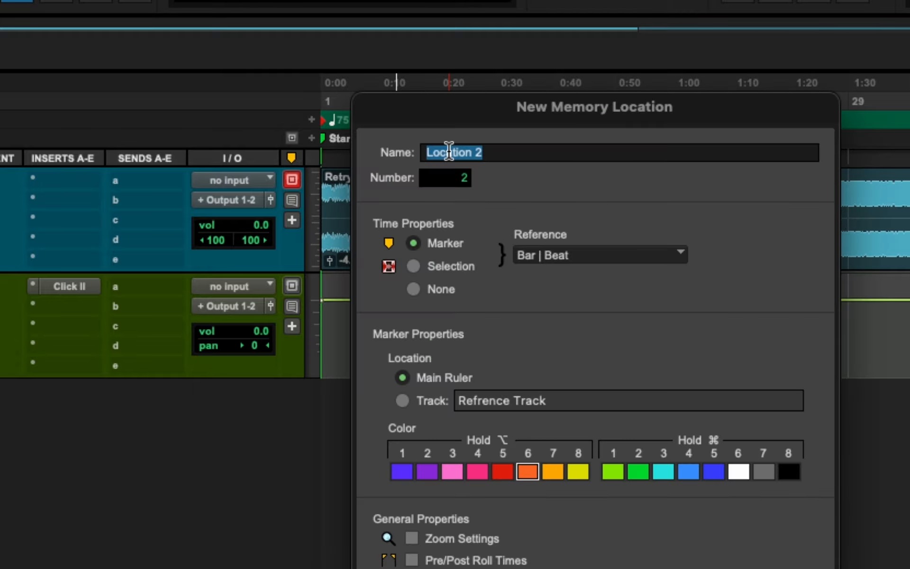
{"action": "type", "text": "V1"}
{"action": "key", "text": "Return"}
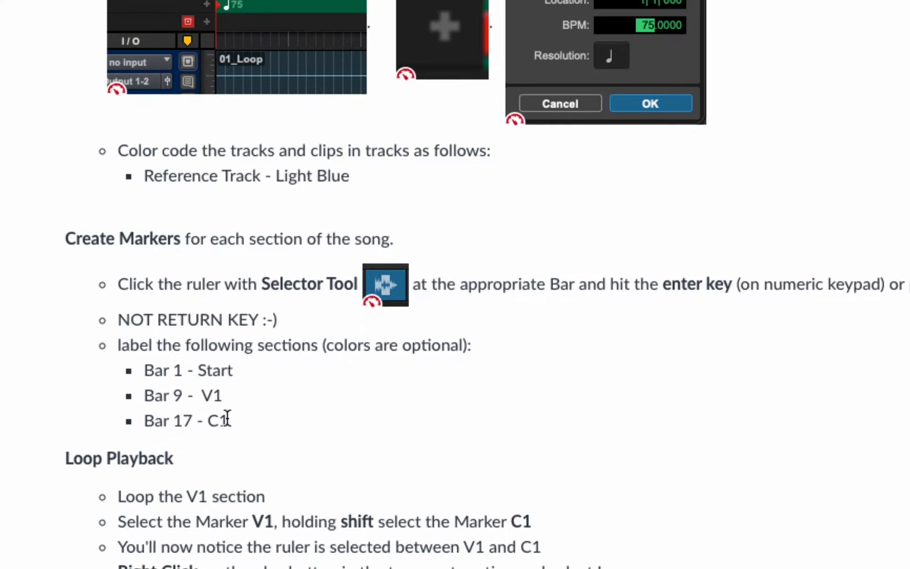
Return from the lab instructions to Pro Tools and move the V1 marker to bar 9.
{"action": "key", "text": "super+Tab"}
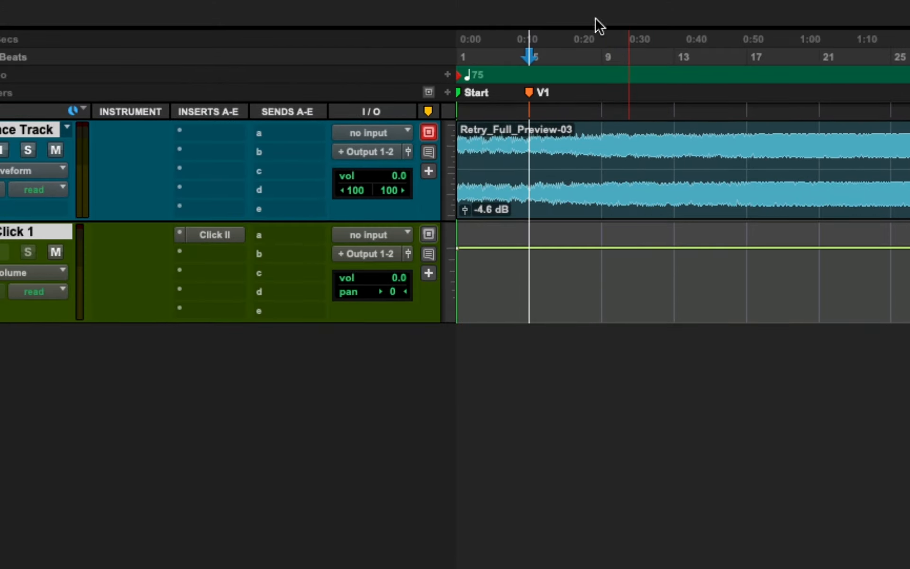
{"action": "left_click", "coordinate": [530, 105]}
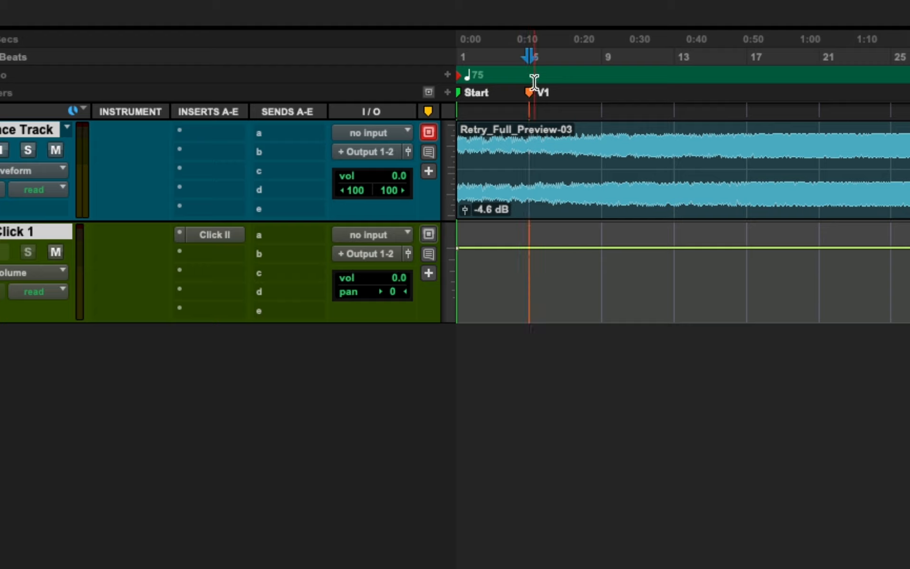
{"action": "left_click_drag", "start_coordinate": [534, 95], "coordinate": [607, 92]}
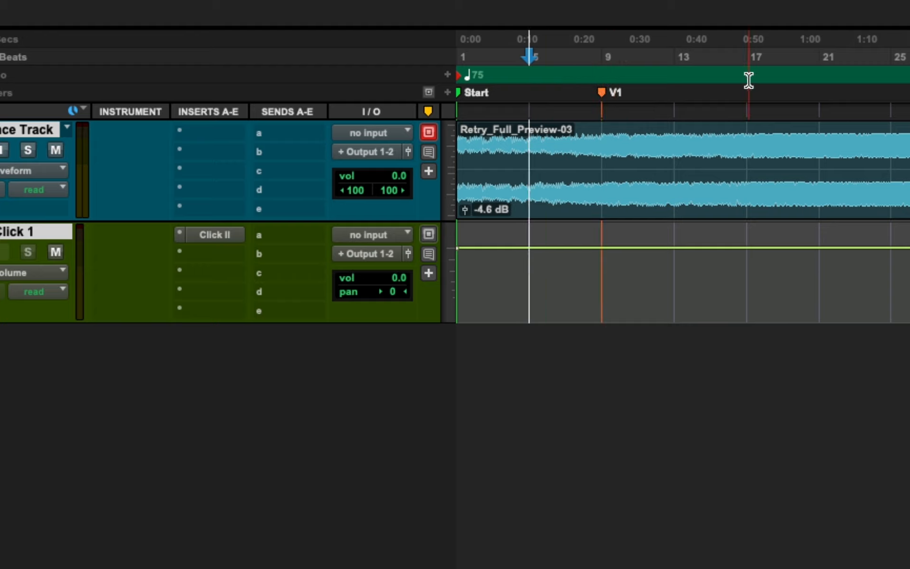
Create a marker named C1 at bar 17 on the main ruler.
{"action": "left_click", "coordinate": [748, 55]}
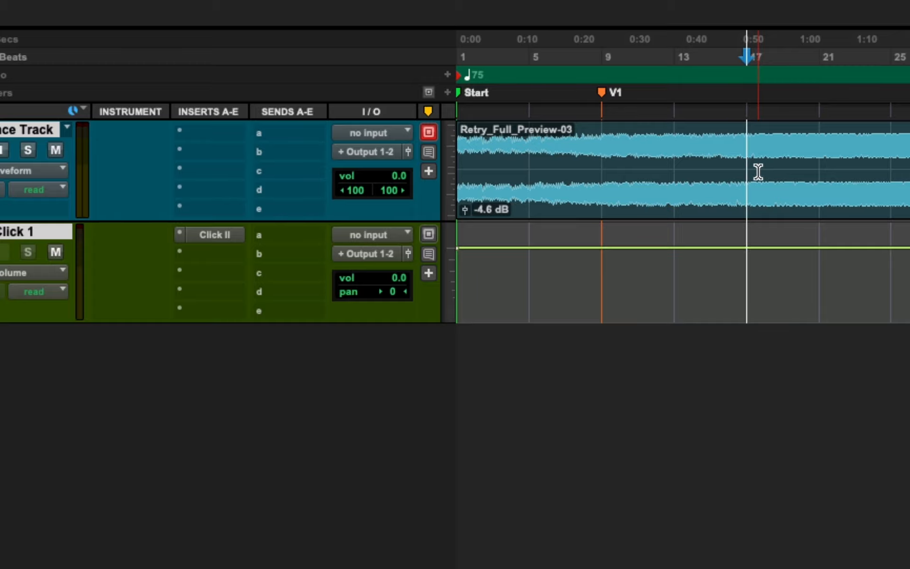
{"action": "key", "text": "KP_Enter"}
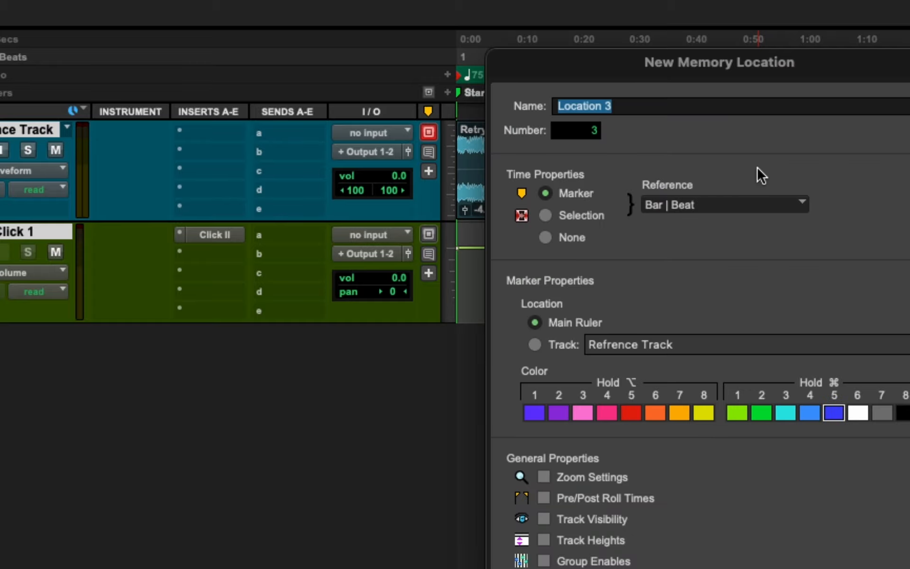
{"action": "type", "text": "C1"}
{"action": "key", "text": "Return"}
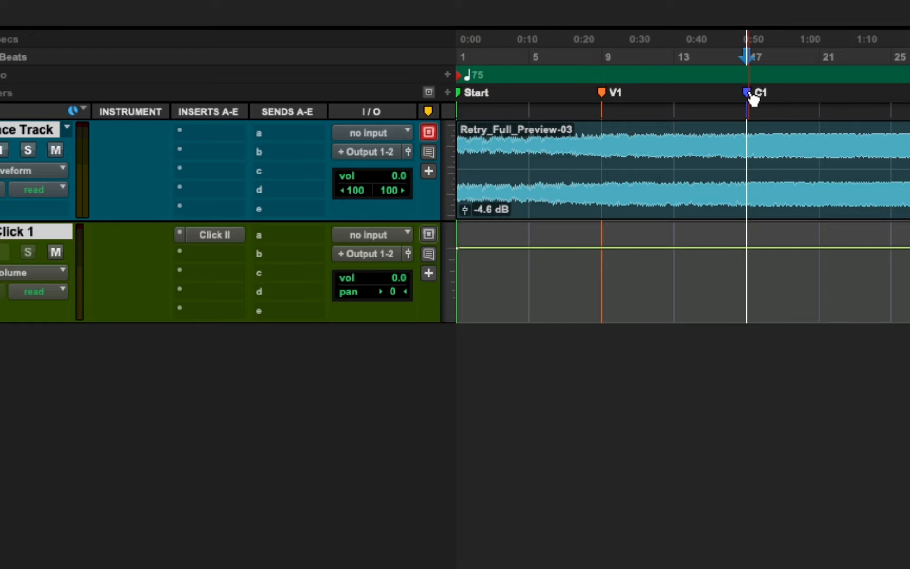
Jump to the V1 marker and review its memory location settings, closing them without changes.
{"action": "left_click", "coordinate": [603, 92]}
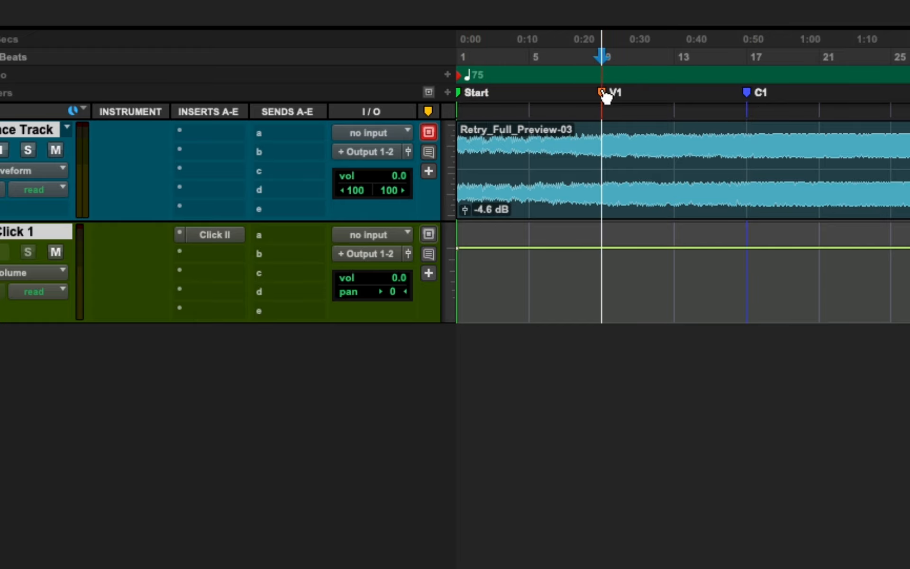
{"action": "double_click", "coordinate": [603, 92]}
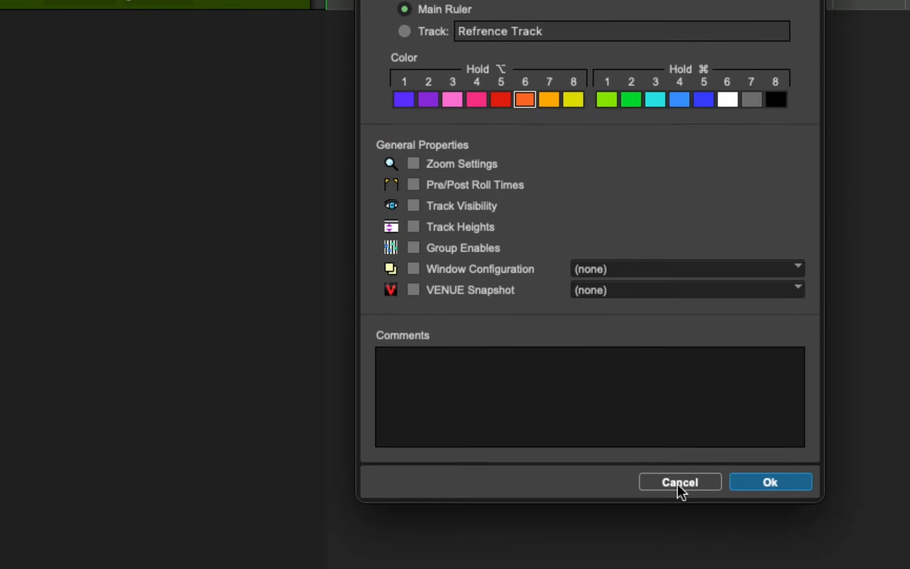
{"action": "left_click", "coordinate": [681, 492]}
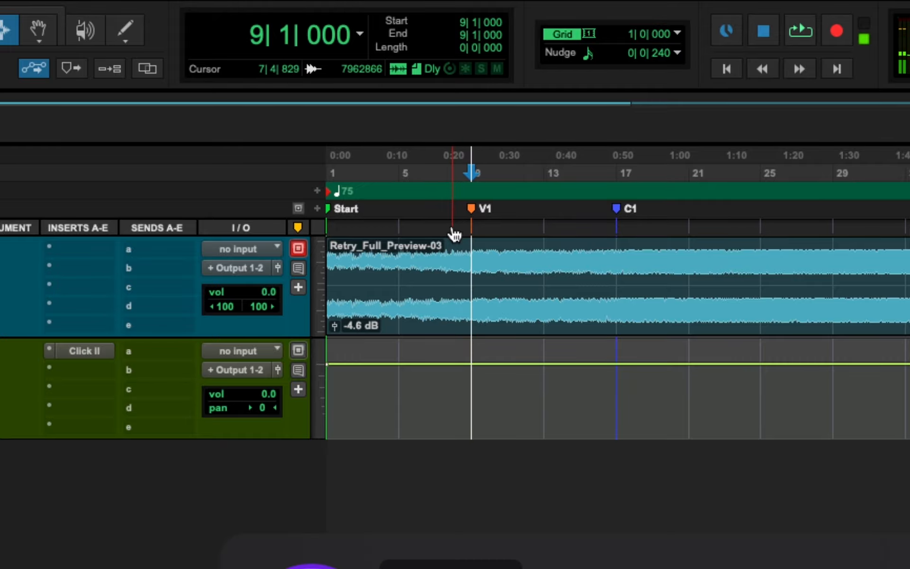
Read the lab page's loop playback, vocal take, audio track creation and audio recording sections, and return to Pro Tools.
{"action": "key", "text": "super+Tab"}
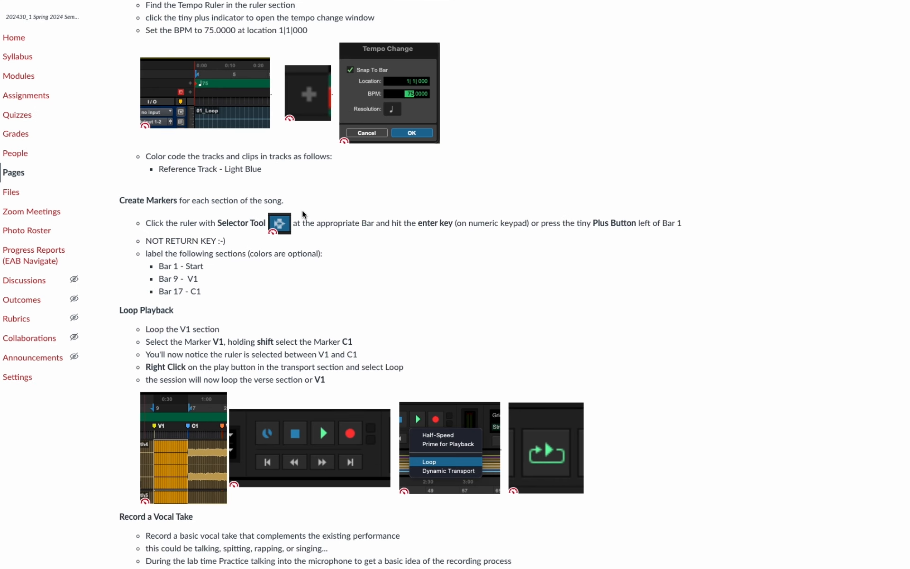
{"action": "scroll", "coordinate": [211, 329], "scroll_direction": "down", "scroll_amount": 5}
{"action": "scroll", "coordinate": [210, 268], "scroll_direction": "down", "scroll_amount": 1}
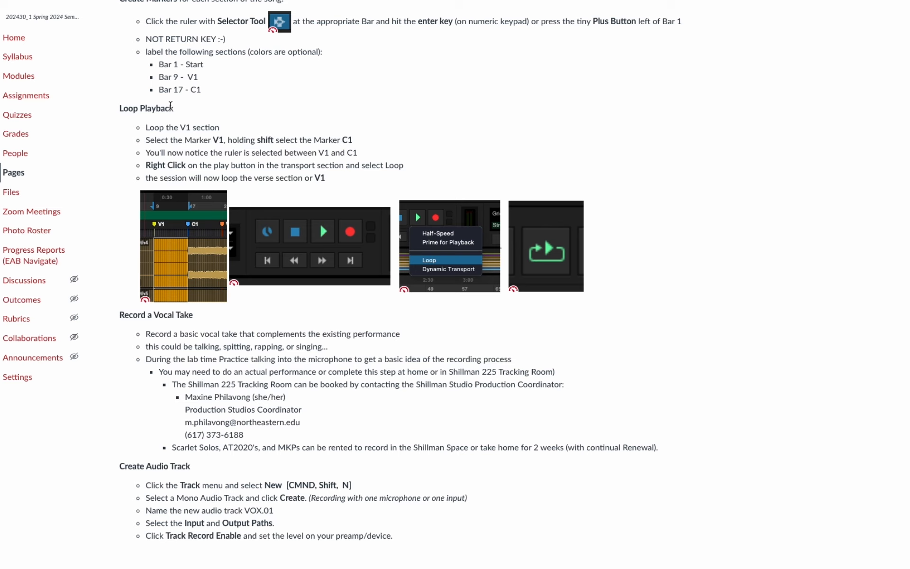
{"action": "scroll", "coordinate": [283, 253], "scroll_direction": "down", "scroll_amount": 5}
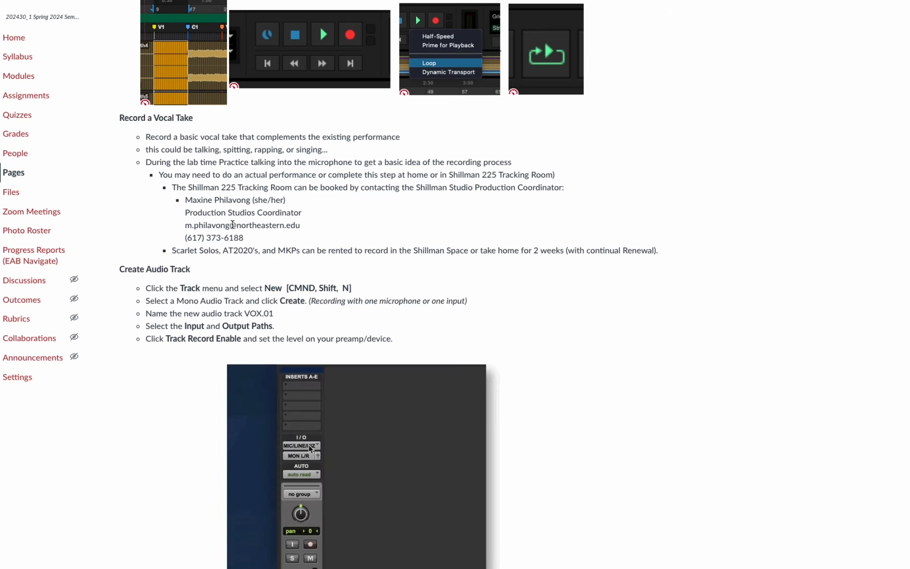
{"action": "scroll", "coordinate": [232, 224], "scroll_direction": "down", "scroll_amount": 3}
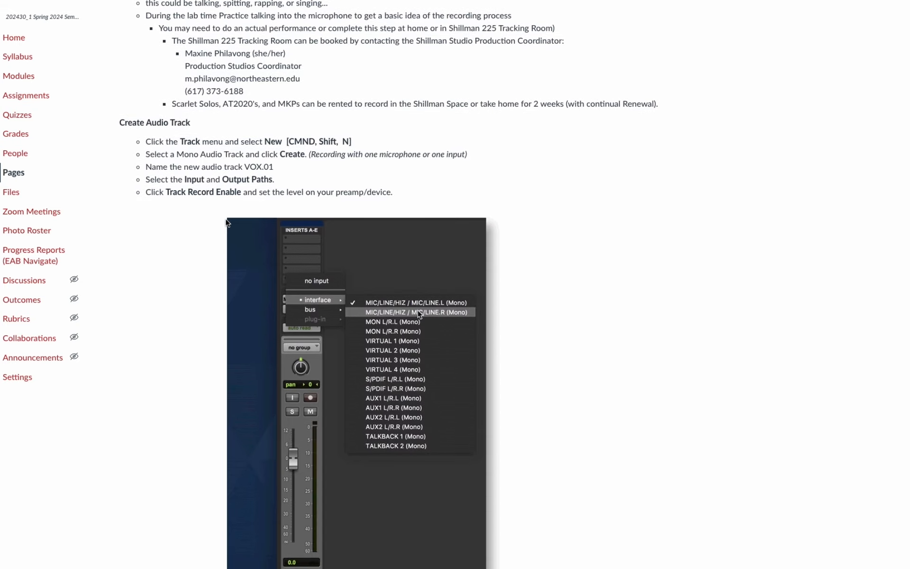
{"action": "scroll", "coordinate": [227, 223], "scroll_direction": "down", "scroll_amount": 10}
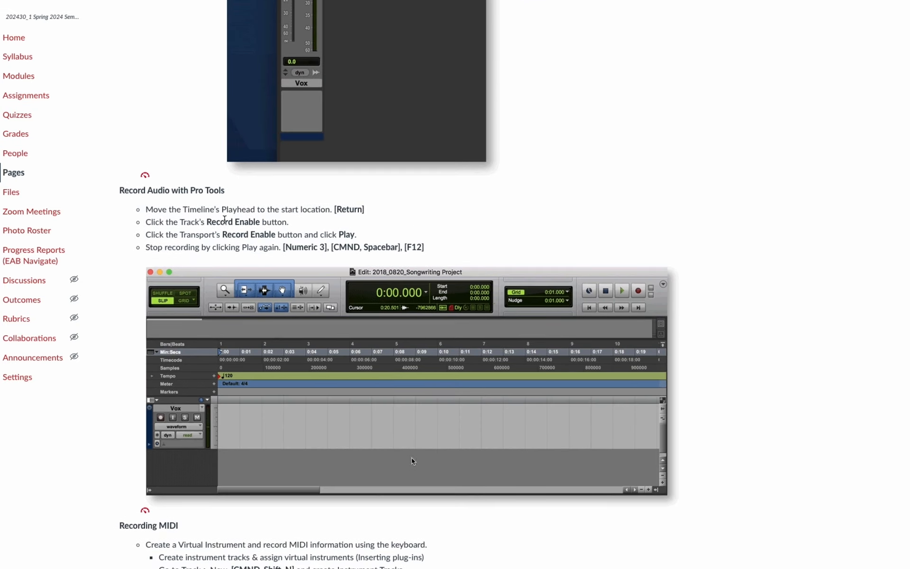
{"action": "scroll", "coordinate": [225, 220], "scroll_direction": "down", "scroll_amount": 6}
{"action": "scroll", "coordinate": [224, 221], "scroll_direction": "up", "scroll_amount": 7}
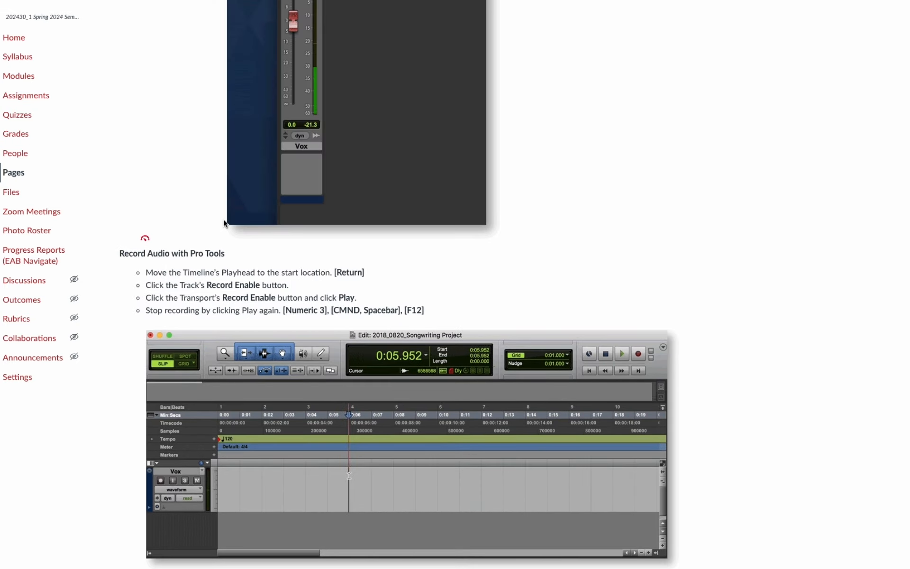
{"action": "scroll", "coordinate": [223, 220], "scroll_direction": "up", "scroll_amount": 13}
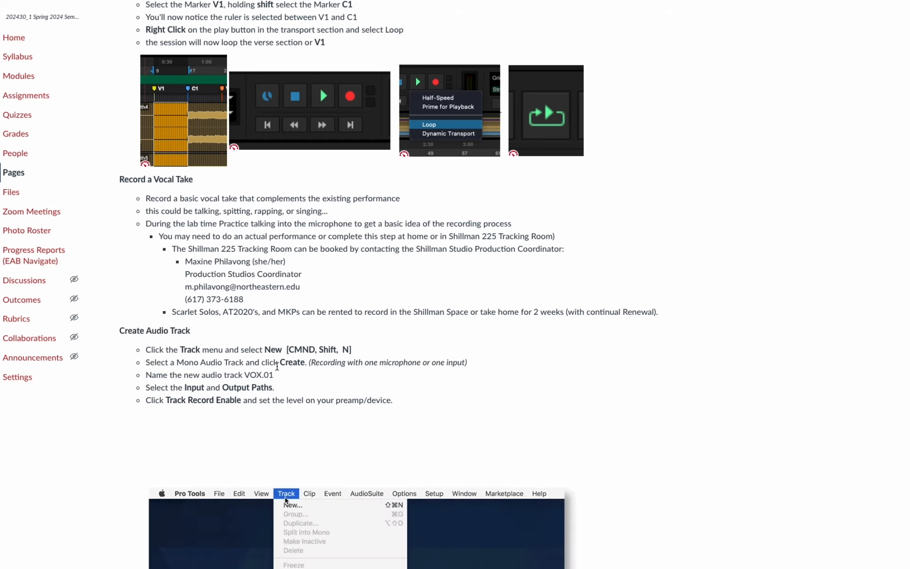
{"action": "key", "text": "super+Tab"}
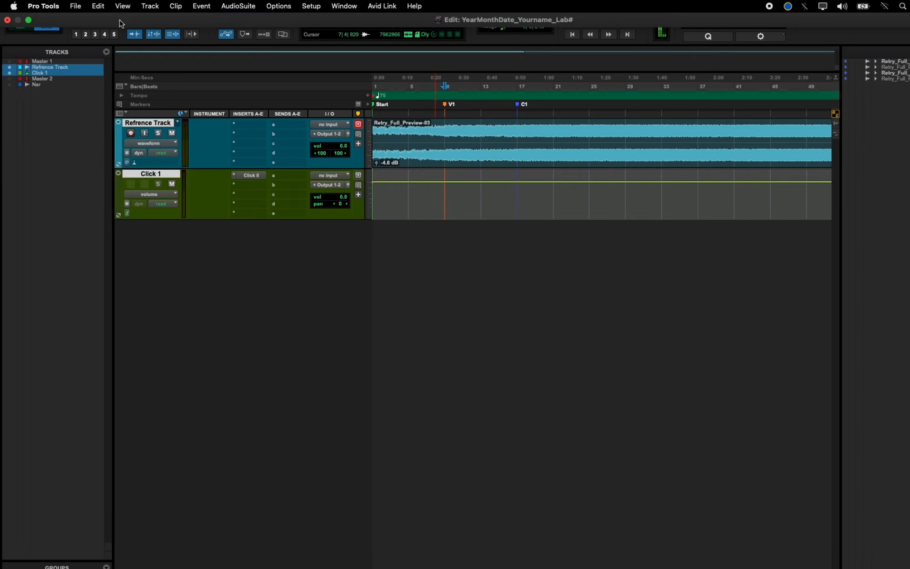
{"action": "left_click", "coordinate": [150, 6]}
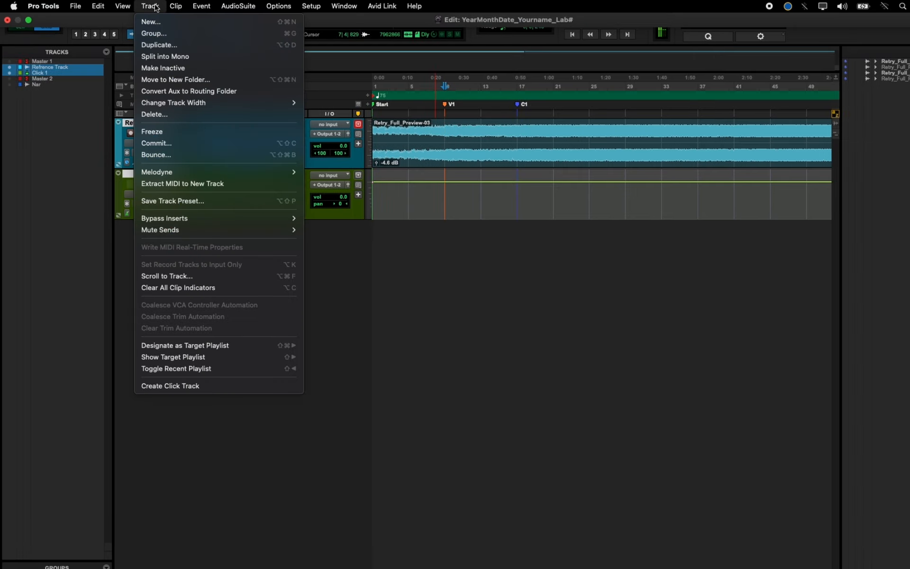
{"action": "left_click", "coordinate": [152, 22]}
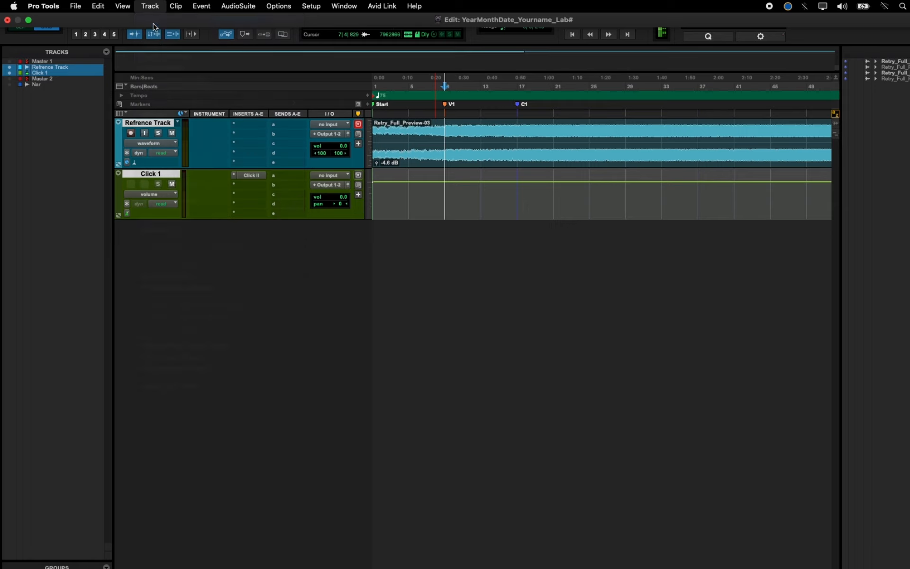
{"action": "left_click", "coordinate": [644, 242]}
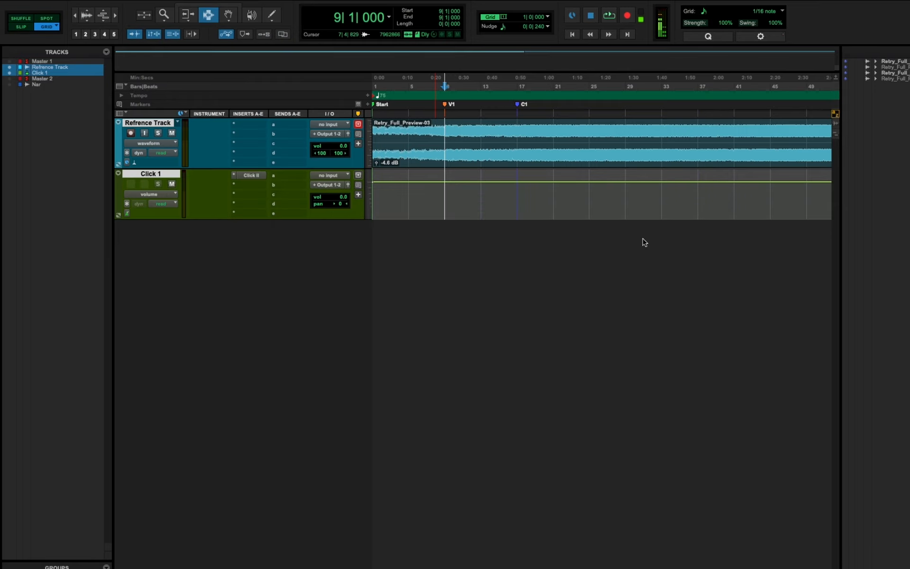
Create one new mono audio track named Vox.01.
{"action": "key", "text": "shift+super+n"}
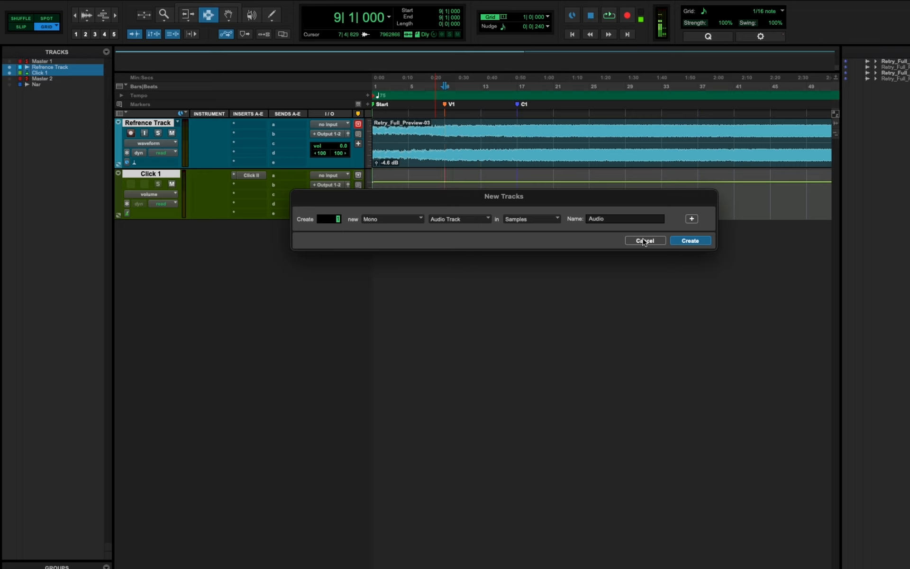
{"action": "double_click", "coordinate": [625, 217]}
{"action": "type", "text": "Vox.01"}
{"action": "left_click", "coordinate": [690, 240]}
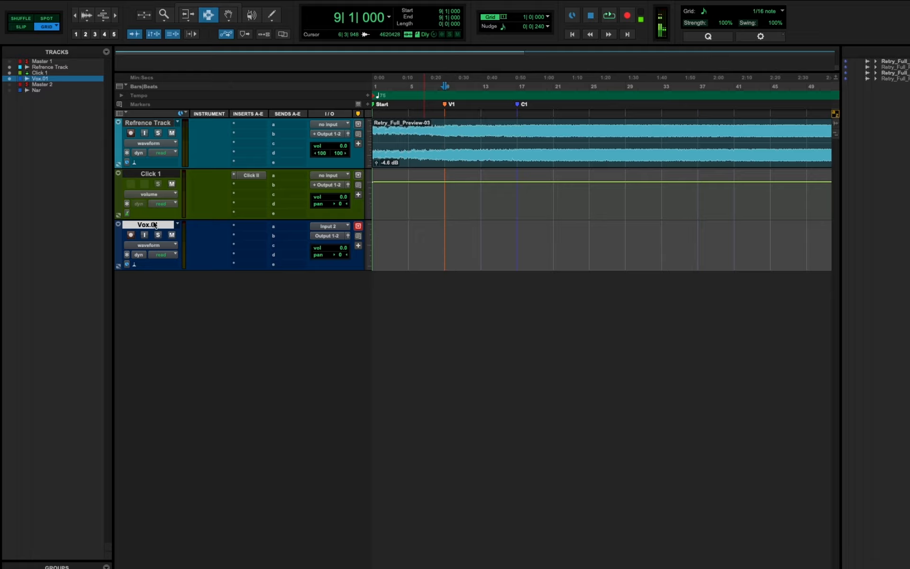
Move the Vox.01 track above Click 1 and start recording a vocal take from the V1 marker.
{"action": "left_click_drag", "start_coordinate": [157, 226], "coordinate": [156, 164]}
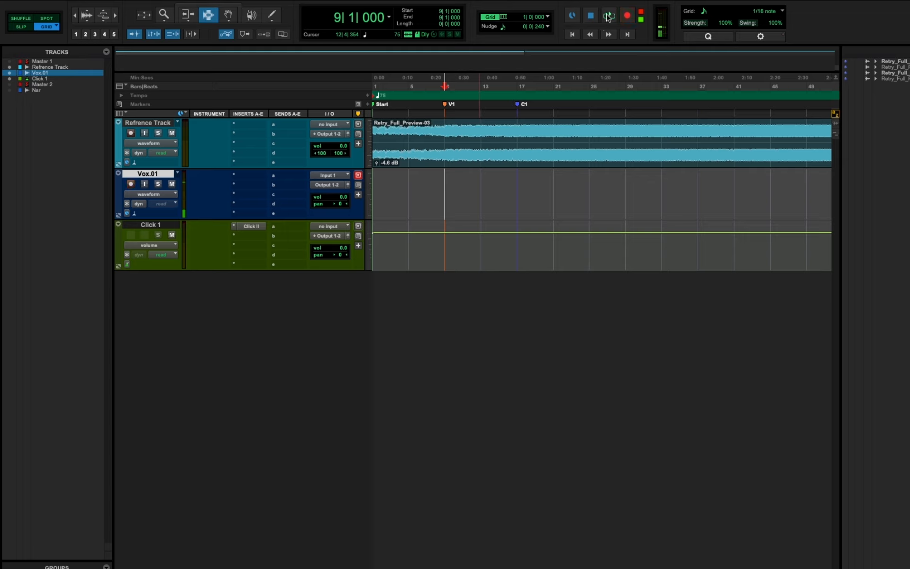
{"action": "left_click", "coordinate": [609, 16]}
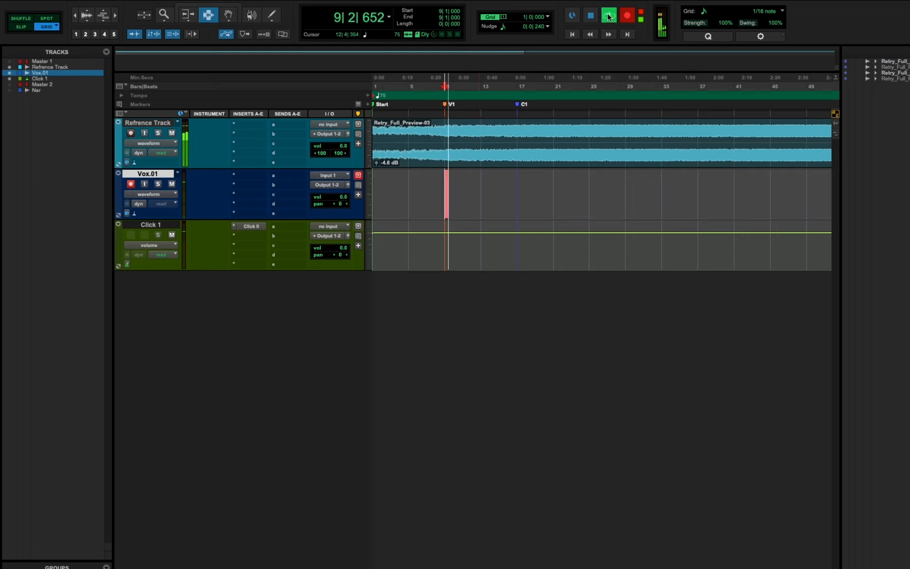
Lower the reference clip's gain to -10.3 dB during recording, and stop the Vox.01 take past the C1 marker.
{"action": "left_click", "coordinate": [378, 164]}
{"action": "left_click_drag", "start_coordinate": [377, 164], "coordinate": [378, 168]}
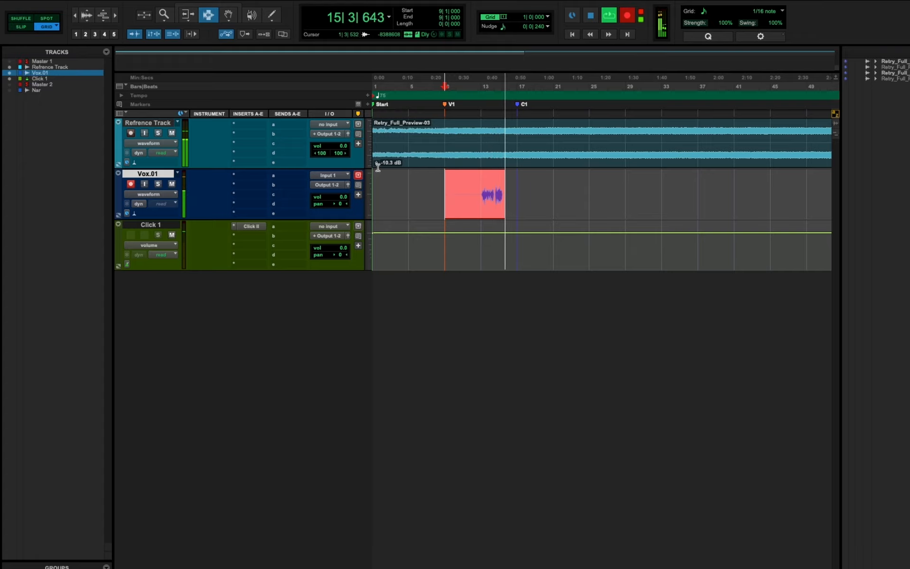
{"action": "key", "text": "t"}
{"action": "key", "text": "t"}
{"action": "key", "text": "t"}
{"action": "key", "text": "t"}
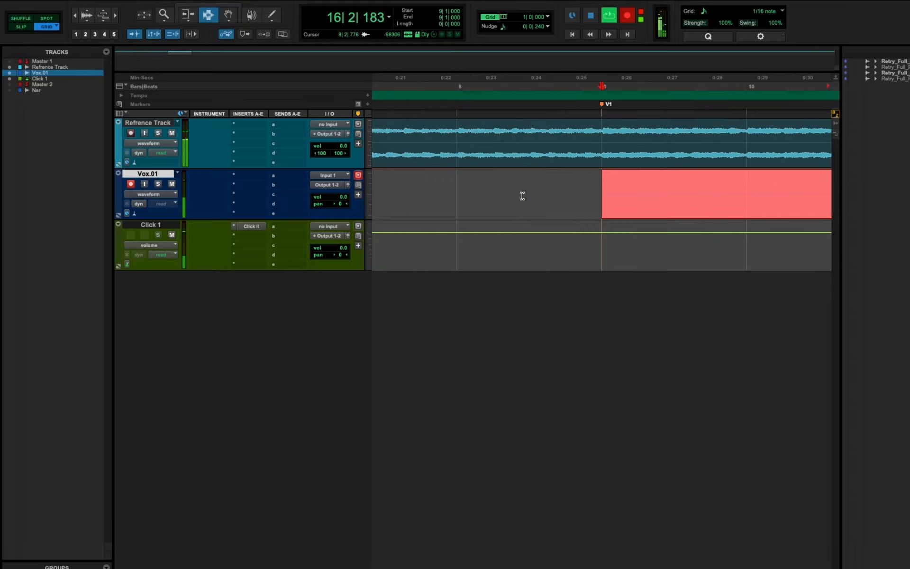
{"action": "key", "text": "r"}
{"action": "key", "text": "r"}
{"action": "key", "text": "r"}
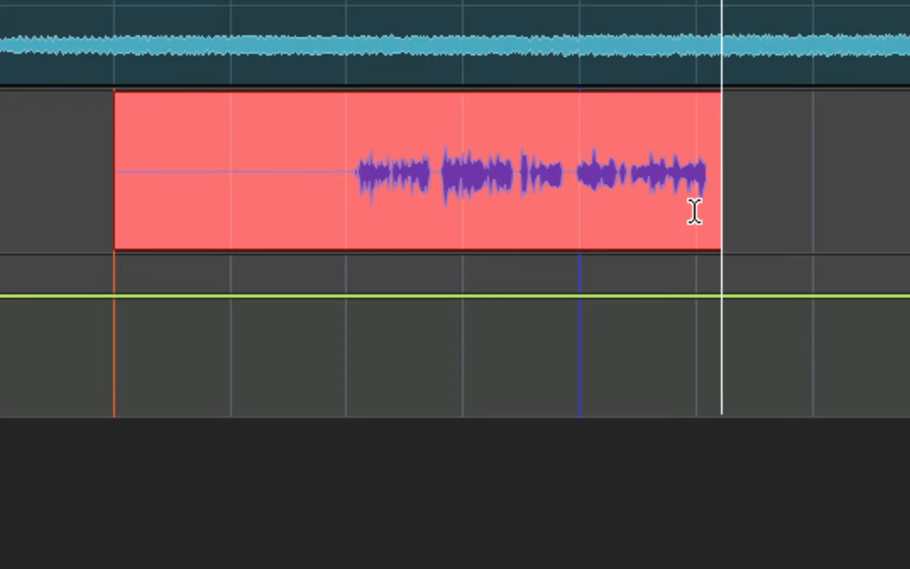
{"action": "key", "text": "space"}
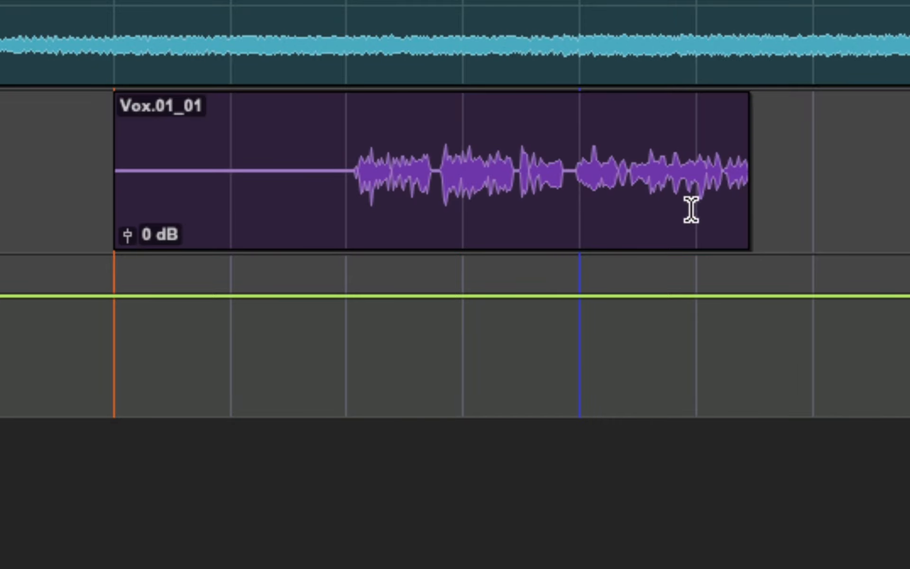
{"action": "scroll", "coordinate": [282, 175], "scroll_direction": "down", "scroll_amount": 5}
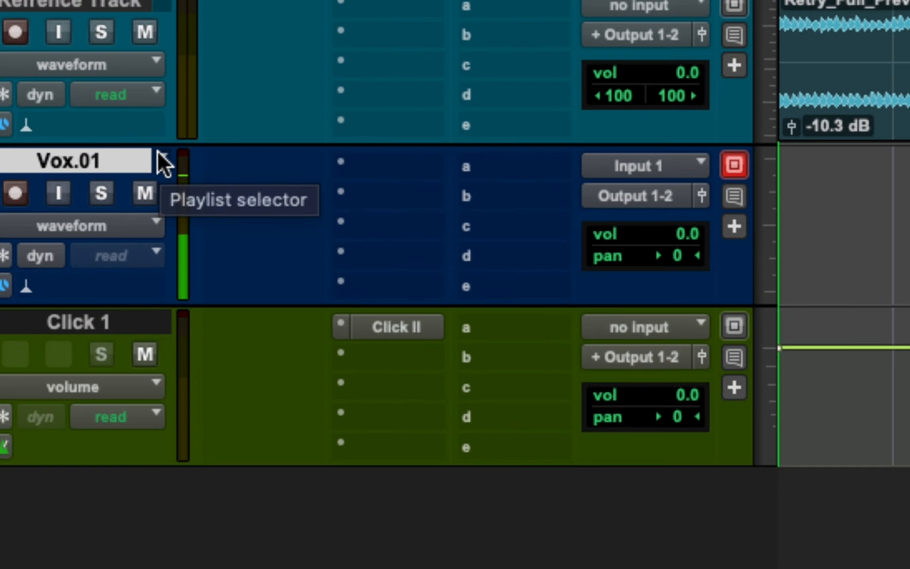
{"action": "left_click", "coordinate": [159, 152]}
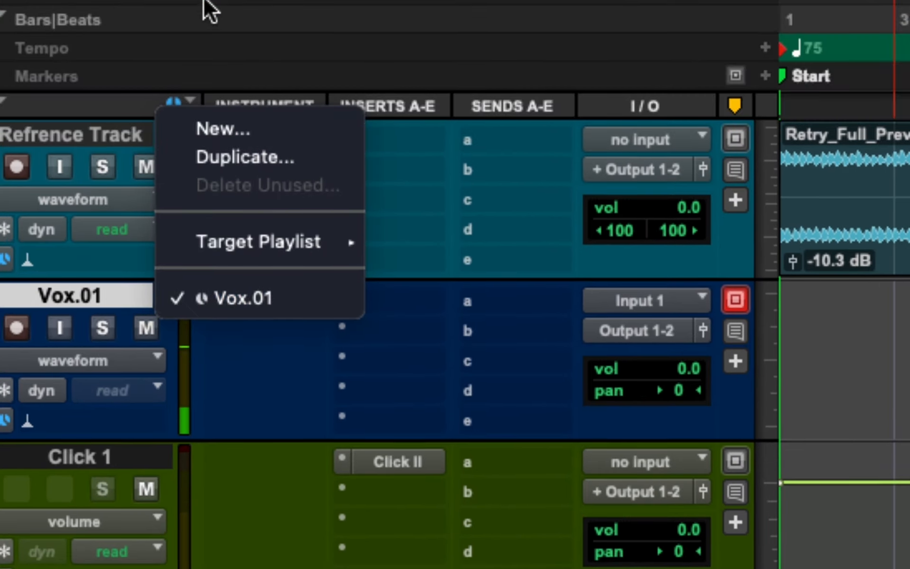
{"action": "left_click", "coordinate": [242, 126]}
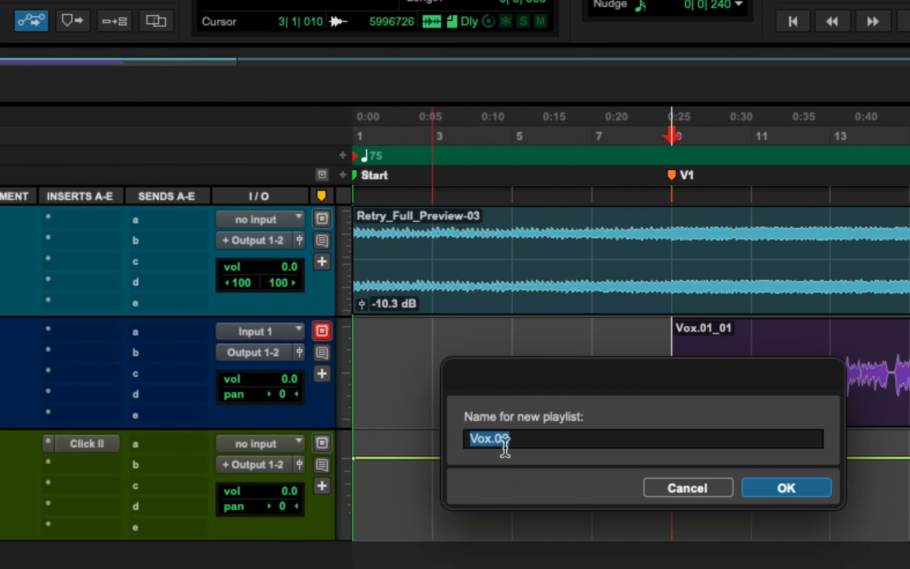
{"action": "left_click", "coordinate": [693, 488]}
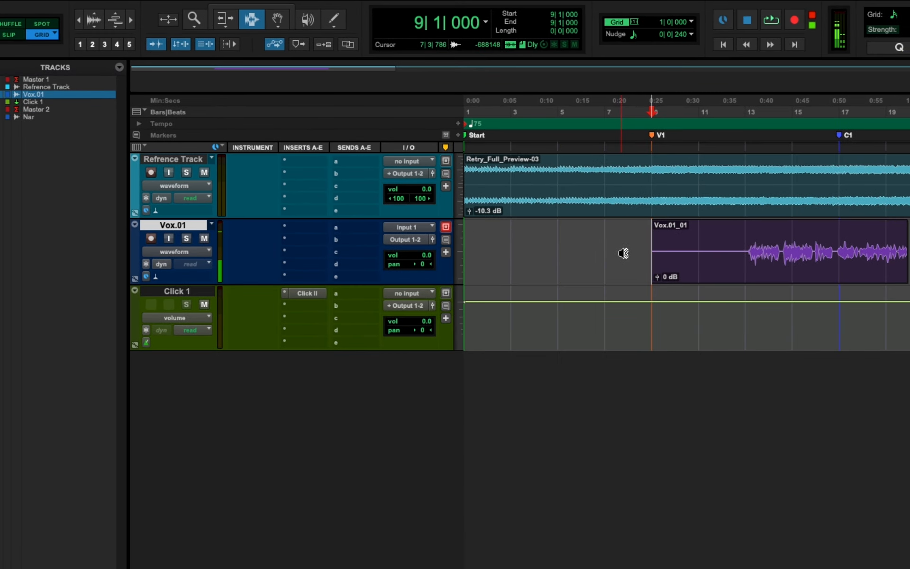
Turn off record enable on the Vox.01 track.
{"action": "left_click", "coordinate": [151, 239]}
{"action": "left_click", "coordinate": [151, 239]}
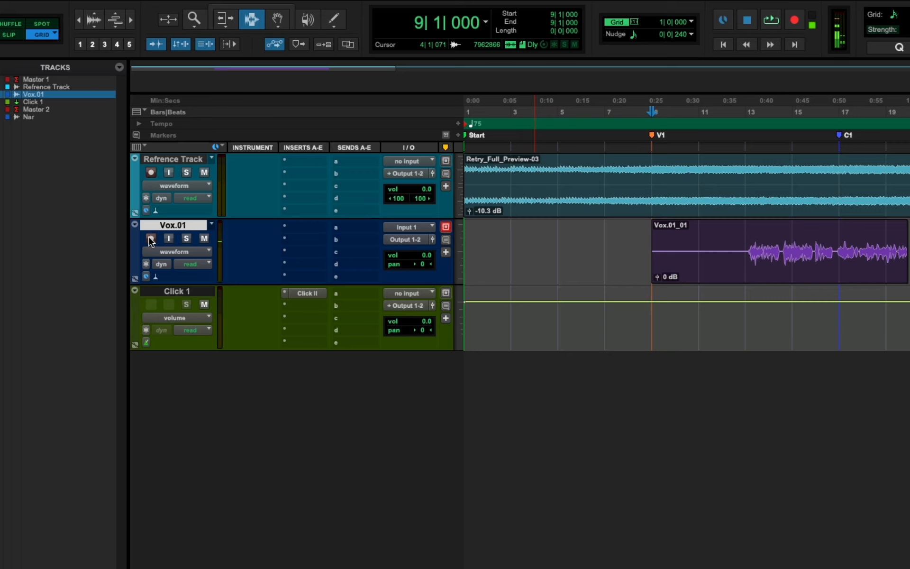
{"action": "left_click", "coordinate": [151, 239]}
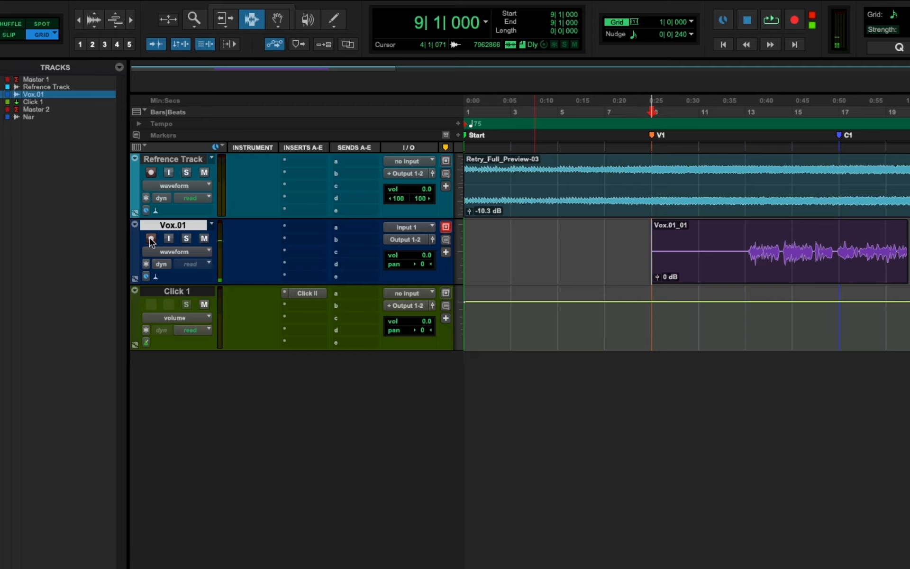
{"action": "left_click", "coordinate": [151, 240]}
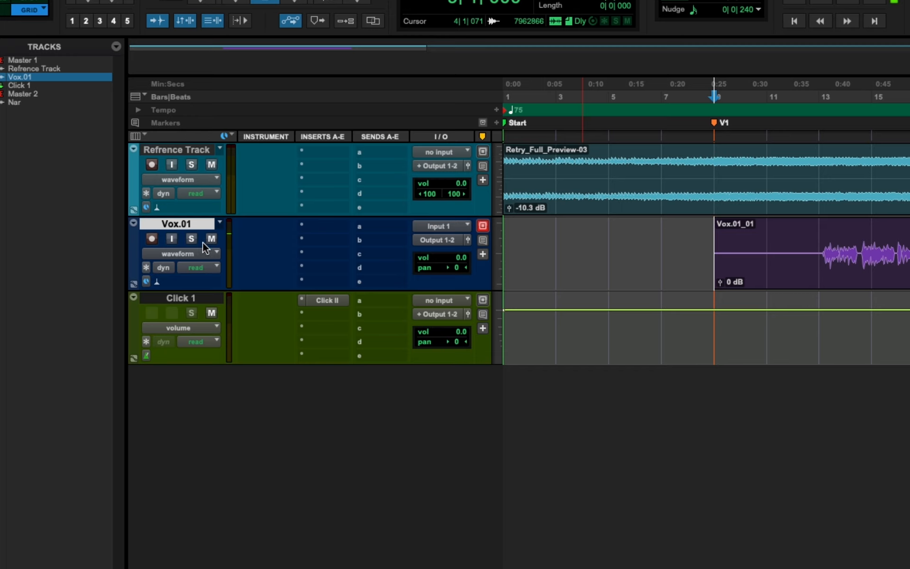
Add To QT 1-2 (Stereo) as an additional output for the Vox.01 track alongside Output 1-2.
{"action": "left_click", "coordinate": [426, 240]}
{"action": "mouse_move", "coordinate": [425, 240]}
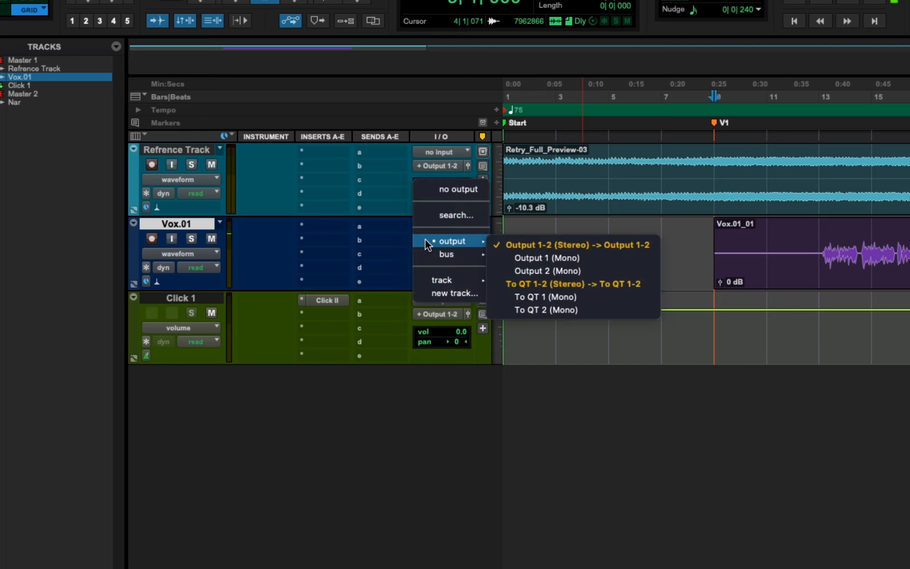
{"action": "left_click", "coordinate": [542, 285], "text": "ctrl"}
Play back the vocal take from bar 13, mute the reference track during playback, and stop.
{"action": "left_click", "coordinate": [715, 124]}
{"action": "left_click", "coordinate": [814, 96]}
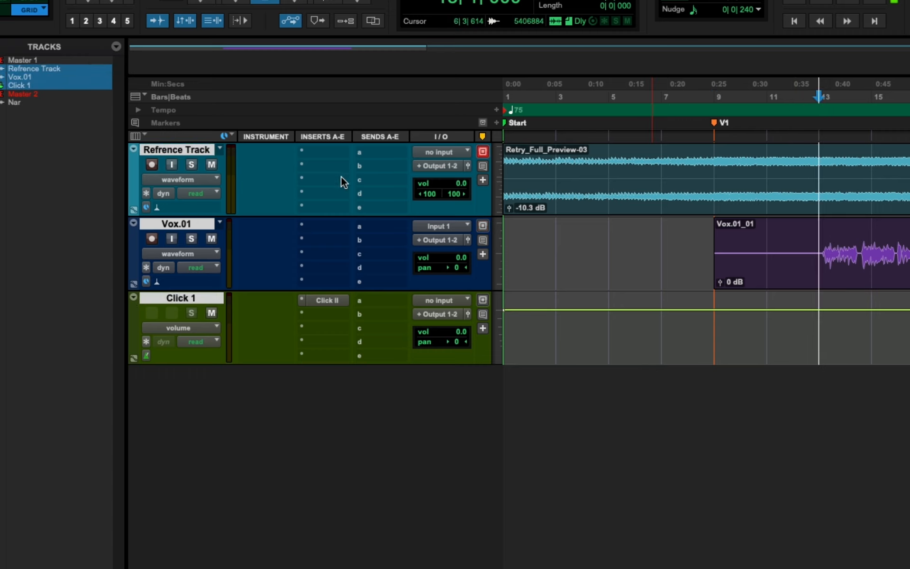
{"action": "key", "text": "space"}
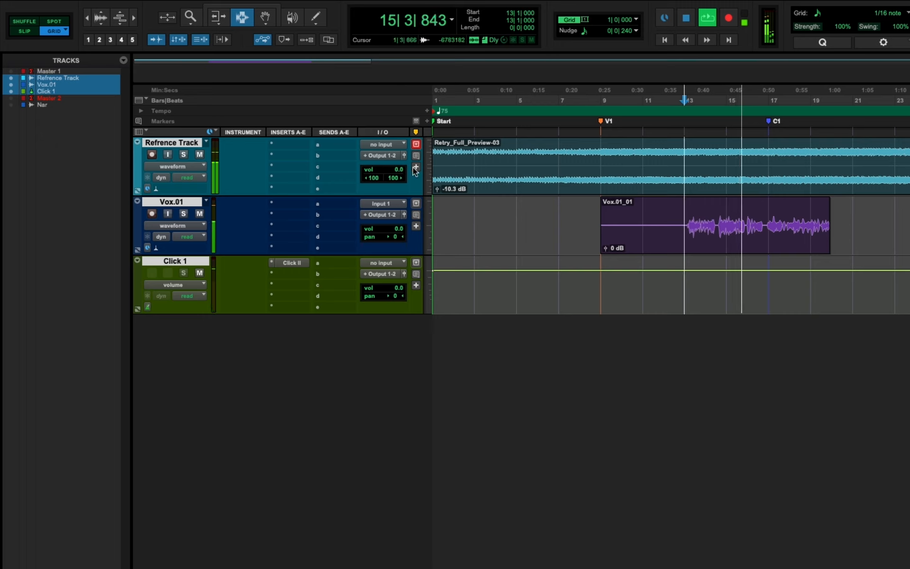
{"action": "left_click", "coordinate": [200, 155]}
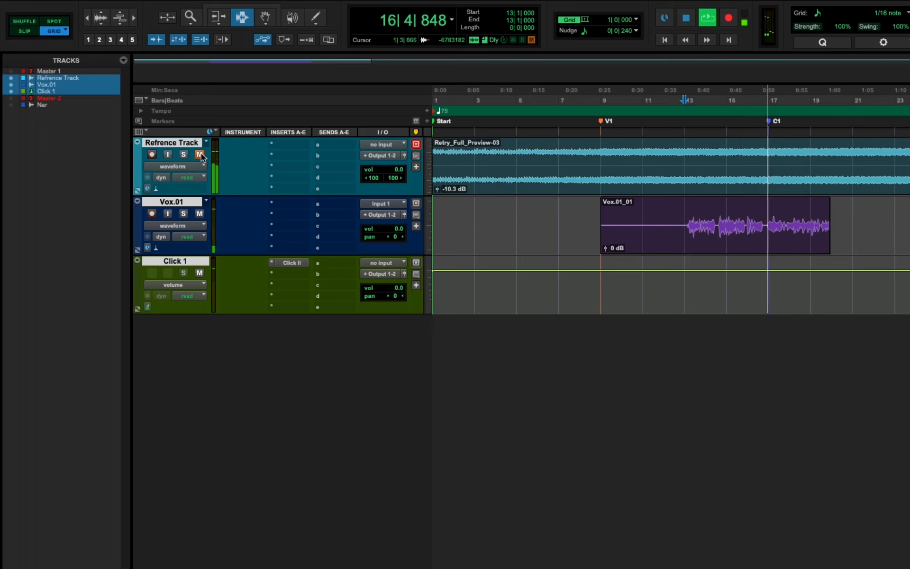
{"action": "key", "text": "space"}
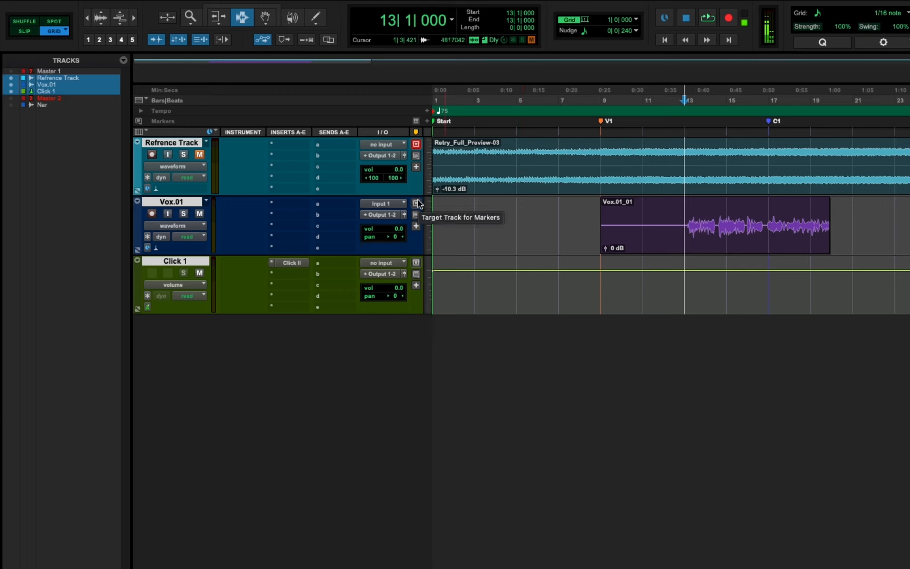
Read the lab page's Recording MIDI section in Chrome and return to Pro Tools.
{"action": "key", "text": "super+Tab"}
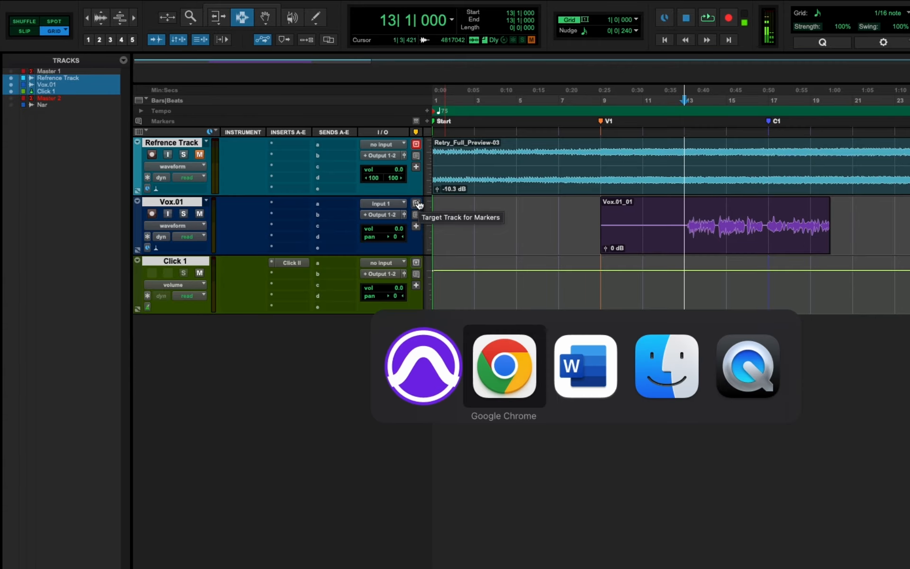
{"action": "scroll", "coordinate": [410, 306], "scroll_direction": "down", "scroll_amount": 15}
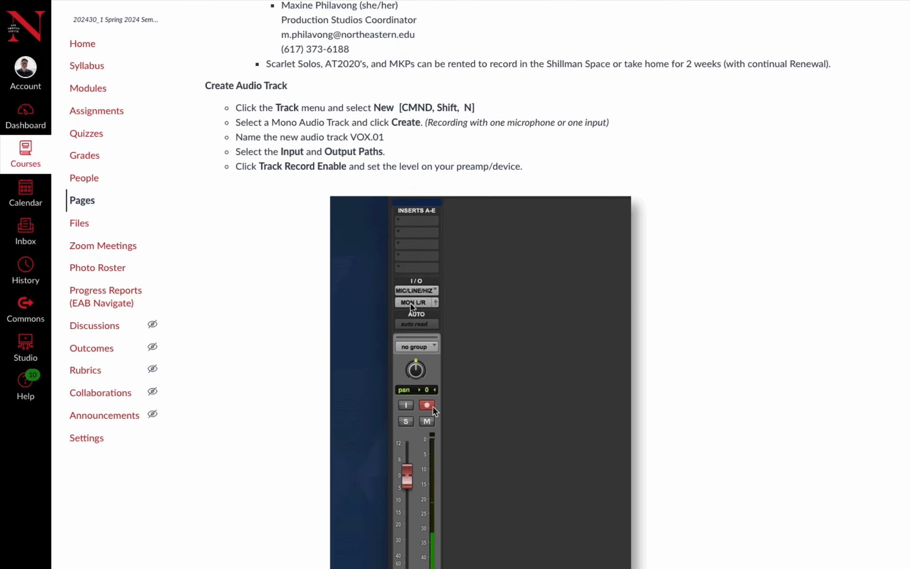
{"action": "scroll", "coordinate": [412, 304], "scroll_direction": "down", "scroll_amount": 7}
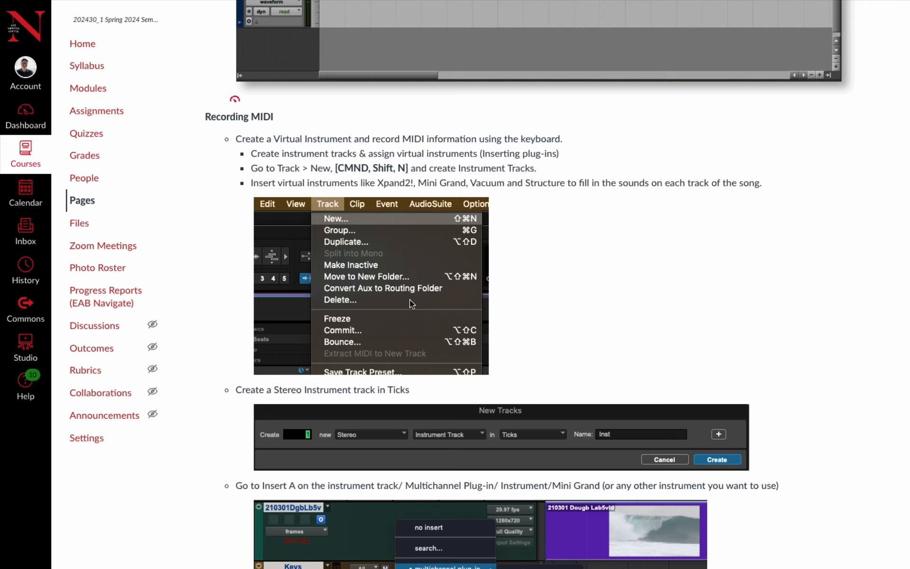
{"action": "scroll", "coordinate": [409, 299], "scroll_direction": "down", "scroll_amount": 2}
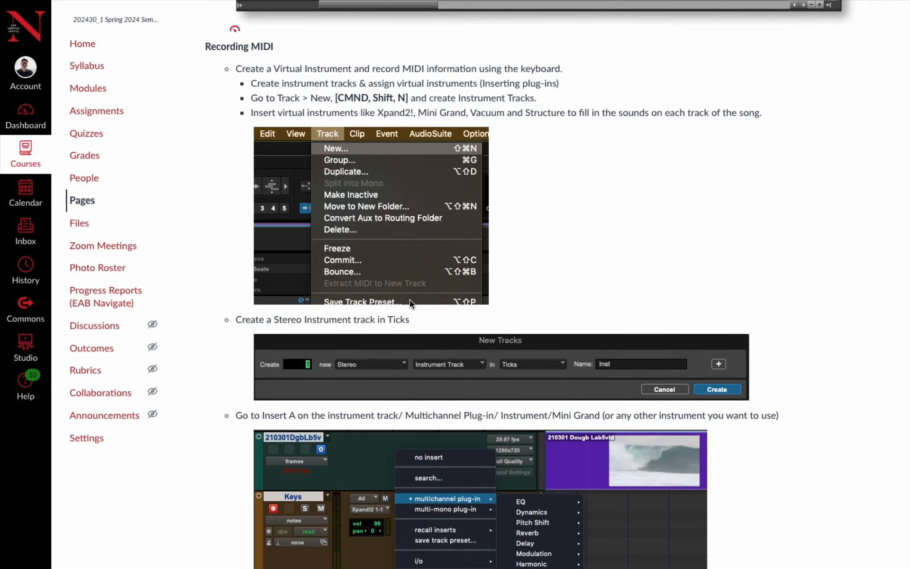
{"action": "scroll", "coordinate": [409, 300], "scroll_direction": "down", "scroll_amount": 1}
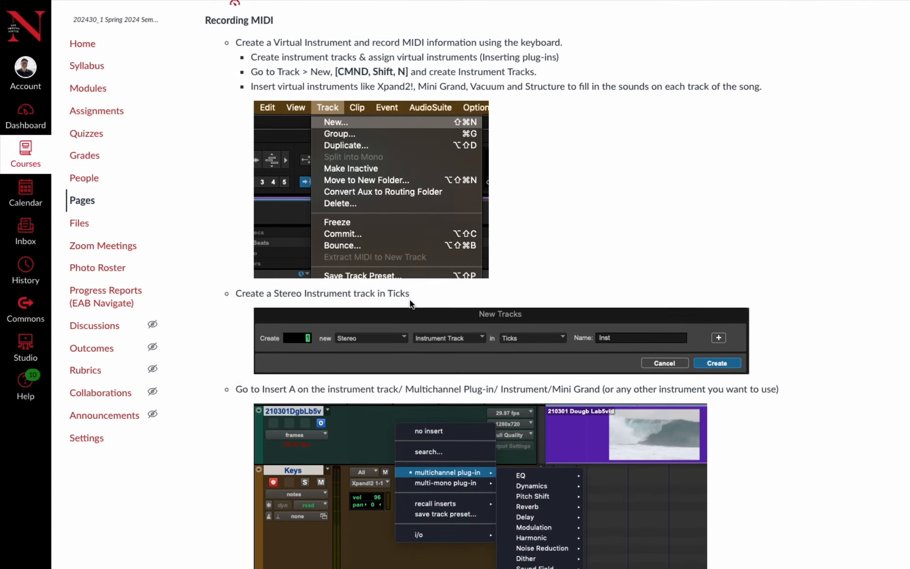
{"action": "scroll", "coordinate": [410, 300], "scroll_direction": "down", "scroll_amount": 11}
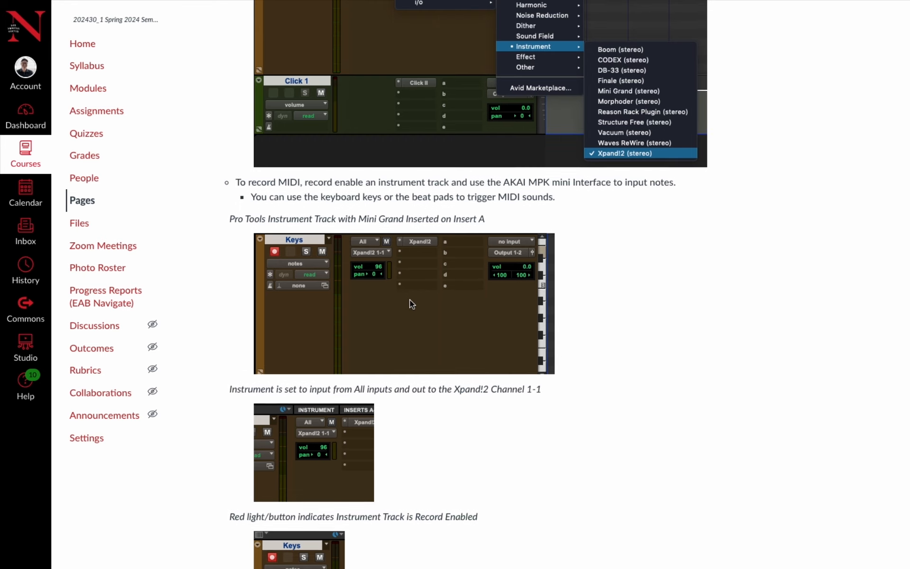
{"action": "scroll", "coordinate": [412, 304], "scroll_direction": "down", "scroll_amount": 1}
{"action": "scroll", "coordinate": [410, 303], "scroll_direction": "down", "scroll_amount": 5}
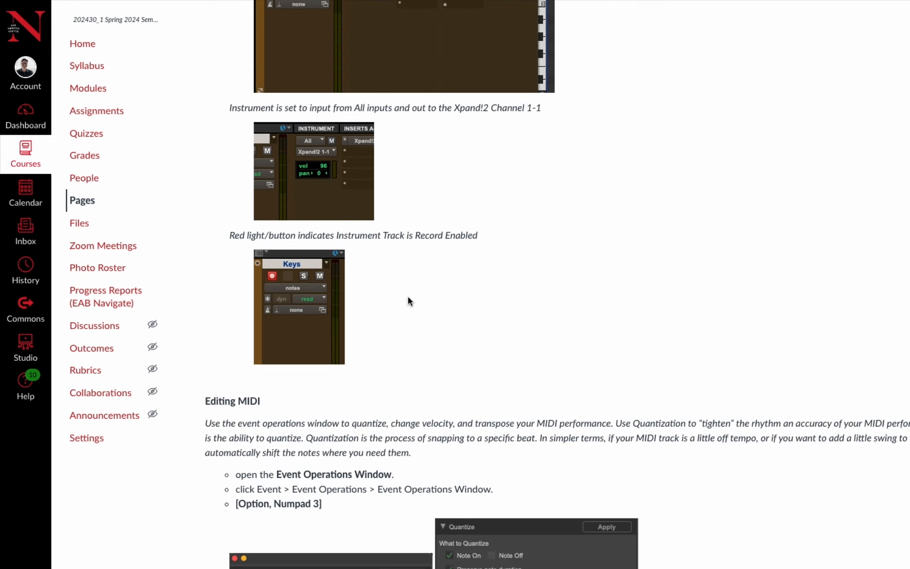
{"action": "scroll", "coordinate": [408, 297], "scroll_direction": "up", "scroll_amount": 2}
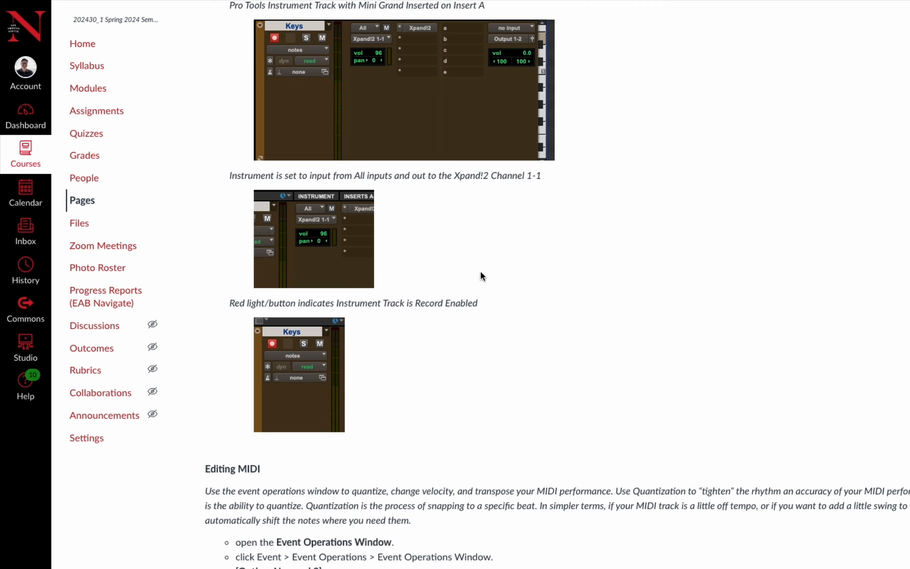
{"action": "key", "text": "super+Tab"}
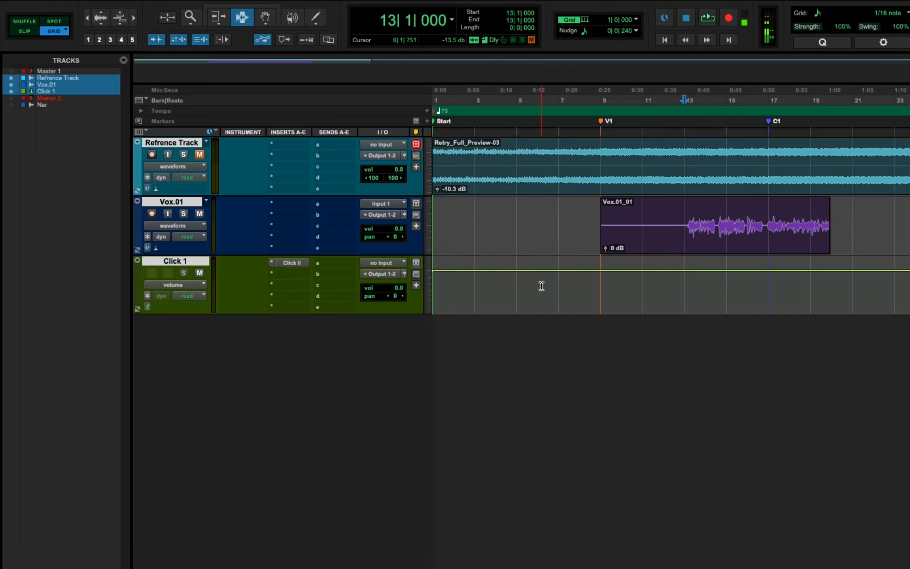
Create one new stereo instrument track in ticks named Keys.
{"action": "key", "text": "super+shift+n"}
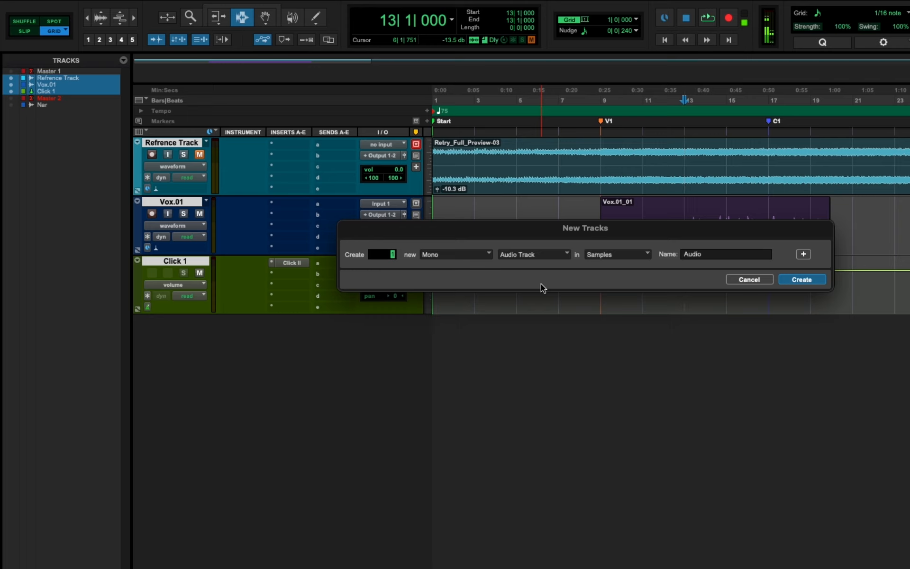
{"action": "key", "text": "super+Down"}
{"action": "key", "text": "super+Down"}
{"action": "key", "text": "super+Down"}
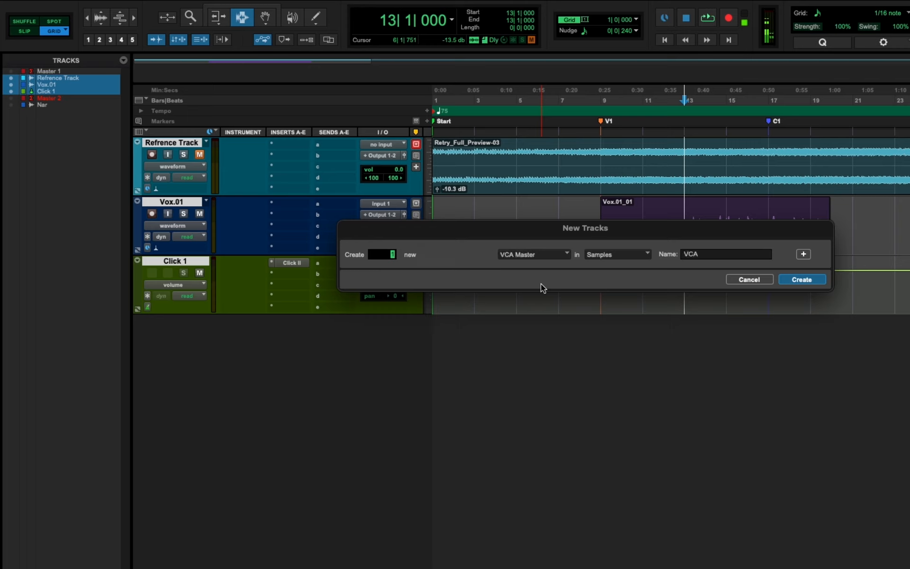
{"action": "key", "text": "super+Down"}
{"action": "key", "text": "super+Down"}
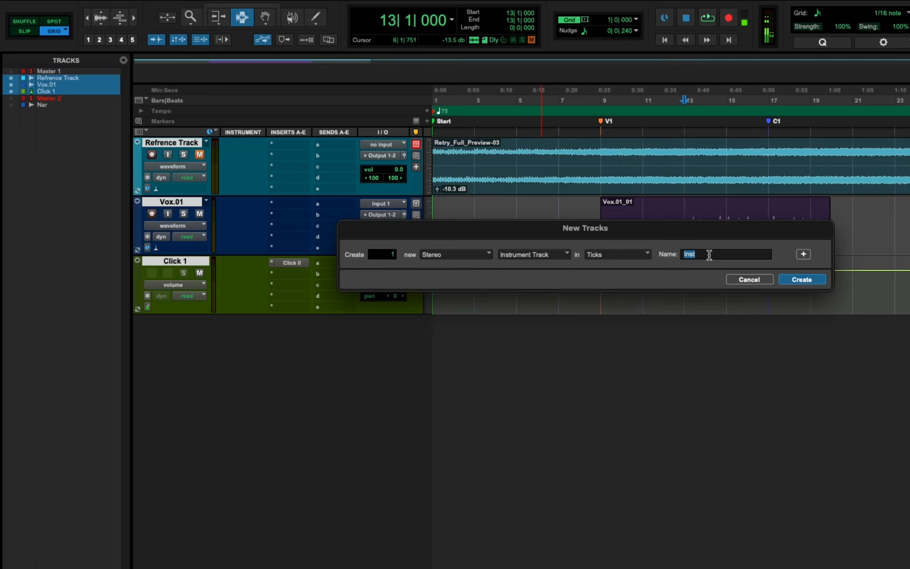
{"action": "type", "text": "ys"}
{"action": "key", "text": "Return"}
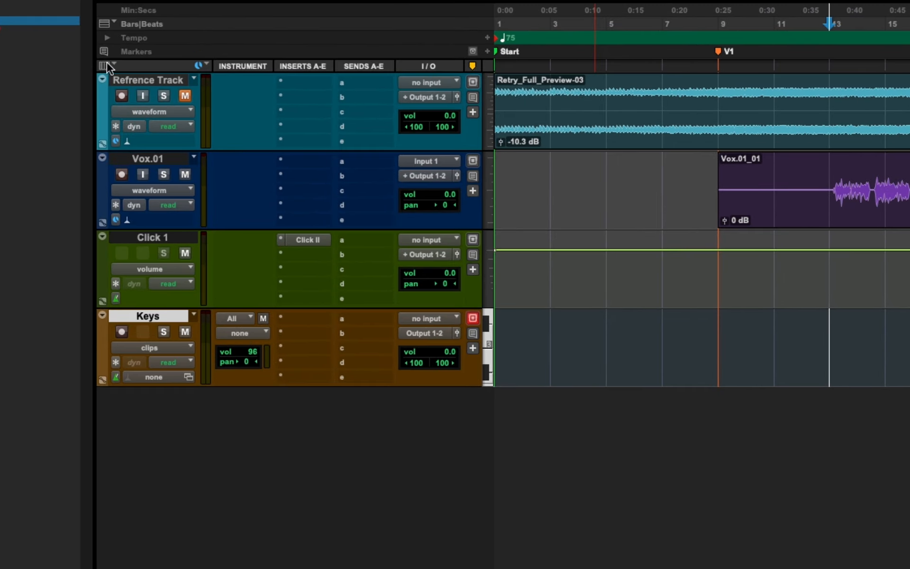
Check the Edit window's column view options and turn off record enable on the Keys track.
{"action": "left_click", "coordinate": [145, 130]}
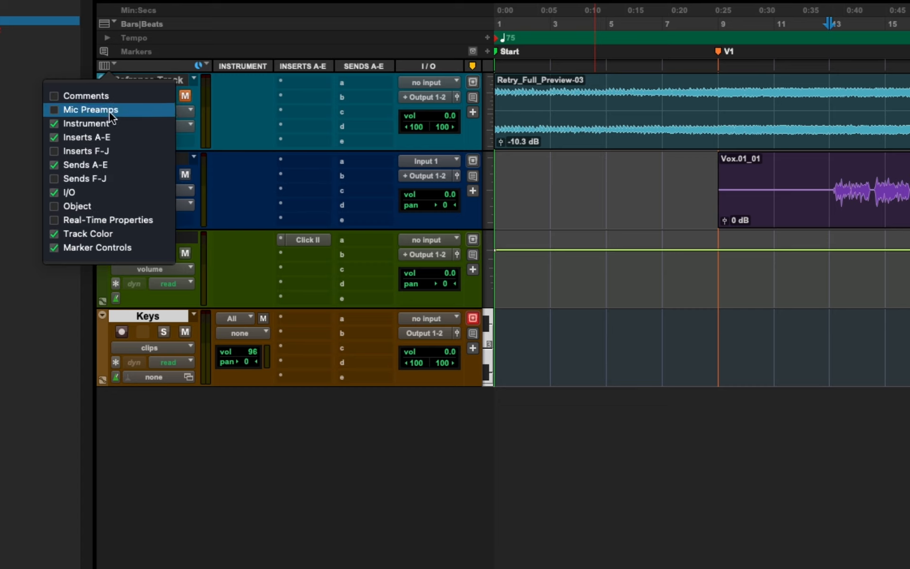
{"action": "left_click", "coordinate": [253, 383]}
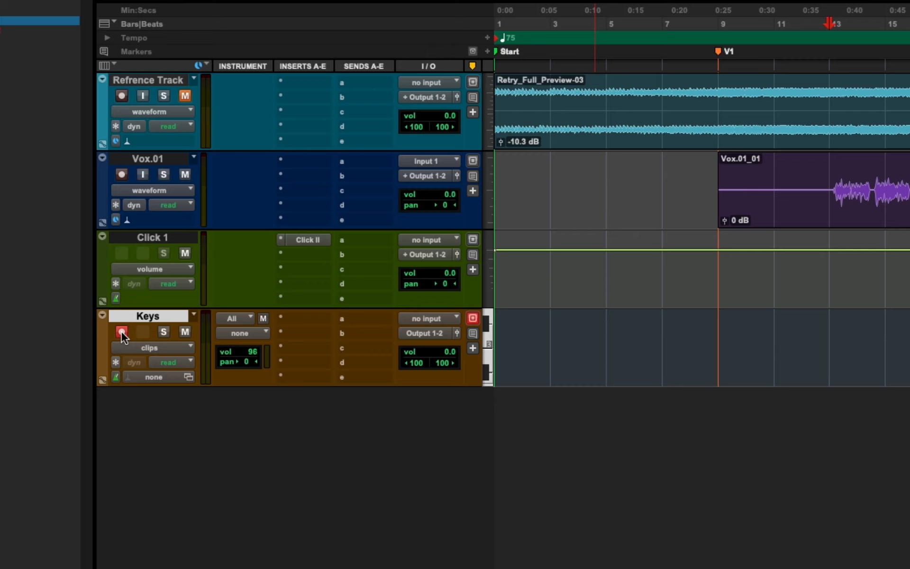
{"action": "left_click", "coordinate": [122, 332]}
Insert the multichannel Xpand!2 (stereo) instrument on the Keys track's first empty insert and reposition its plug-in window.
{"action": "left_click", "coordinate": [291, 317]}
{"action": "mouse_move", "coordinate": [361, 319]}
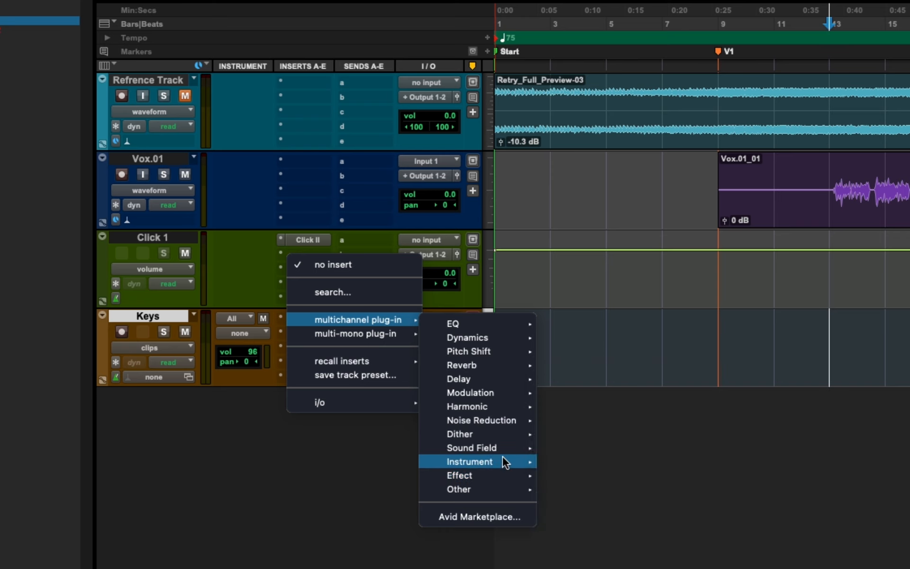
{"action": "mouse_move", "coordinate": [505, 462]}
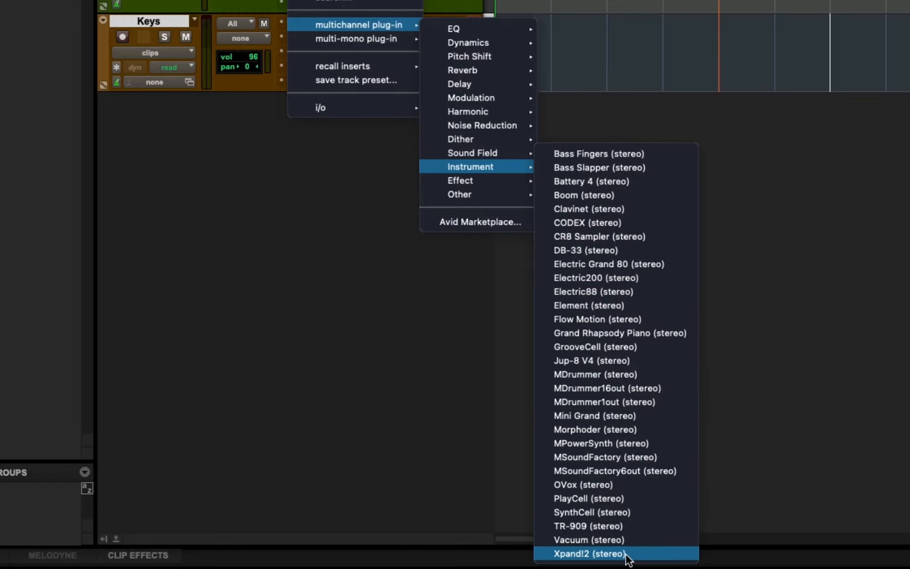
{"action": "left_click", "coordinate": [591, 553]}
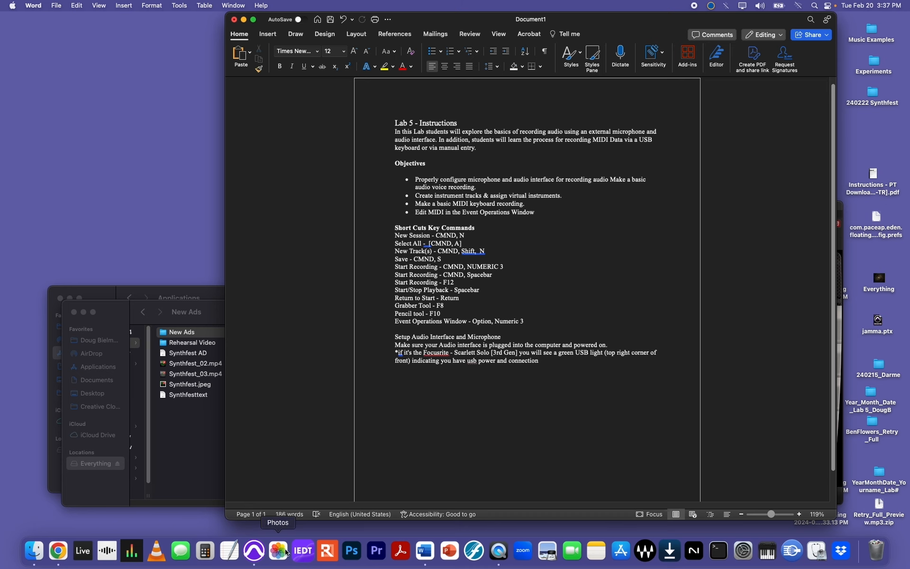
{"action": "left_click", "coordinate": [252, 552]}
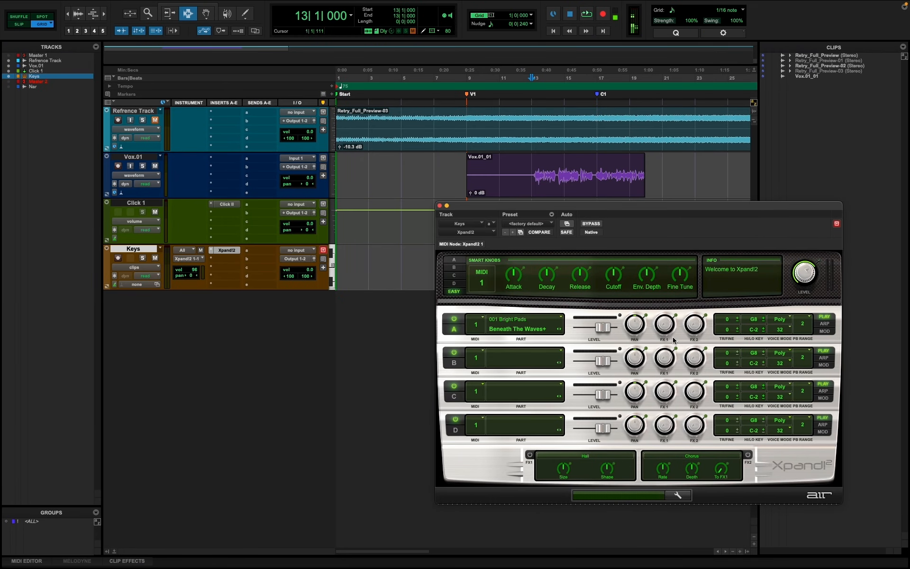
{"action": "left_click_drag", "start_coordinate": [644, 206], "coordinate": [578, 169]}
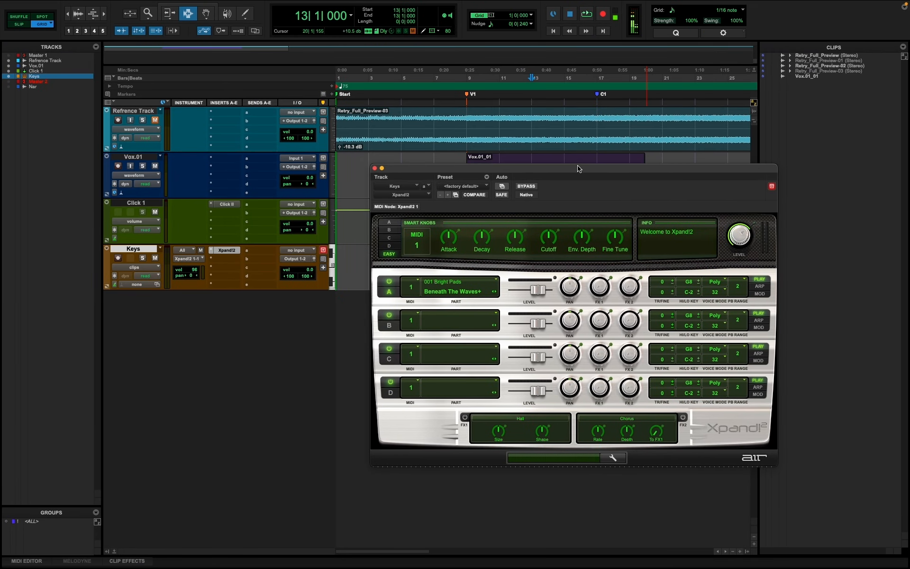
Load the Mark 2+ sound from 011 Electric Pianos into Xpand!2's part A.
{"action": "left_click", "coordinate": [498, 281]}
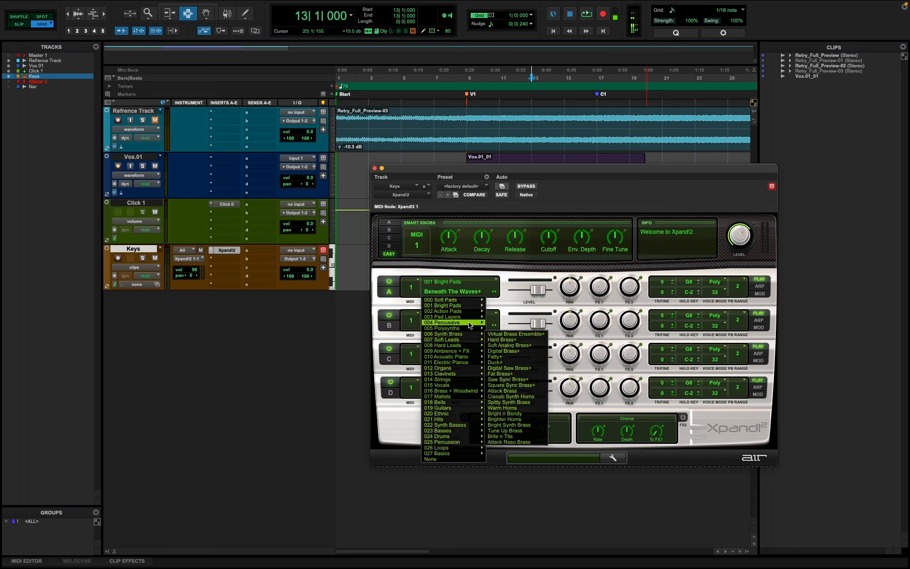
{"action": "mouse_move", "coordinate": [468, 361]}
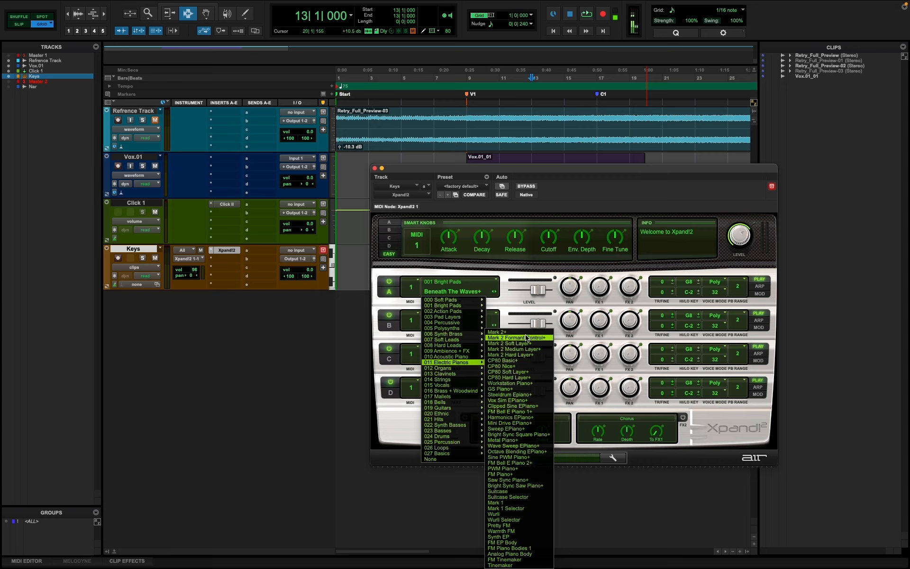
{"action": "left_click", "coordinate": [526, 333]}
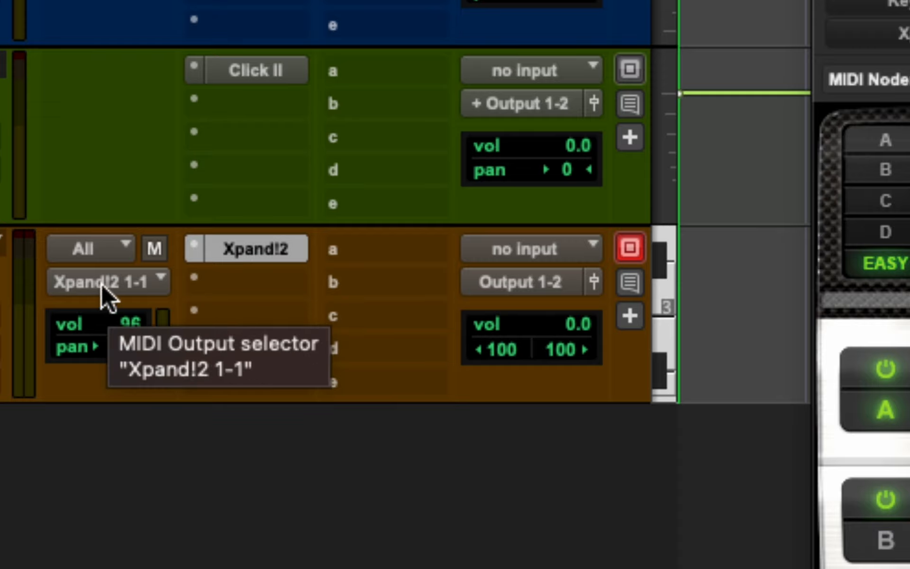
Examine the Keys track's MIDI input choices, including the MPK mini 3 channels, and its MIDI output assignment.
{"action": "left_click", "coordinate": [116, 247]}
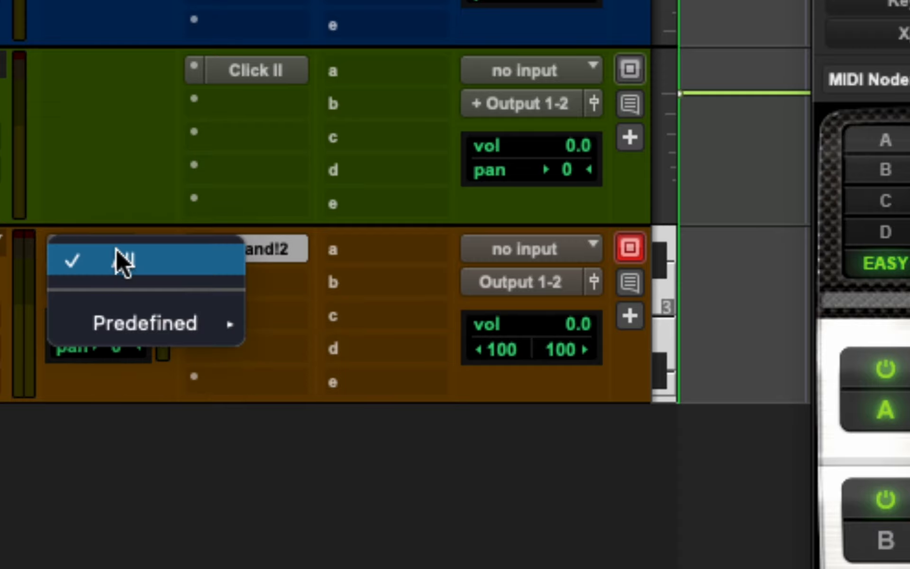
{"action": "mouse_move", "coordinate": [163, 325]}
{"action": "mouse_move", "coordinate": [359, 335]}
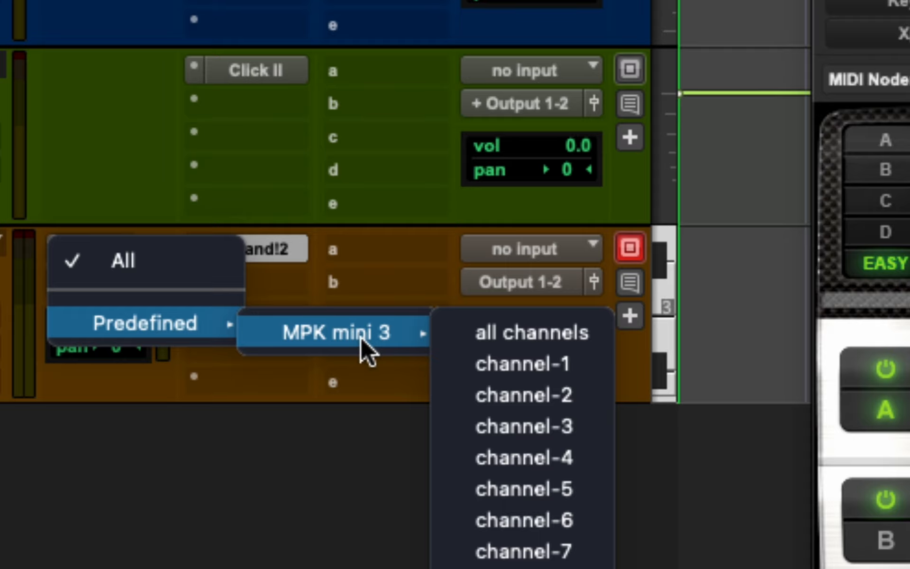
{"action": "left_click", "coordinate": [215, 458]}
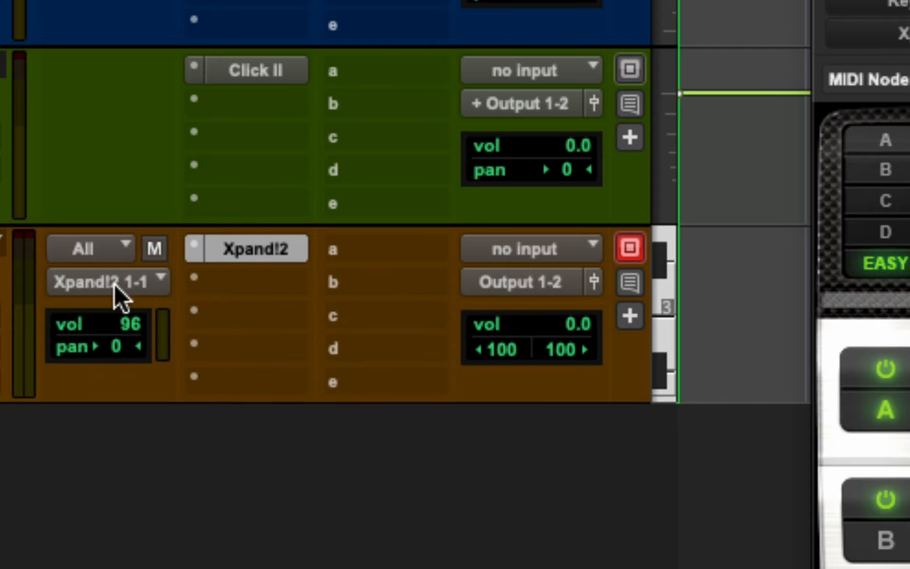
{"action": "left_click", "coordinate": [148, 285]}
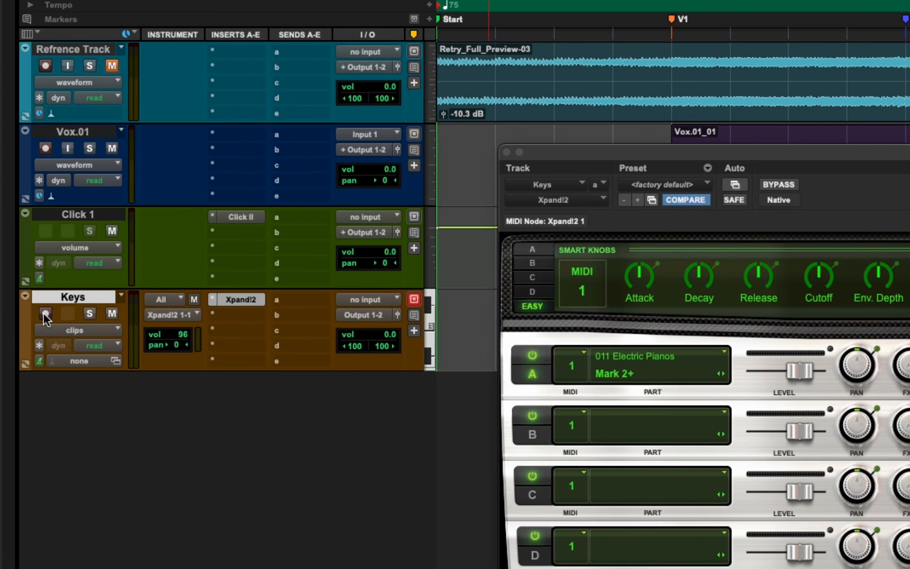
Add To QT 1-2 (Stereo) as an additional output on the Keys track and move the Xpand!2 window below the tracks.
{"action": "left_click", "coordinate": [354, 315]}
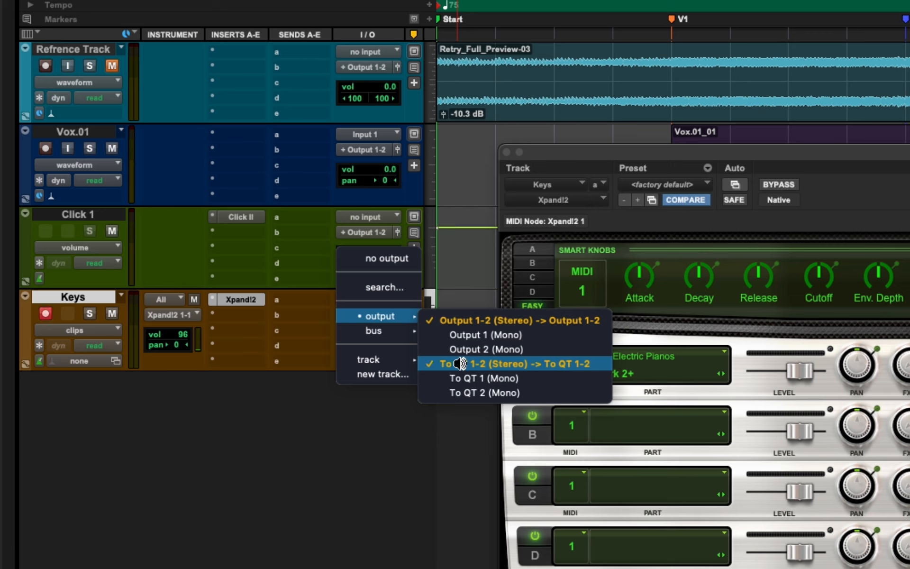
{"action": "left_click", "coordinate": [459, 363]}
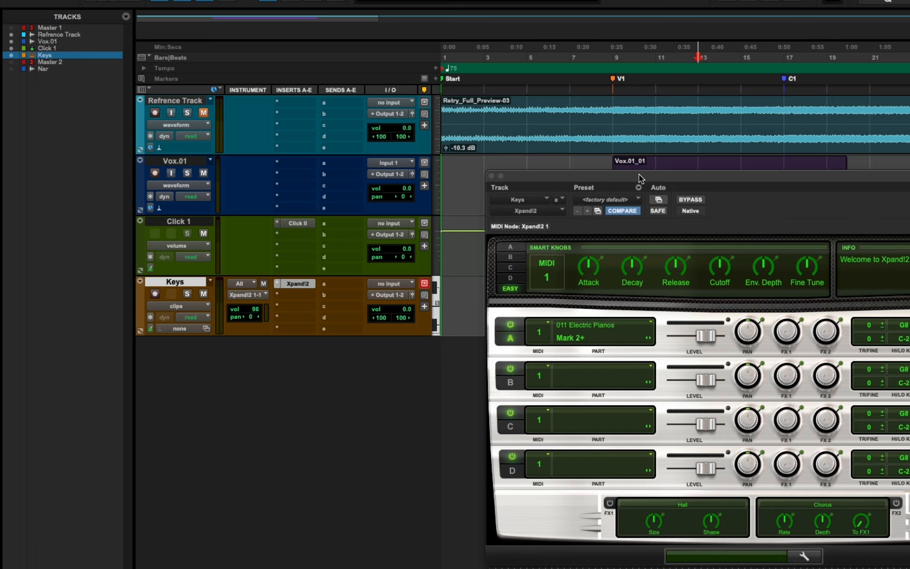
{"action": "left_click_drag", "start_coordinate": [701, 149], "coordinate": [457, 129]}
{"action": "mouse_move", "coordinate": [778, 246]}
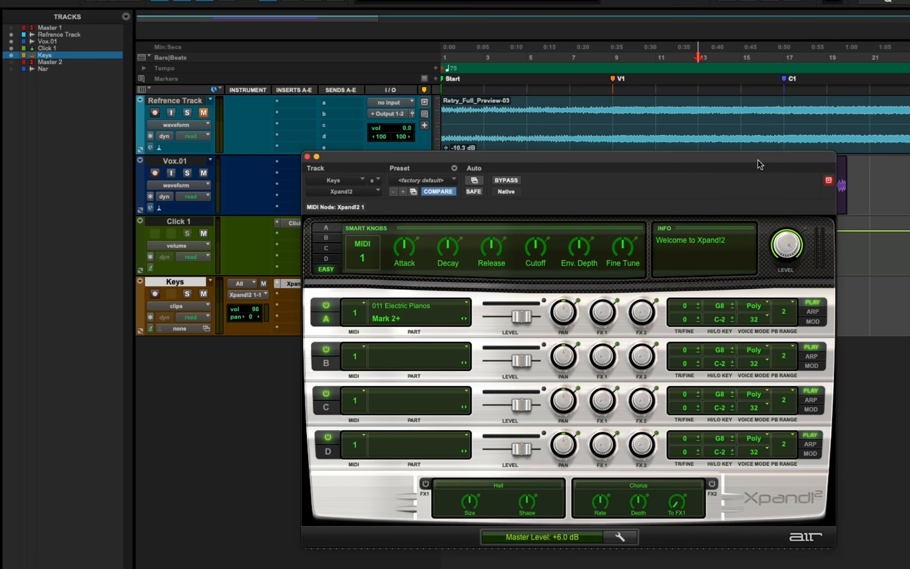
{"action": "left_click_drag", "start_coordinate": [686, 158], "coordinate": [633, 347]}
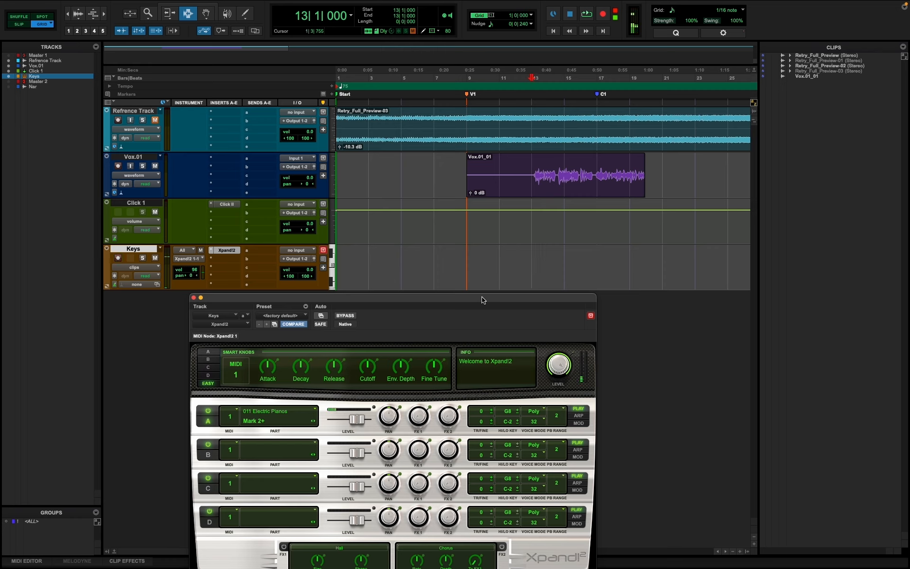
Record a MIDI performance on the Keys track from the V1 marker, unmuting the reference track during the take, and stop.
{"action": "left_click", "coordinate": [468, 94]}
{"action": "key", "text": "space"}
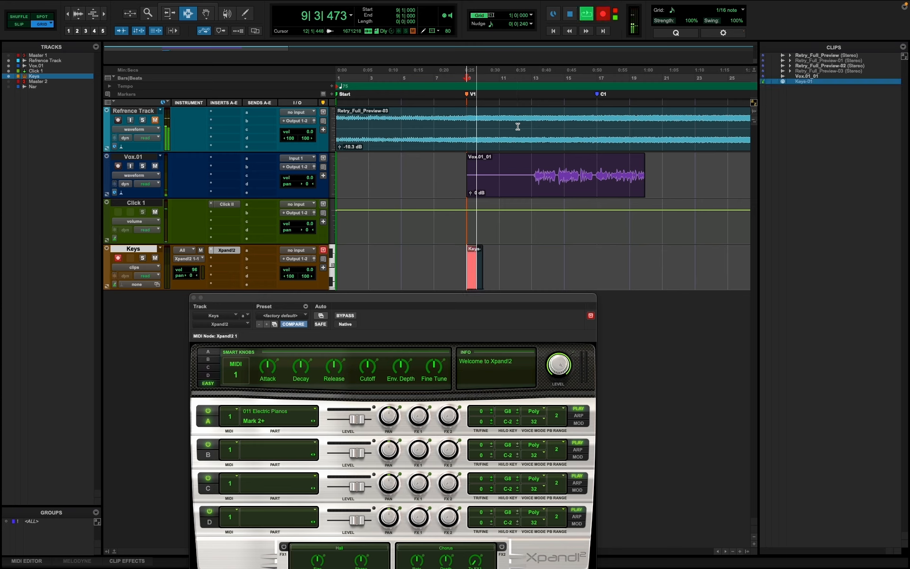
{"action": "left_click", "coordinate": [155, 120]}
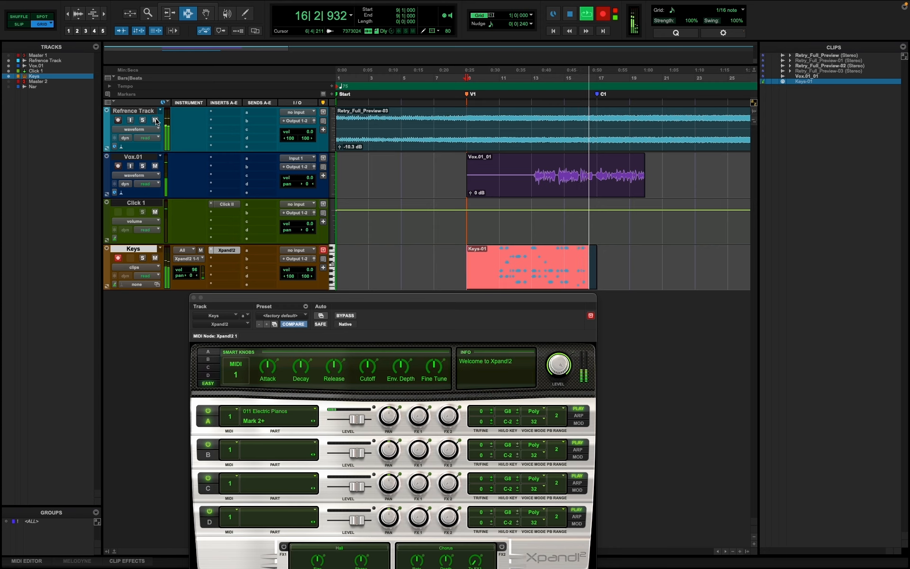
{"action": "key", "text": "space"}
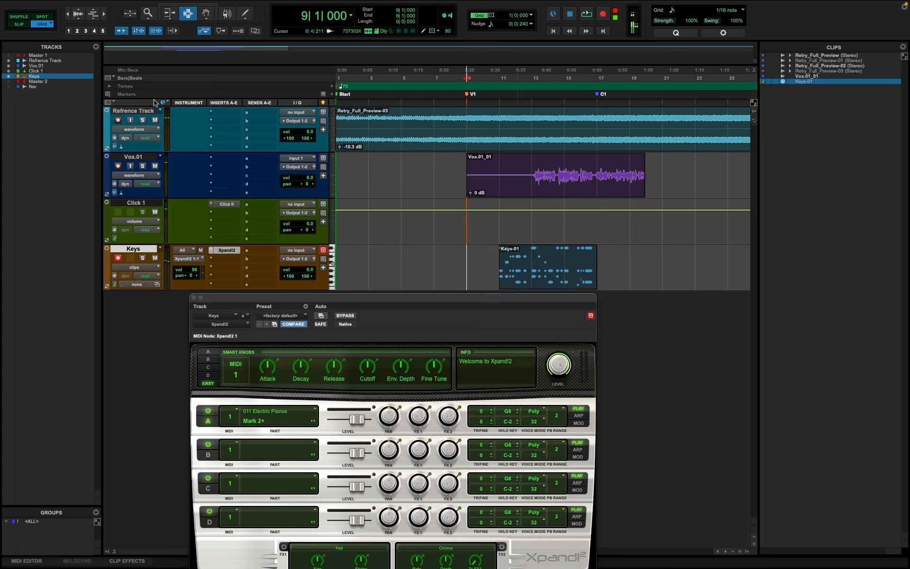
Mute the reference track, play back the Keys recording from bar 11, mute Vox.01 during playback, and stop.
{"action": "left_click", "coordinate": [154, 121]}
{"action": "left_click", "coordinate": [500, 80]}
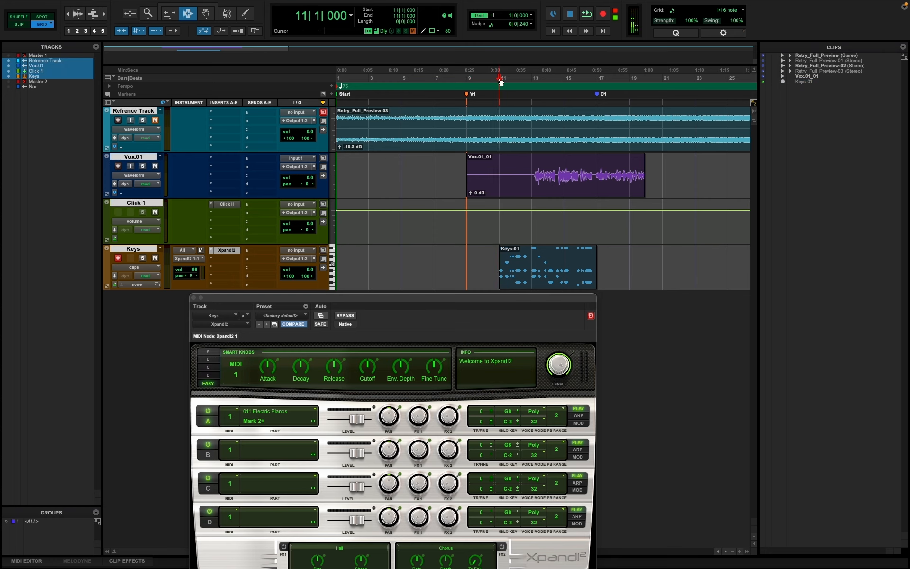
{"action": "key", "text": "space"}
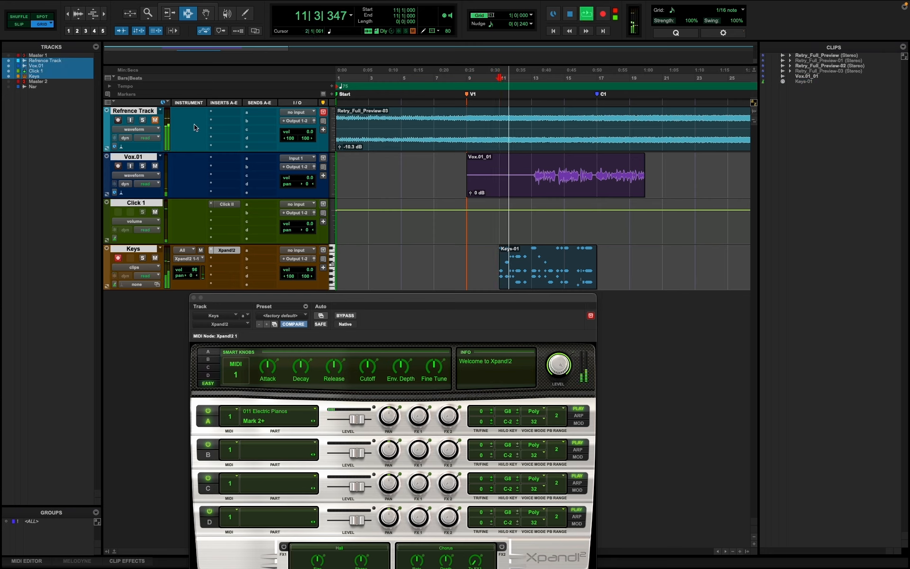
{"action": "left_click", "coordinate": [156, 167]}
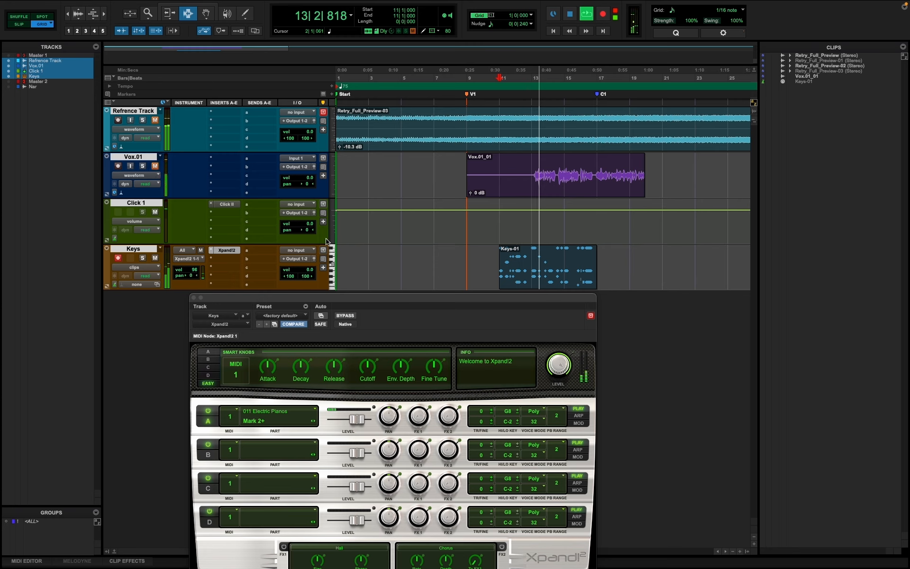
{"action": "key", "text": "space"}
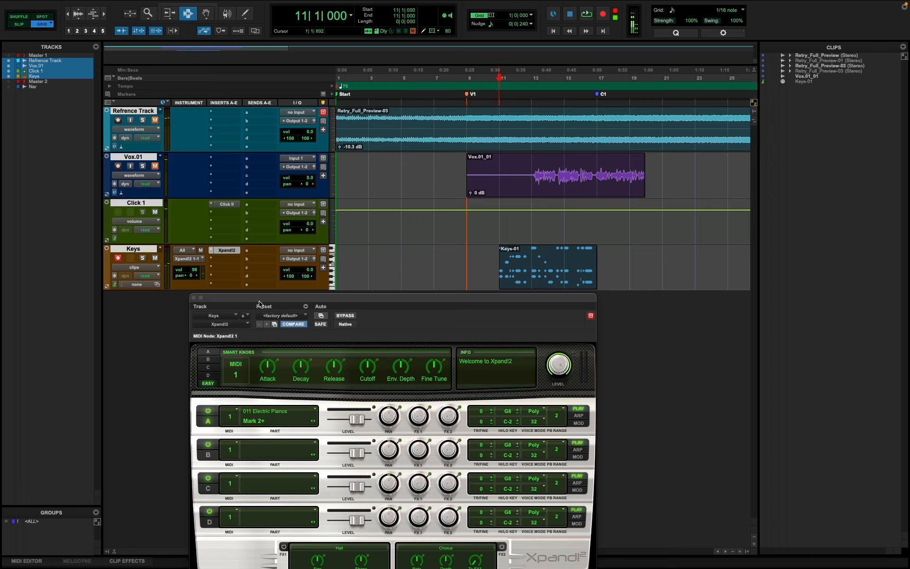
Close the Xpand!2 window, increase the Keys track's height, and zoom in on its recorded MIDI clip.
{"action": "left_click", "coordinate": [194, 298]}
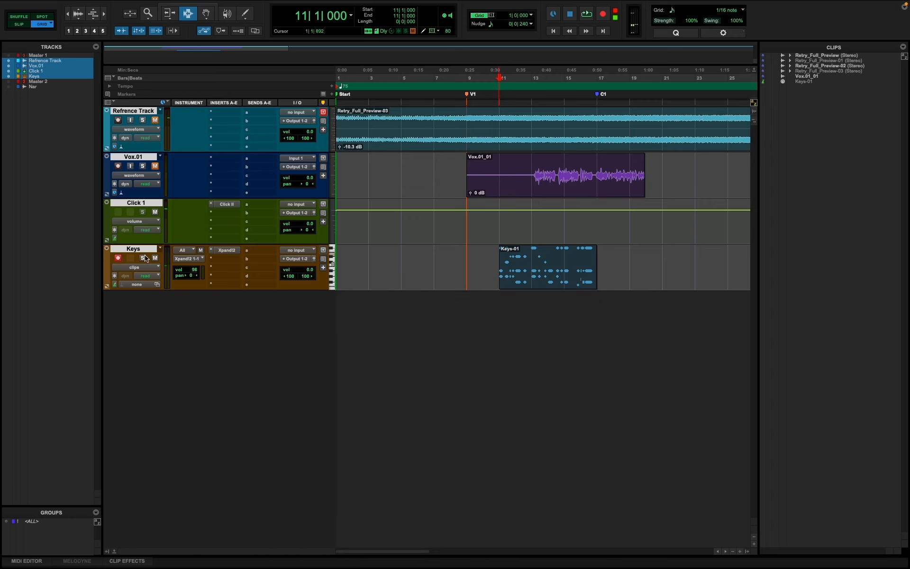
{"action": "left_click_drag", "start_coordinate": [148, 289], "coordinate": [142, 411]}
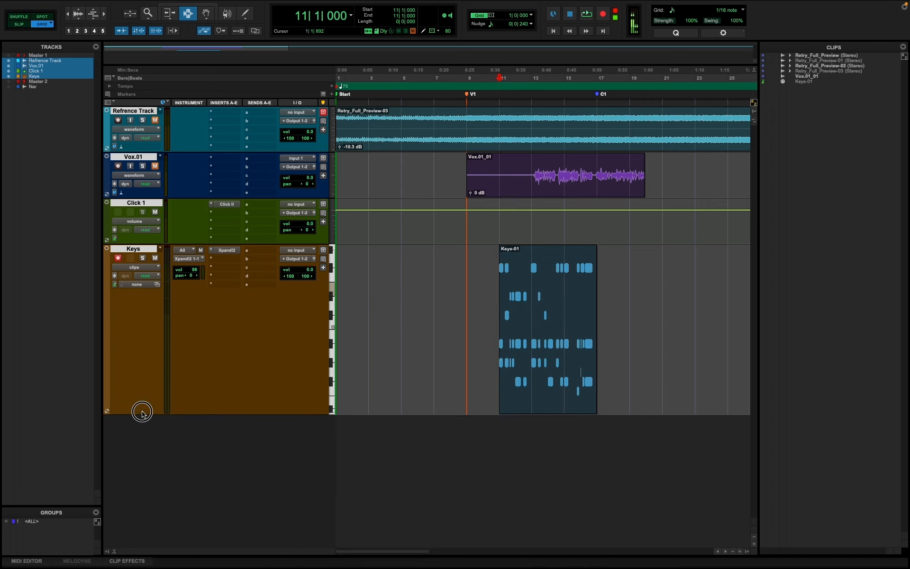
{"action": "left_click", "coordinate": [148, 13]}
{"action": "left_click_drag", "start_coordinate": [636, 308], "coordinate": [454, 306]}
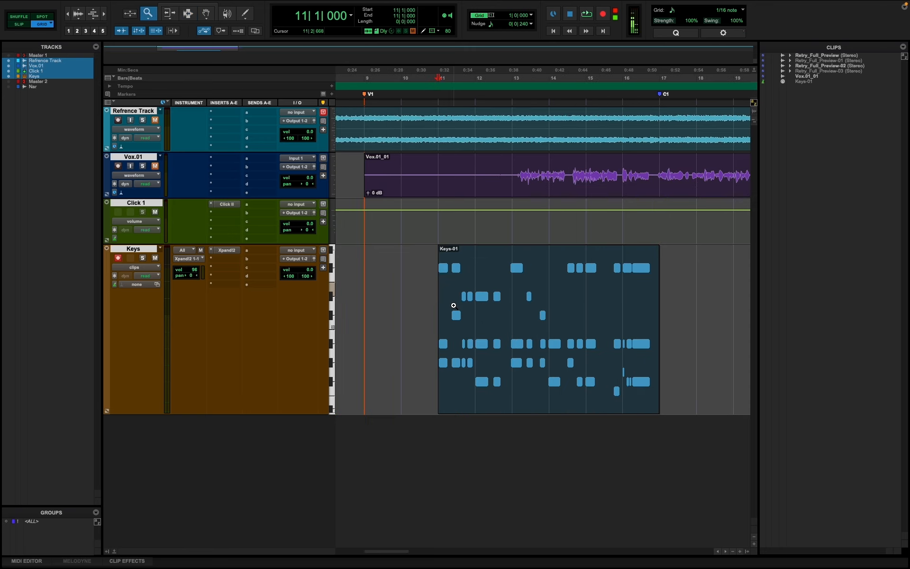
{"action": "left_click_drag", "start_coordinate": [704, 306], "coordinate": [439, 307]}
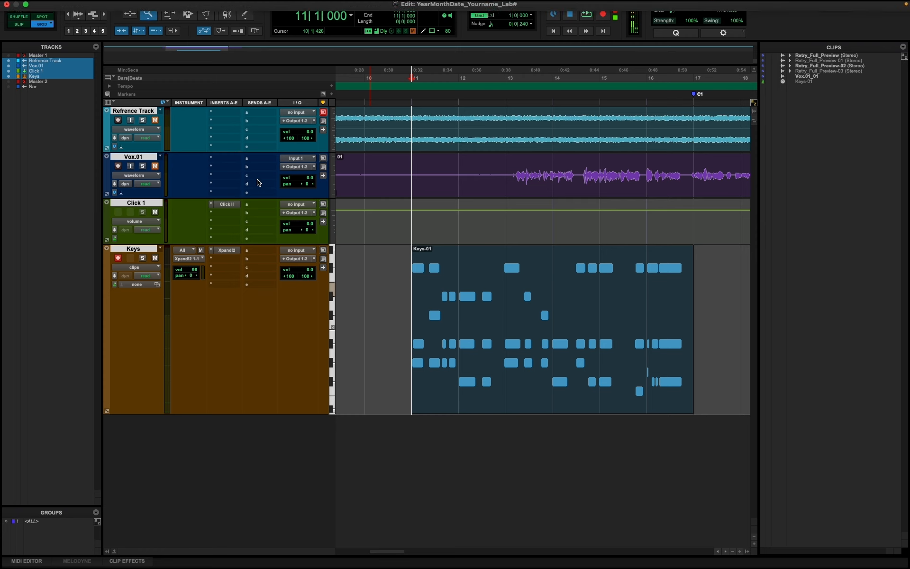
Use the Grabber tool to open the Keys-01 clip in the docked MIDI Editor and enlarge the editor pane.
{"action": "left_click", "coordinate": [205, 13]}
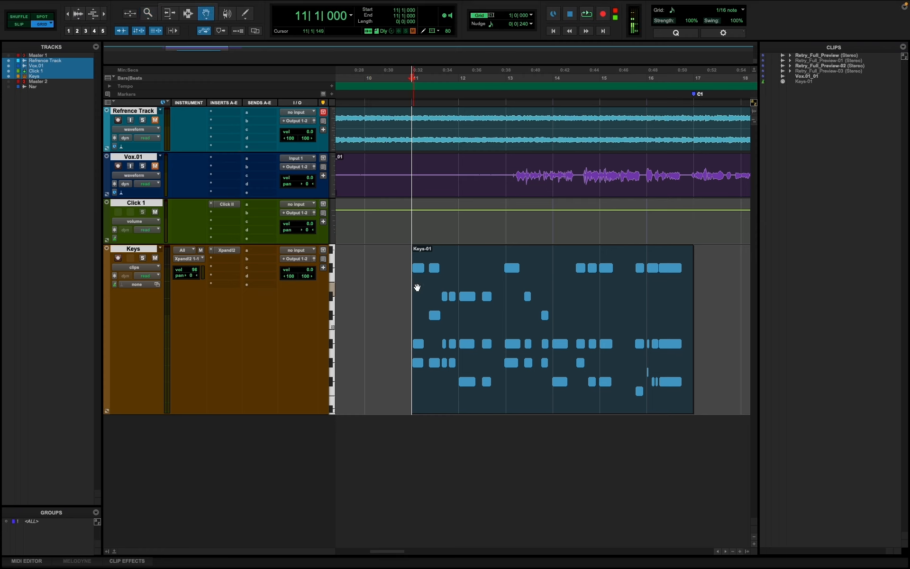
{"action": "left_click", "coordinate": [523, 318]}
{"action": "double_click", "coordinate": [523, 318]}
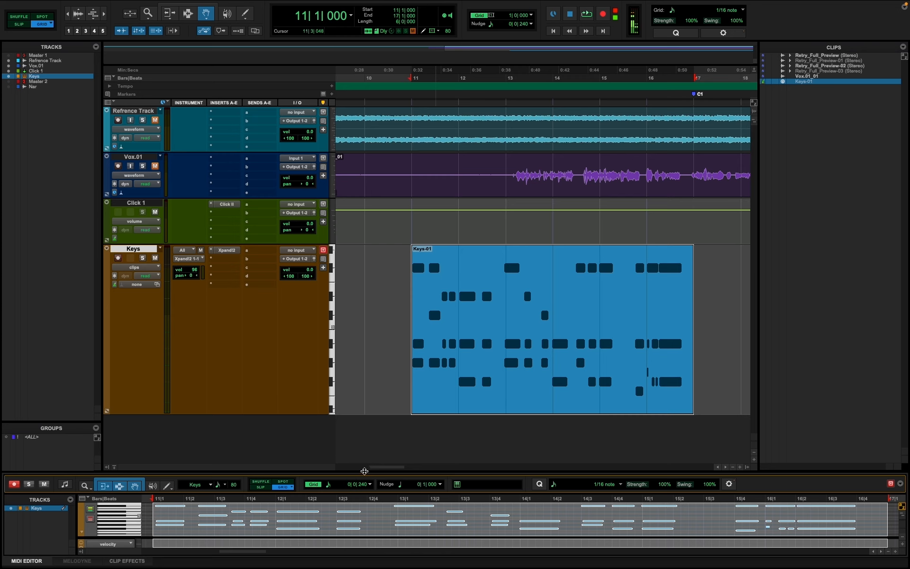
{"action": "left_click_drag", "start_coordinate": [365, 471], "coordinate": [378, 269]}
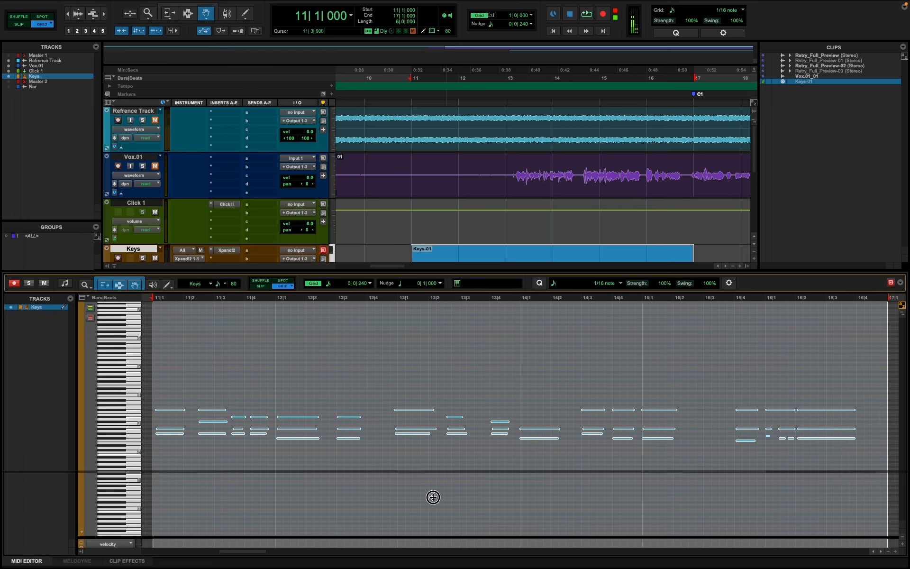
{"action": "left_click_drag", "start_coordinate": [441, 551], "coordinate": [442, 554]}
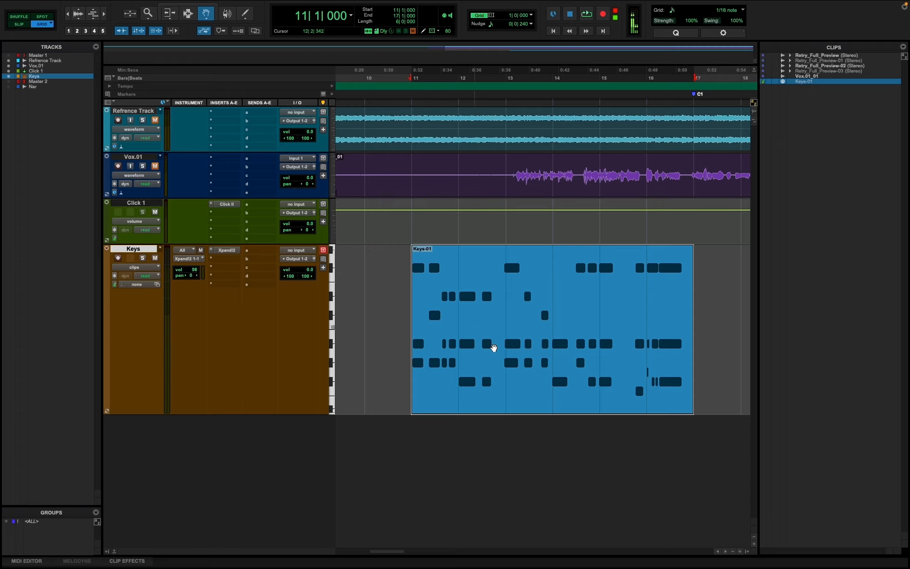
{"action": "double_click", "coordinate": [492, 333]}
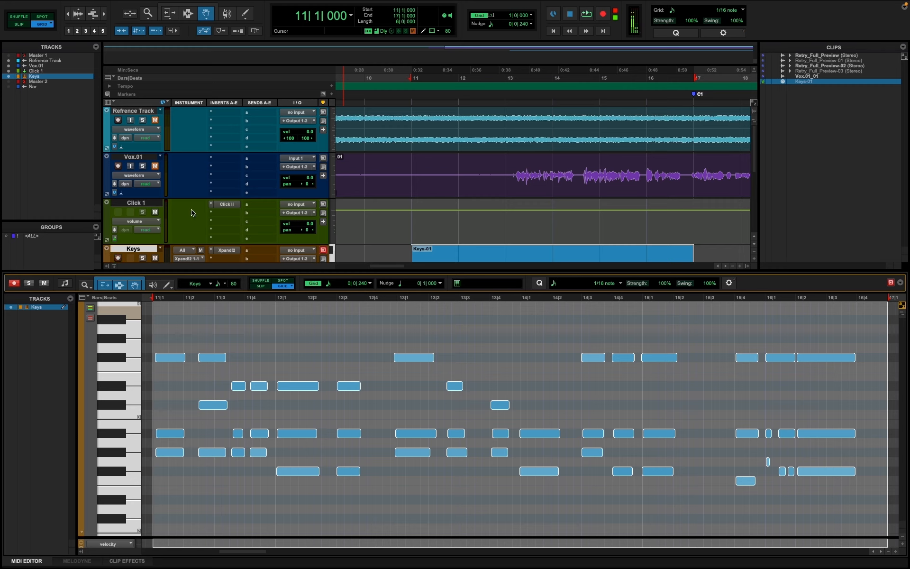
Examine how the first Keys notes at bar 11 line up with the grid in the MIDI Editor.
{"action": "left_click", "coordinate": [190, 14]}
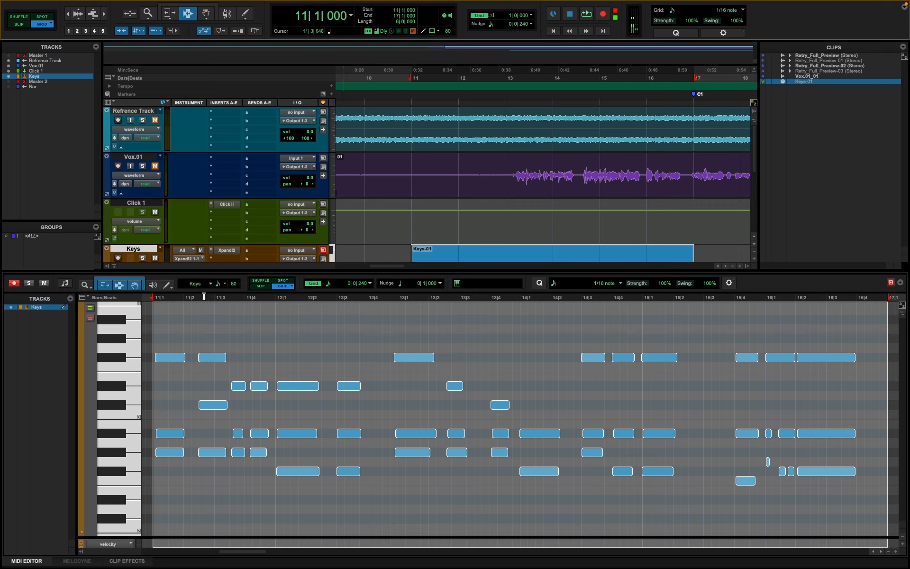
{"action": "left_click", "coordinate": [119, 285]}
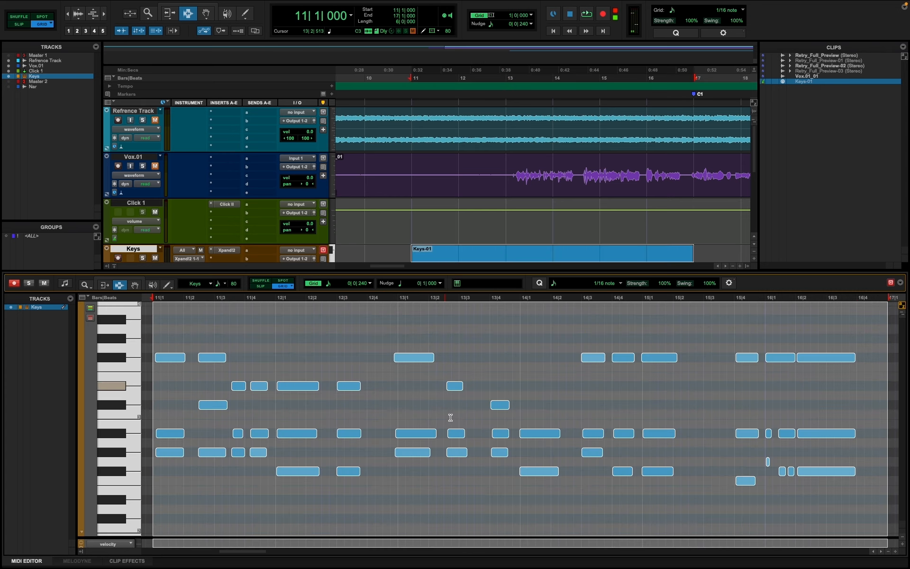
{"action": "left_click", "coordinate": [85, 285]}
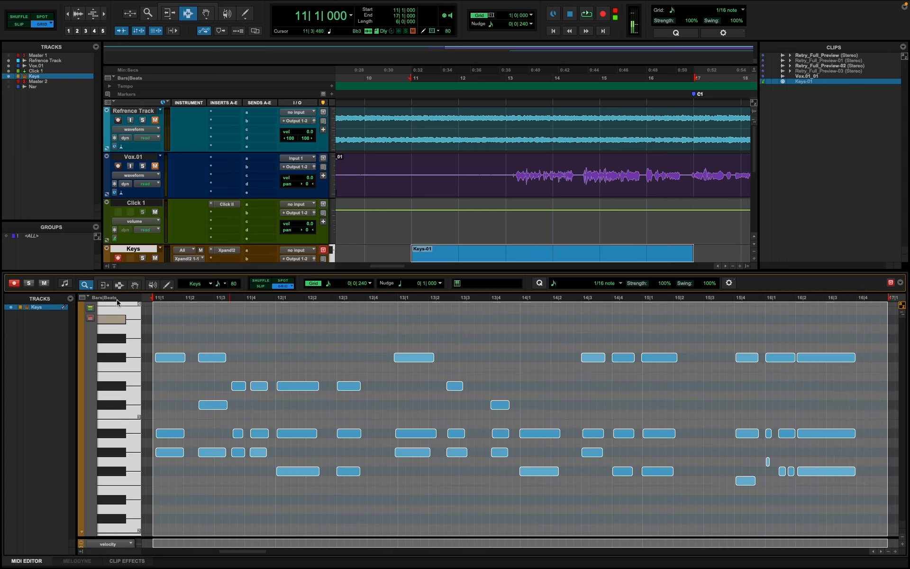
{"action": "left_click", "coordinate": [382, 401], "text": "alt"}
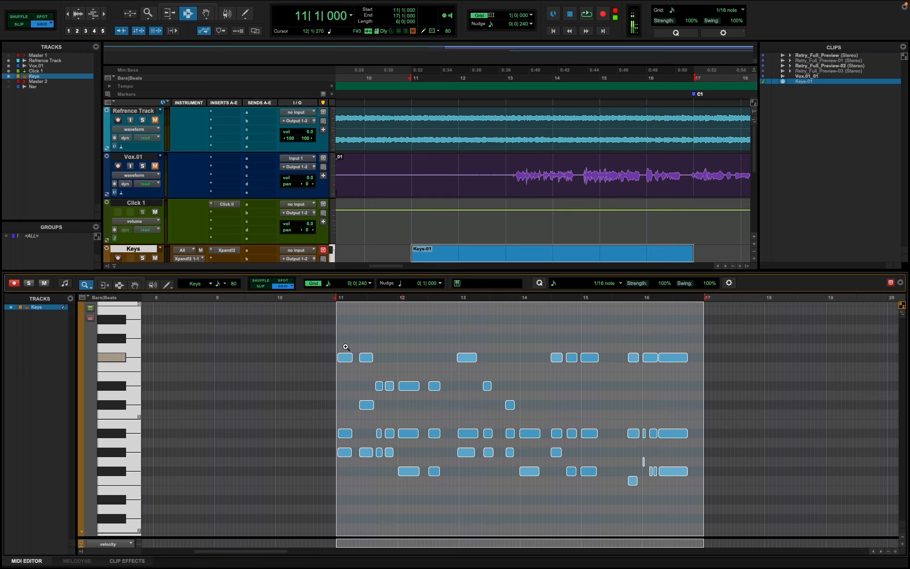
{"action": "left_click_drag", "start_coordinate": [327, 382], "coordinate": [314, 383]}
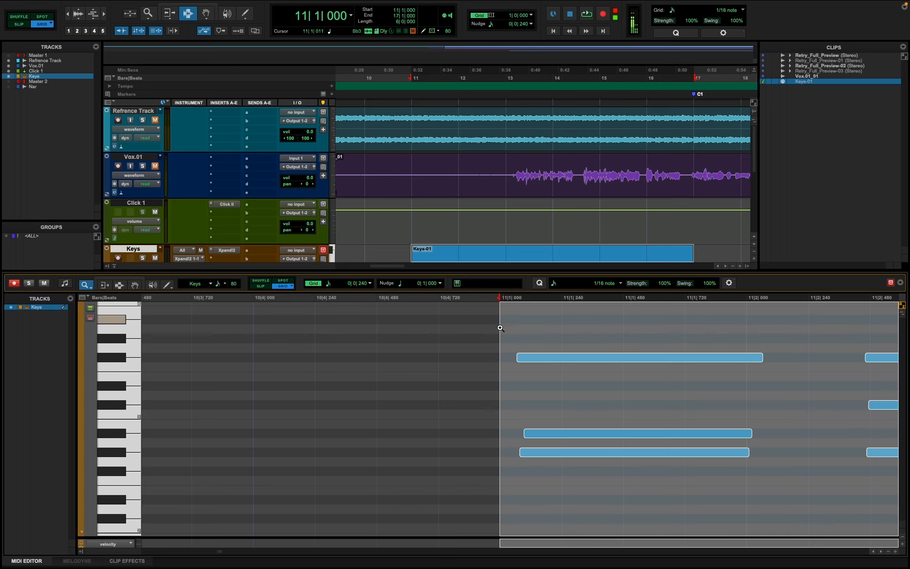
{"action": "left_click", "coordinate": [533, 392], "text": "alt"}
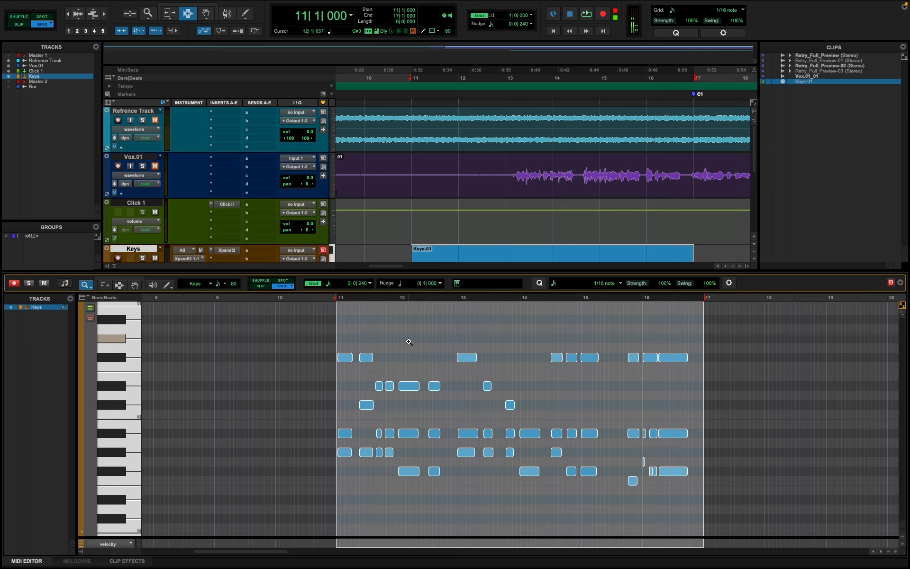
Open the Event Operations window beside the MIDI notes, collapse Transpose, and expand the Quantize settings.
{"action": "mouse_move", "coordinate": [81, 4]}
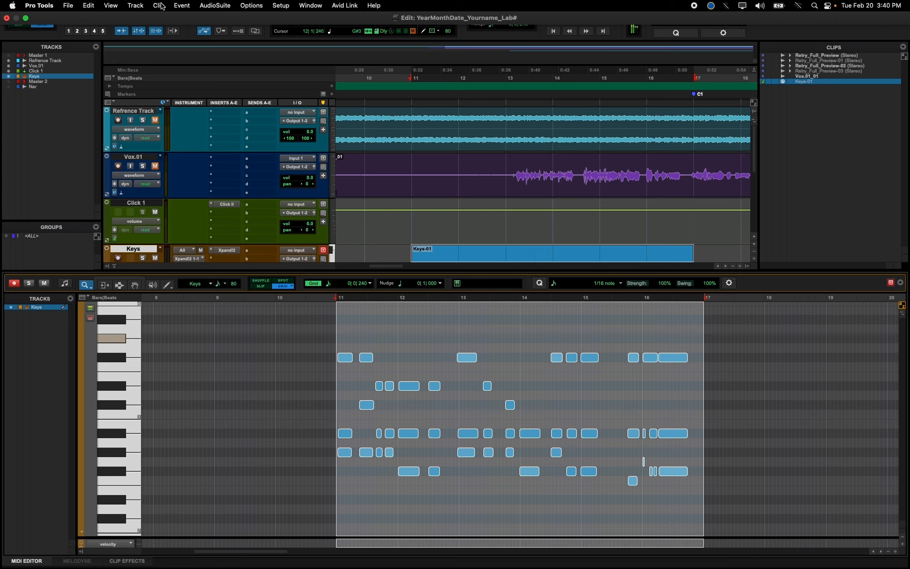
{"action": "left_click", "coordinate": [181, 6]}
{"action": "mouse_move", "coordinate": [202, 44]}
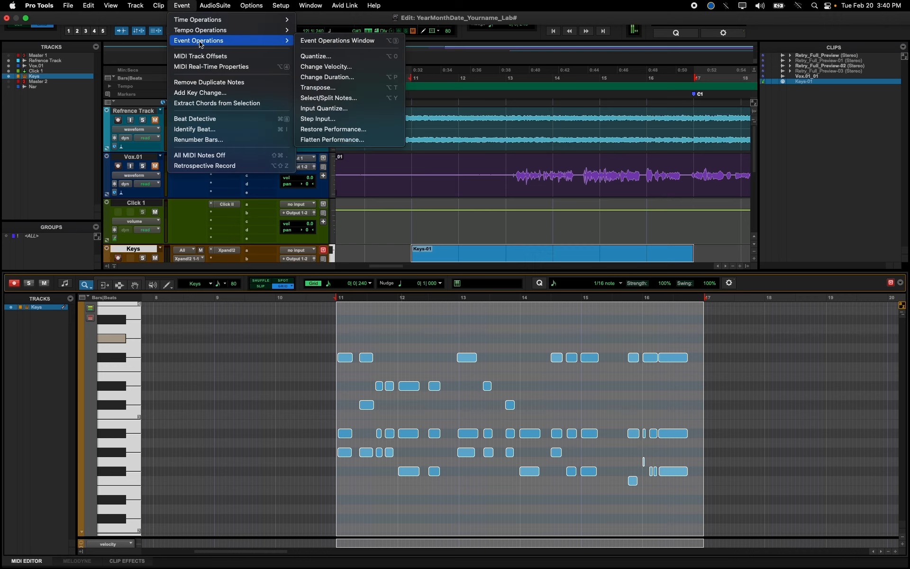
{"action": "left_click", "coordinate": [351, 42]}
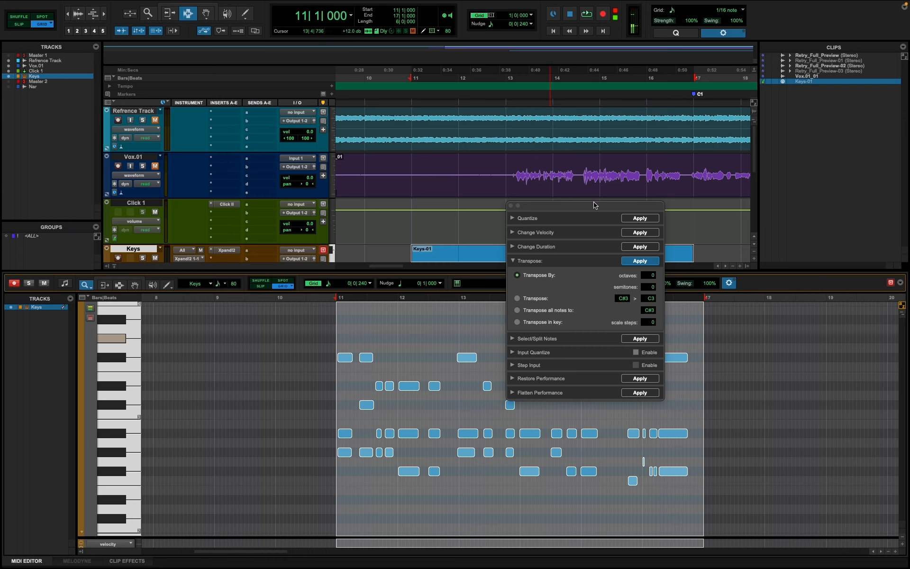
{"action": "left_click_drag", "start_coordinate": [597, 207], "coordinate": [246, 145]}
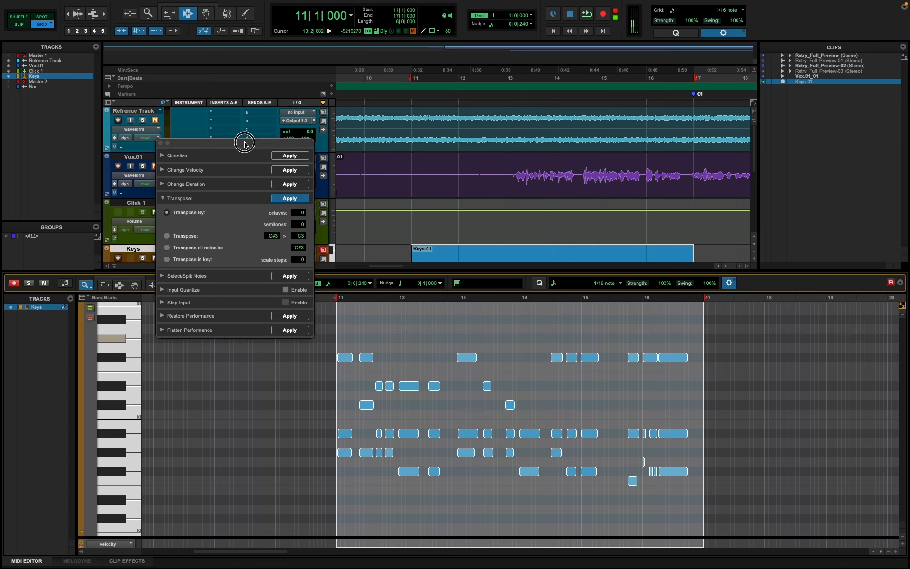
{"action": "left_click", "coordinate": [162, 198]}
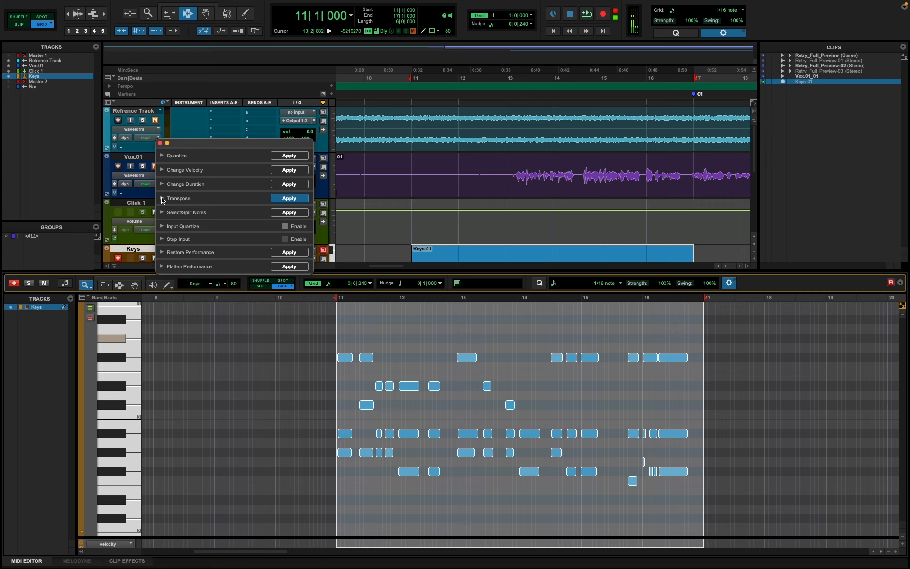
{"action": "left_click", "coordinate": [162, 156]}
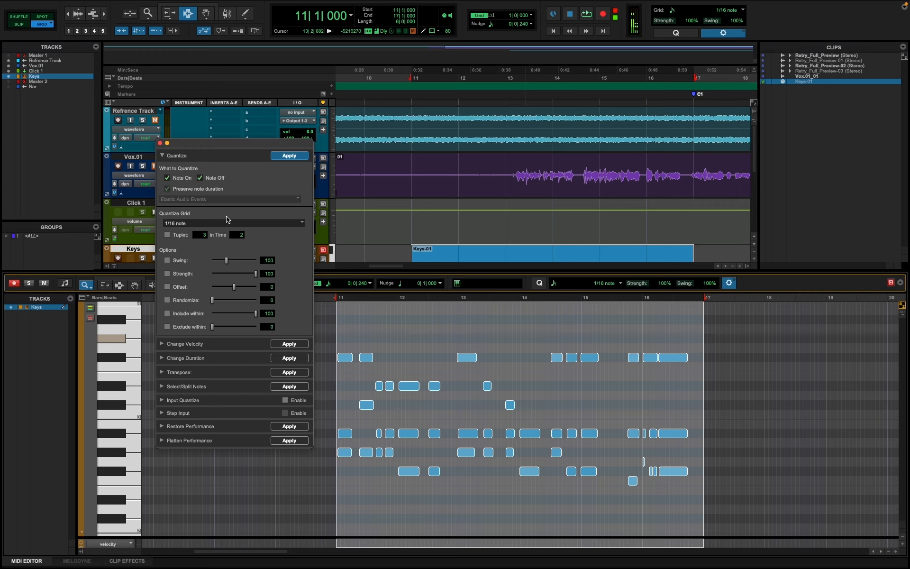
Try quantizing the selected notes to the 1/16-note grid, inspect the first notes at bar 11, and undo the quantize.
{"action": "left_click", "coordinate": [281, 156]}
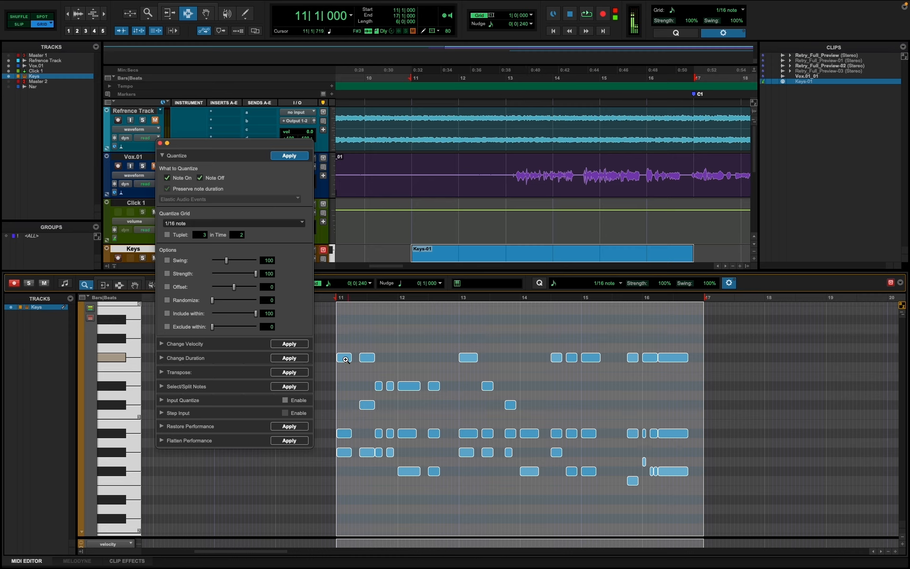
{"action": "left_click_drag", "start_coordinate": [352, 360], "coordinate": [329, 360]}
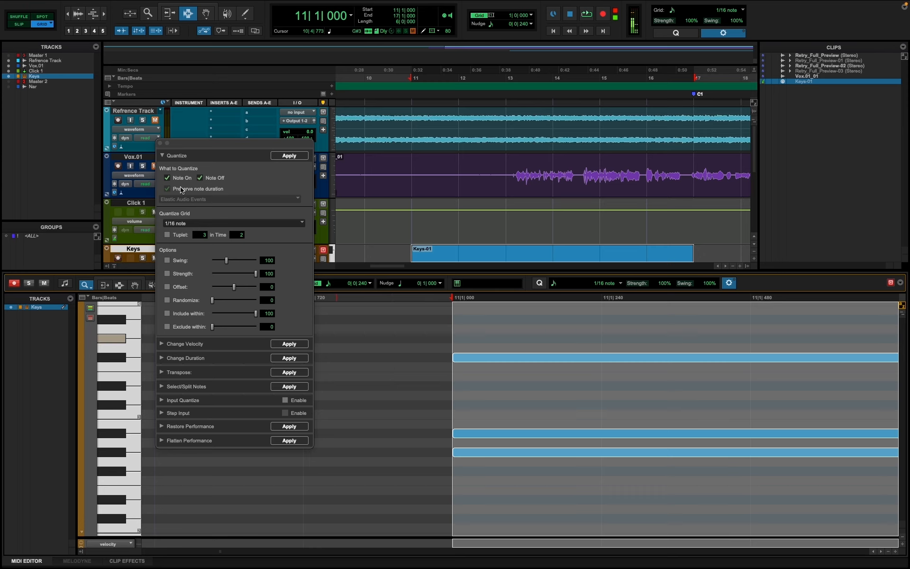
{"action": "left_click_drag", "start_coordinate": [194, 144], "coordinate": [175, 142]}
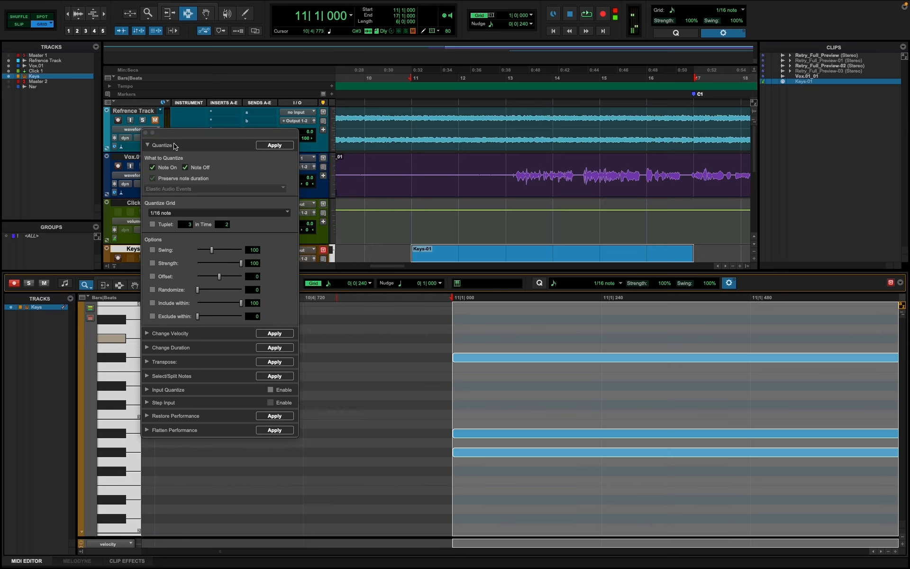
{"action": "key", "text": "super+z"}
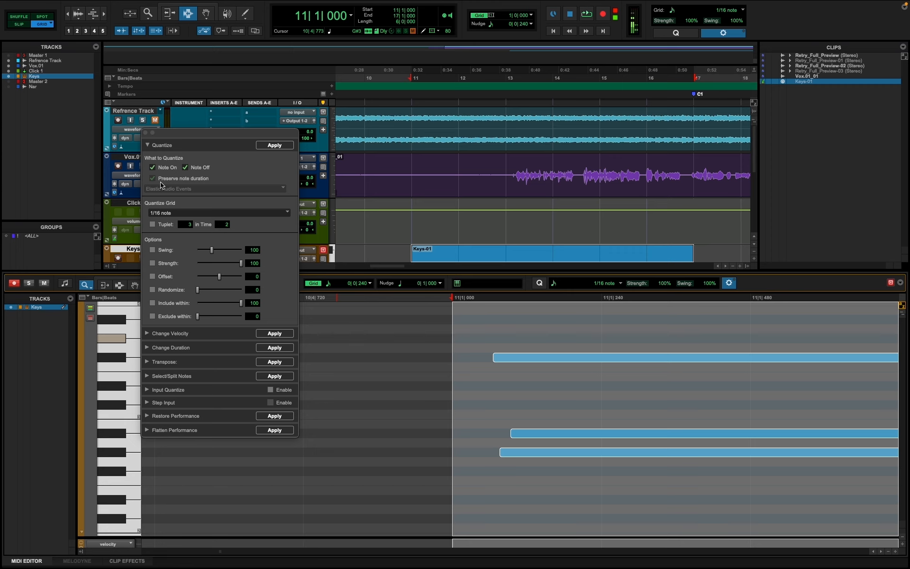
Play back the unquantized part, quantize all its notes to the 1/16-note grid during playback, stop, and close the Event Operations window.
{"action": "key", "text": "space"}
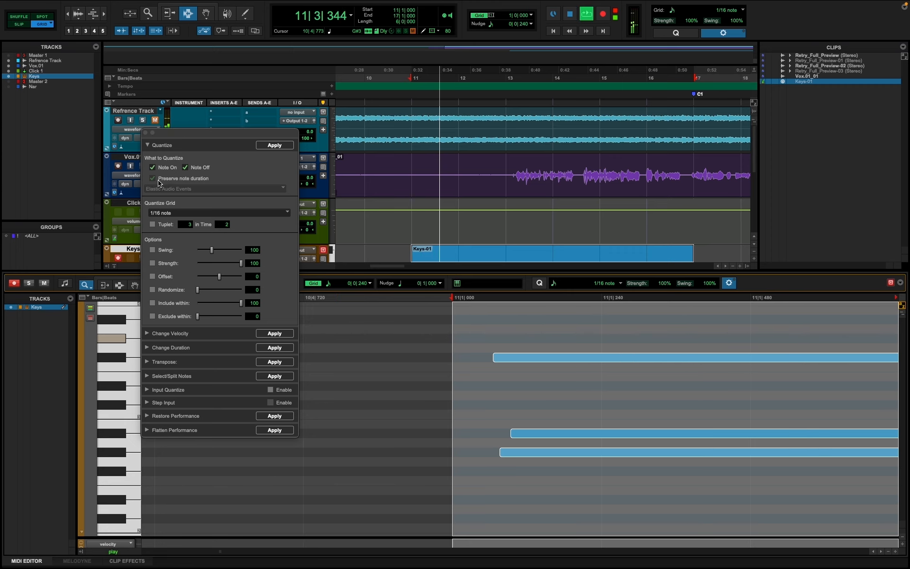
{"action": "scroll", "coordinate": [503, 404], "scroll_direction": "down", "scroll_amount": 5}
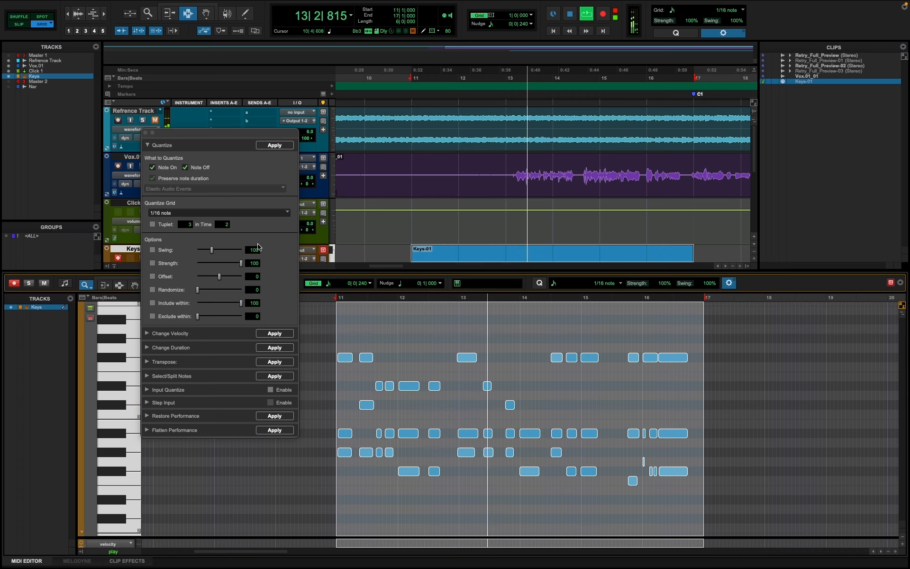
{"action": "left_click", "coordinate": [273, 145]}
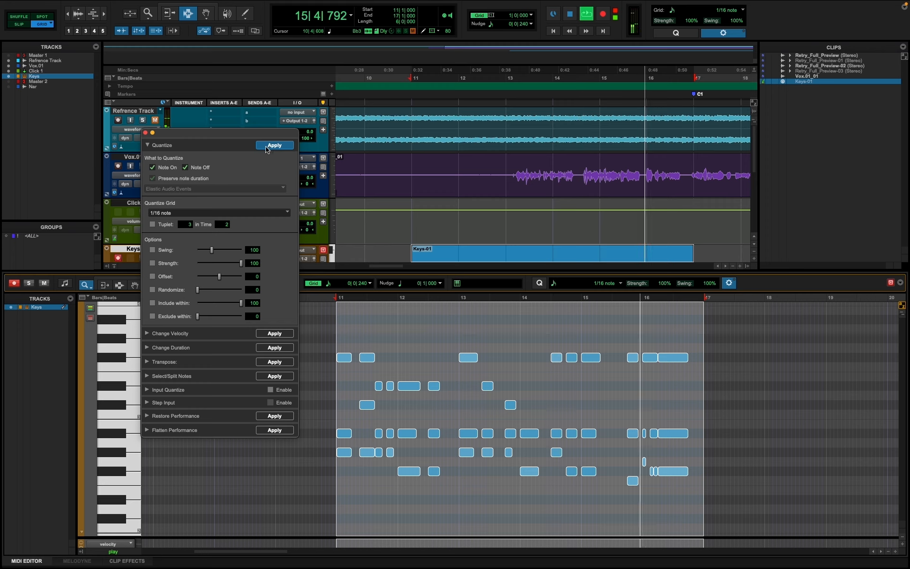
{"action": "key", "text": "space"}
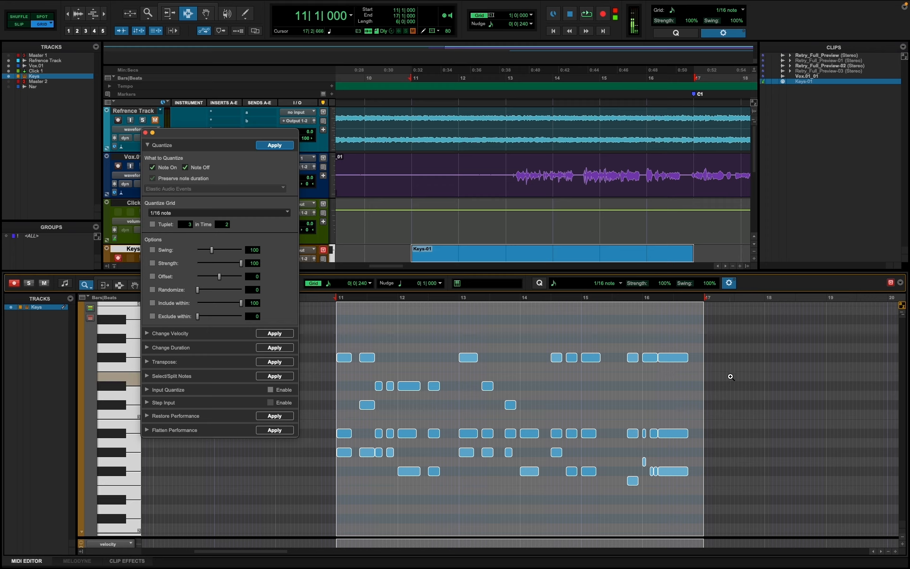
{"action": "left_click", "coordinate": [766, 286]}
{"action": "left_click", "coordinate": [146, 133]}
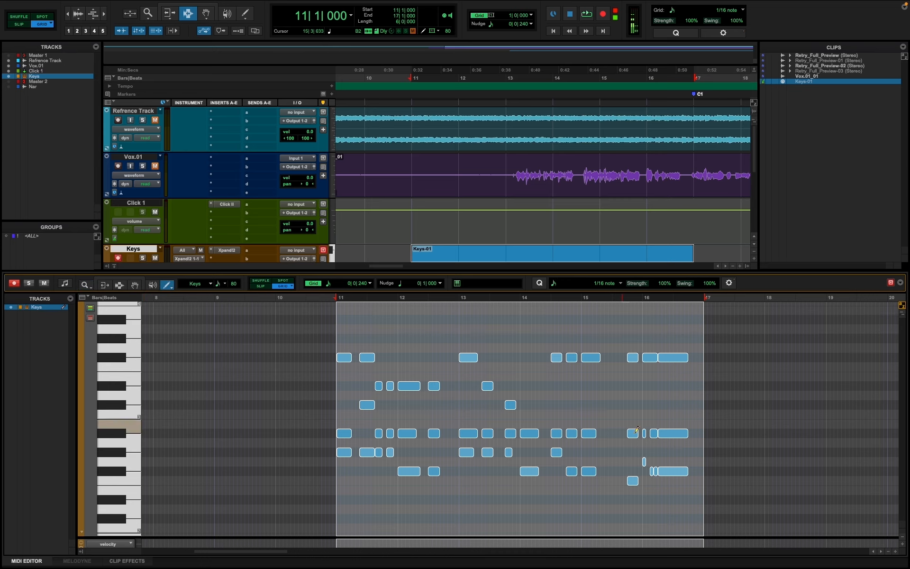
With the Pencil tool, create an empty clip at bar 17 and delete the stray short note at the start of bar 16.
{"action": "left_click", "coordinate": [737, 424]}
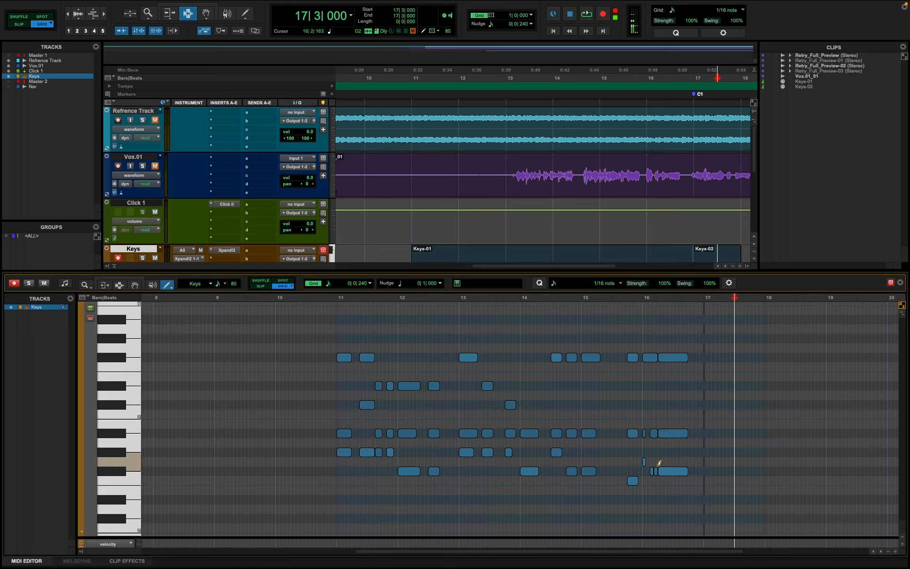
{"action": "left_click", "coordinate": [645, 463]}
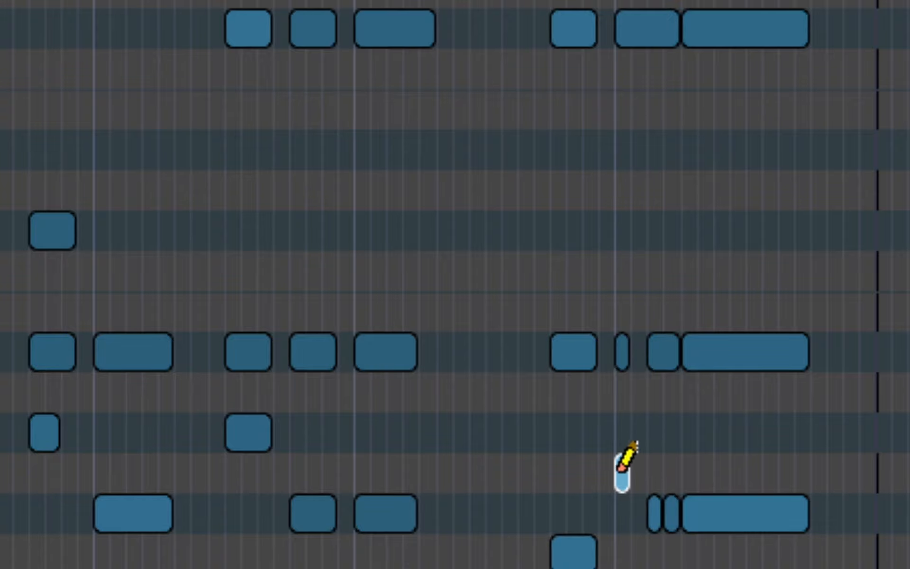
{"action": "right_click", "coordinate": [620, 468]}
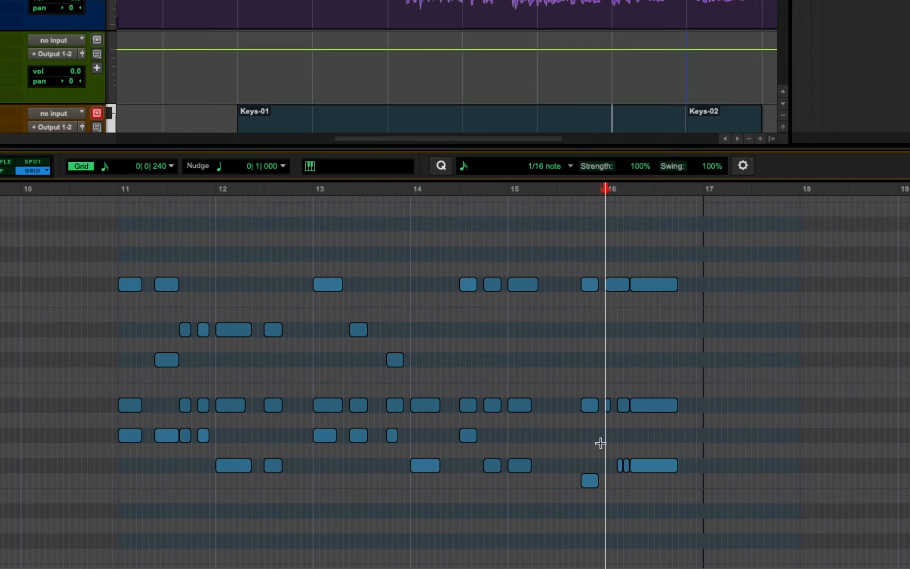
Play back the edited Keys notes from bar 15 and stop.
{"action": "left_click", "coordinate": [507, 189]}
{"action": "key", "text": "space"}
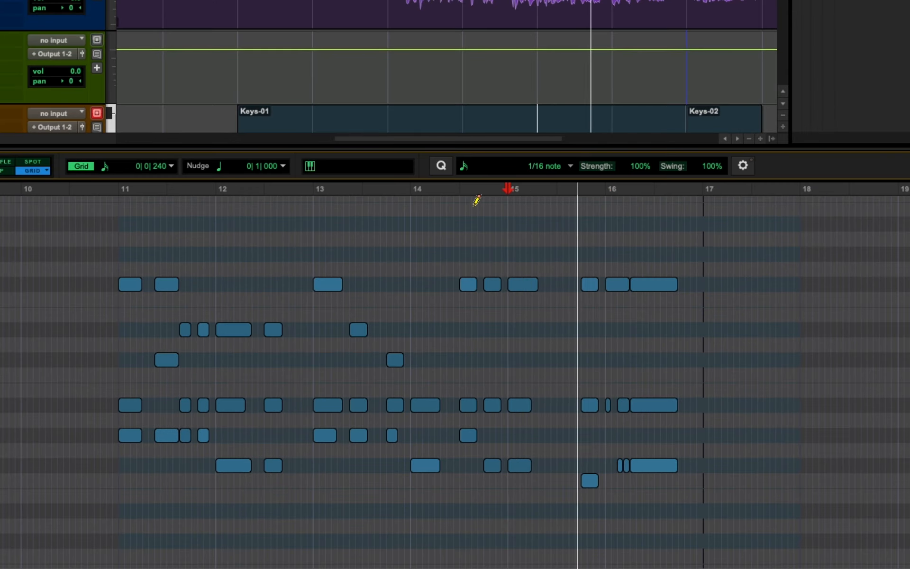
{"action": "key", "text": "space"}
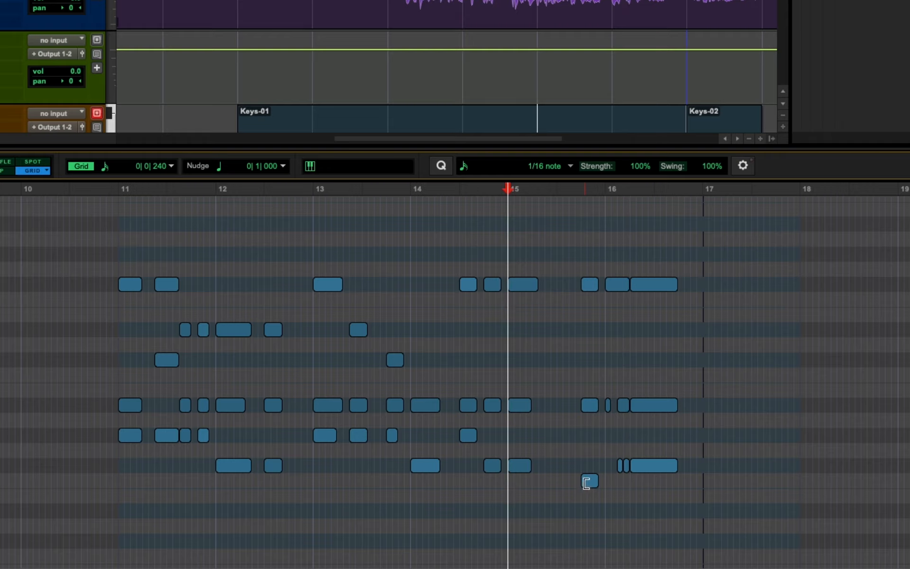
Play the Keys part from bar 11 with the reference track unmuted, lower the reference track's volume to -11.2 dB, and stop.
{"action": "scroll", "coordinate": [504, 475], "scroll_direction": "left", "scroll_amount": 10}
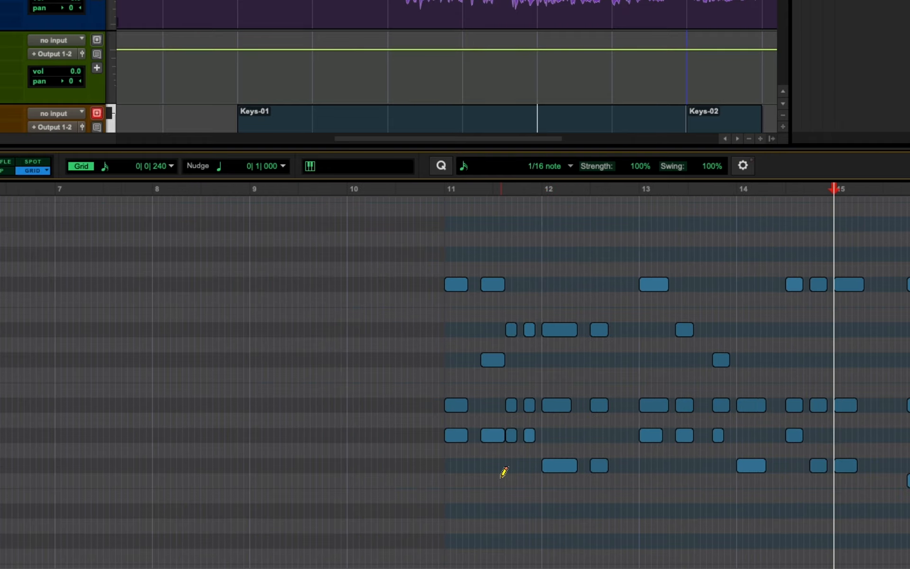
{"action": "scroll", "coordinate": [504, 472], "scroll_direction": "left", "scroll_amount": 3}
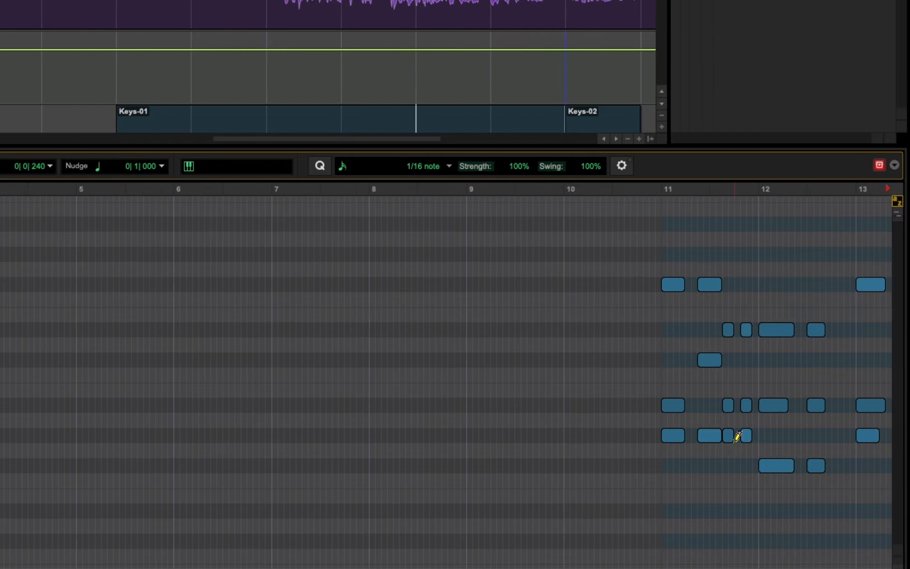
{"action": "scroll", "coordinate": [708, 421], "scroll_direction": "right", "scroll_amount": 6}
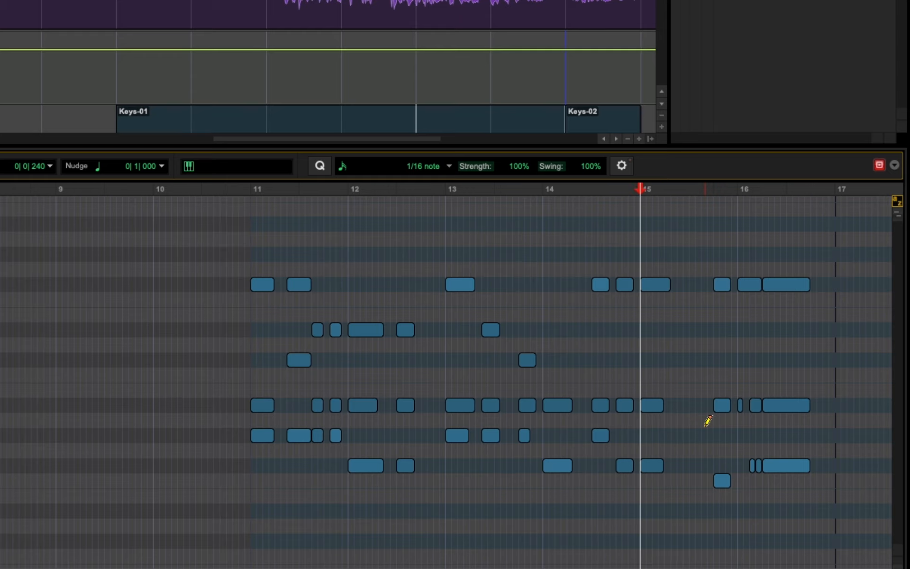
{"action": "scroll", "coordinate": [708, 421], "scroll_direction": "right", "scroll_amount": 1}
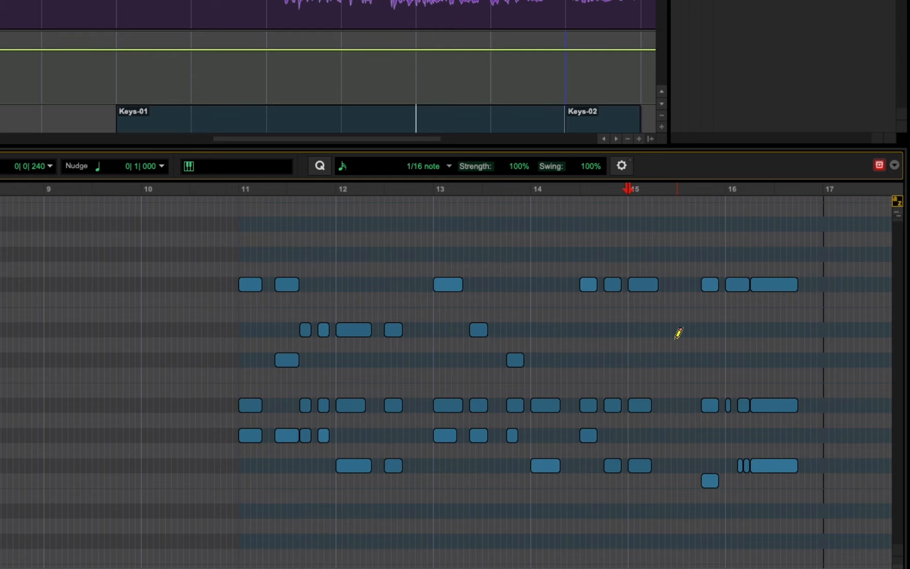
{"action": "left_click", "coordinate": [239, 190]}
{"action": "key", "text": "space"}
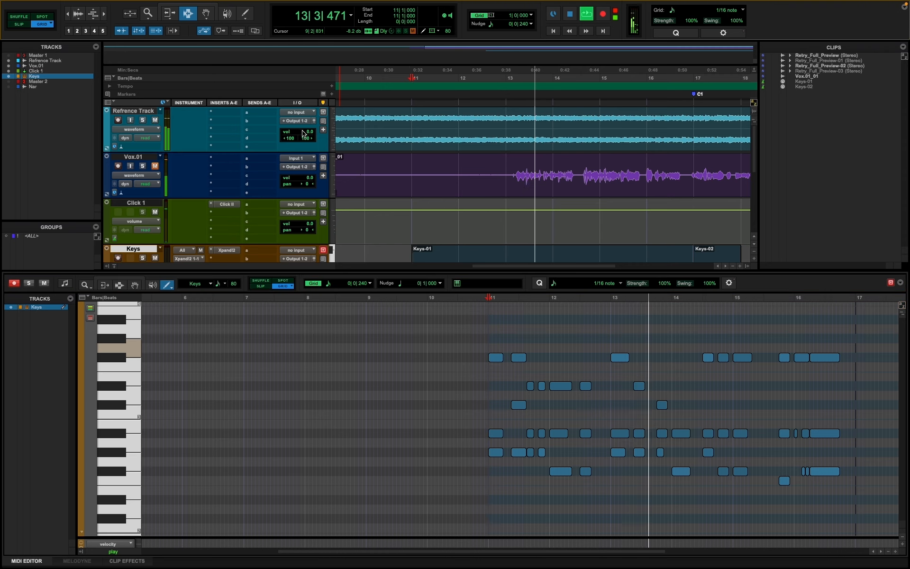
{"action": "left_click_drag", "start_coordinate": [309, 131], "coordinate": [309, 141]}
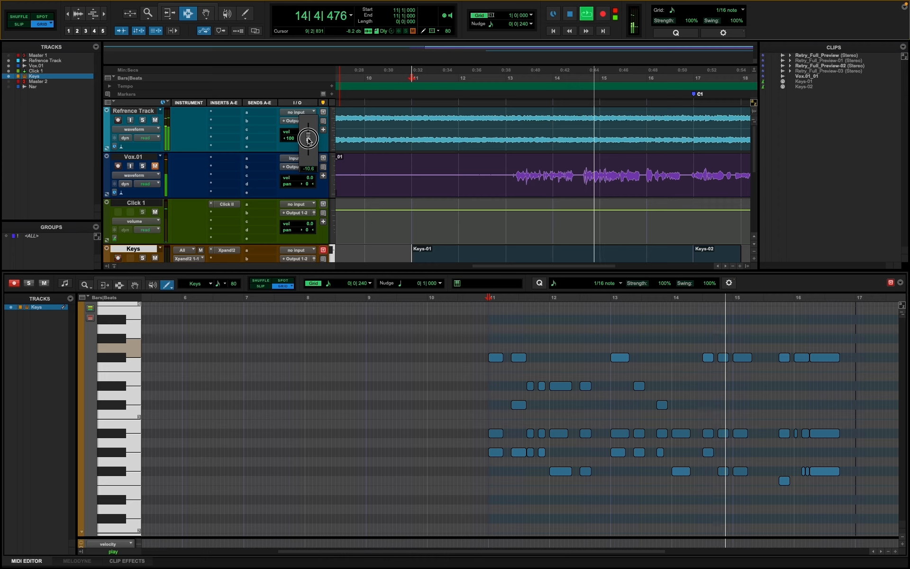
{"action": "left_click_drag", "start_coordinate": [308, 140], "coordinate": [308, 141]}
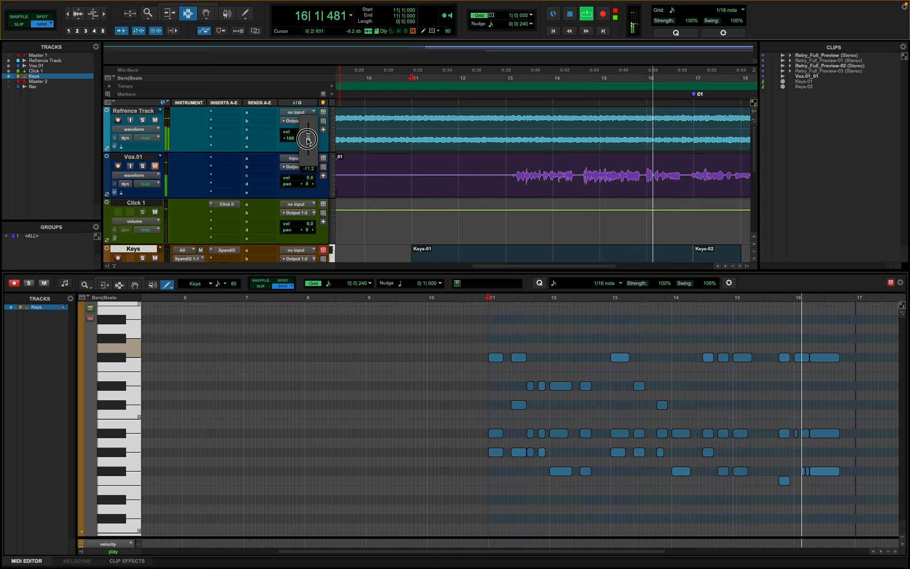
{"action": "left_click_drag", "start_coordinate": [308, 141], "coordinate": [308, 141]}
{"action": "key", "text": "space"}
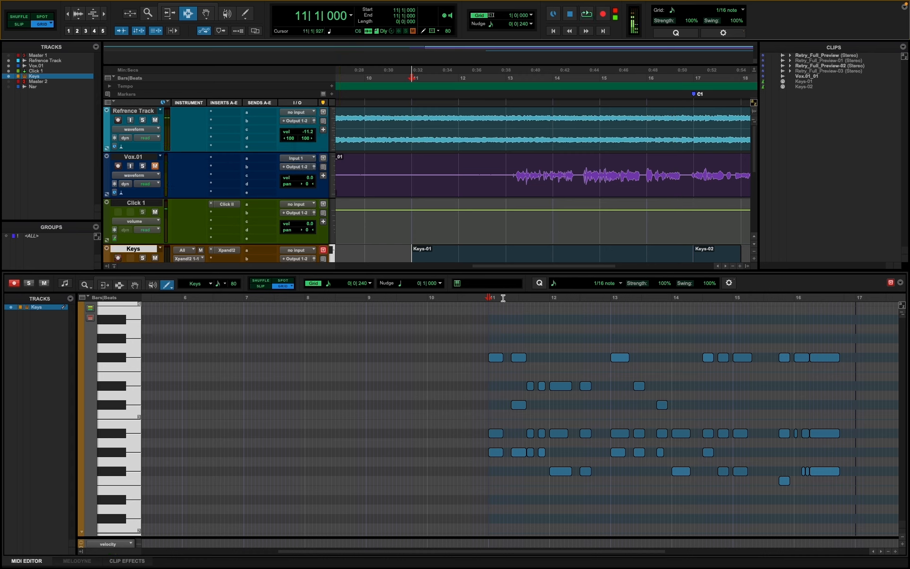
Play the Keys part with the reference track from bar 11 and stop.
{"action": "key", "text": "space"}
{"action": "key", "text": "space"}
{"action": "key", "text": "space"}
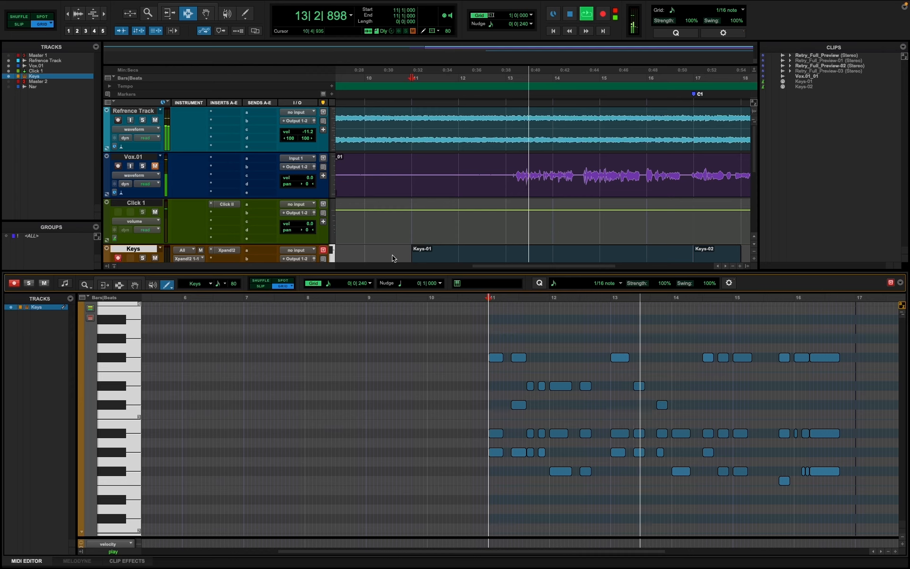
{"action": "key", "text": "space"}
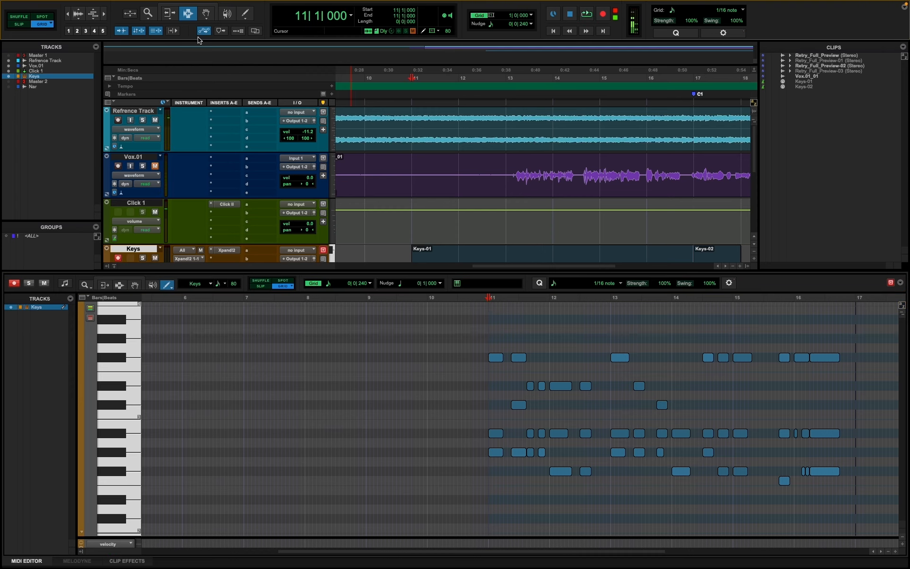
Select all Keys notes from bar 11 to bar 17 and open the Change Velocity section of the Event Operations window.
{"action": "left_click", "coordinate": [119, 286]}
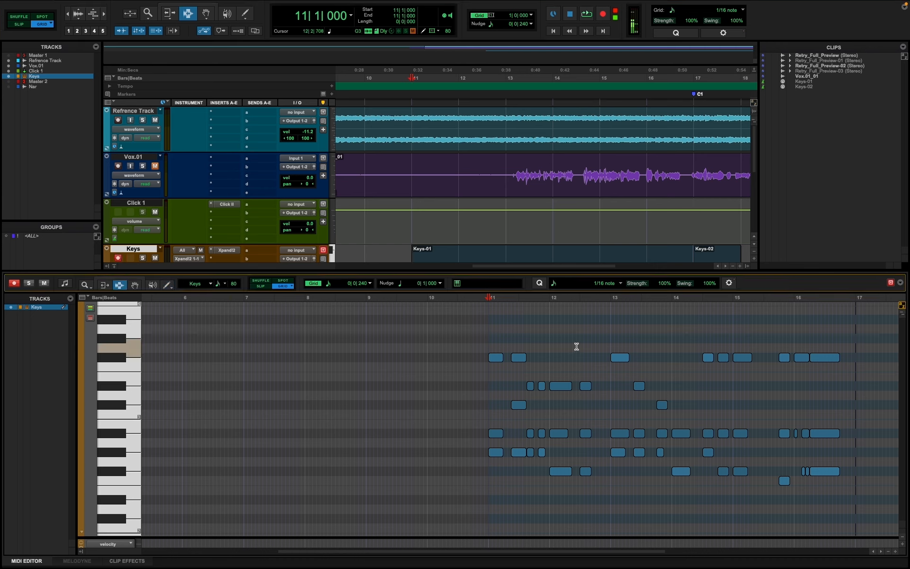
{"action": "mouse_move", "coordinate": [489, 358]}
{"action": "left_mouse_down"}
{"action": "mouse_move", "coordinate": [868, 400]}
{"action": "mouse_move", "coordinate": [856, 408]}
{"action": "left_mouse_up"}
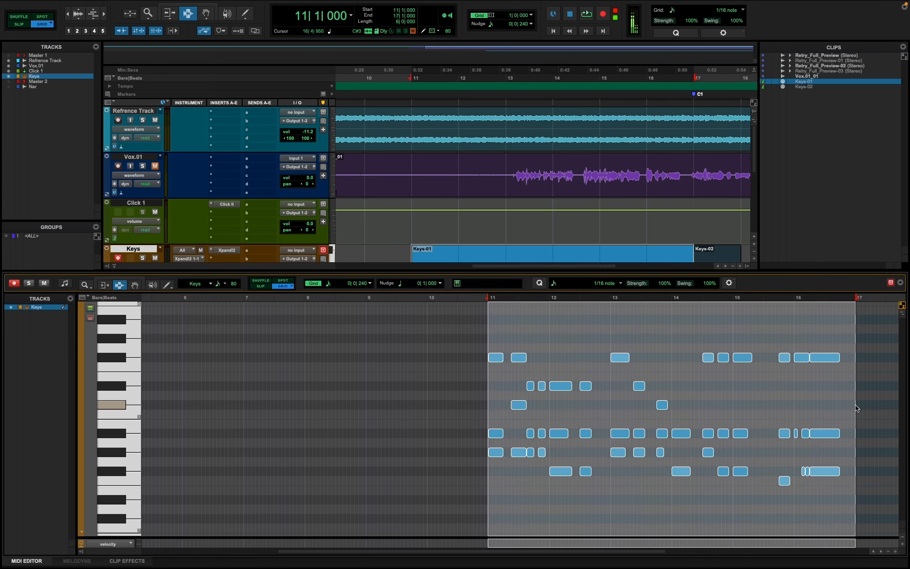
{"action": "key", "text": "alt+0"}
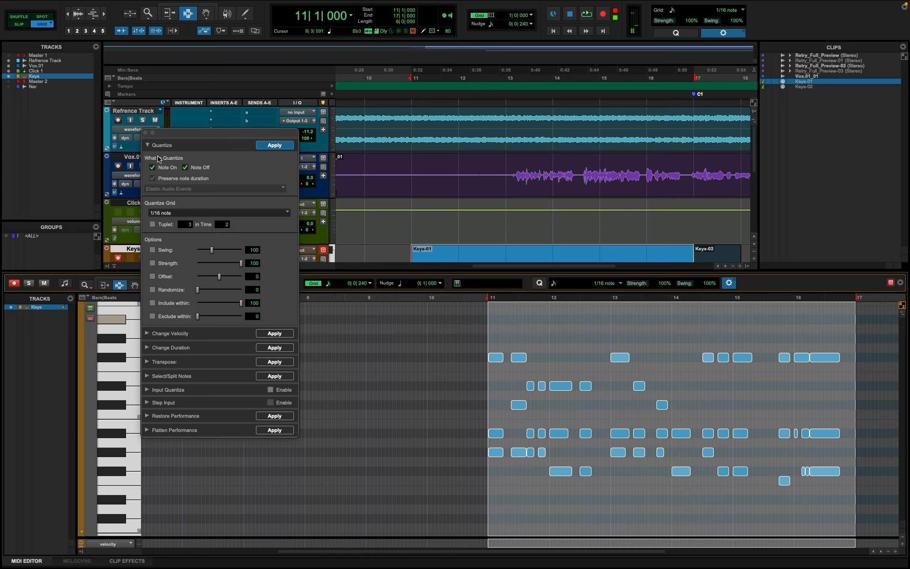
{"action": "left_click", "coordinate": [148, 146]}
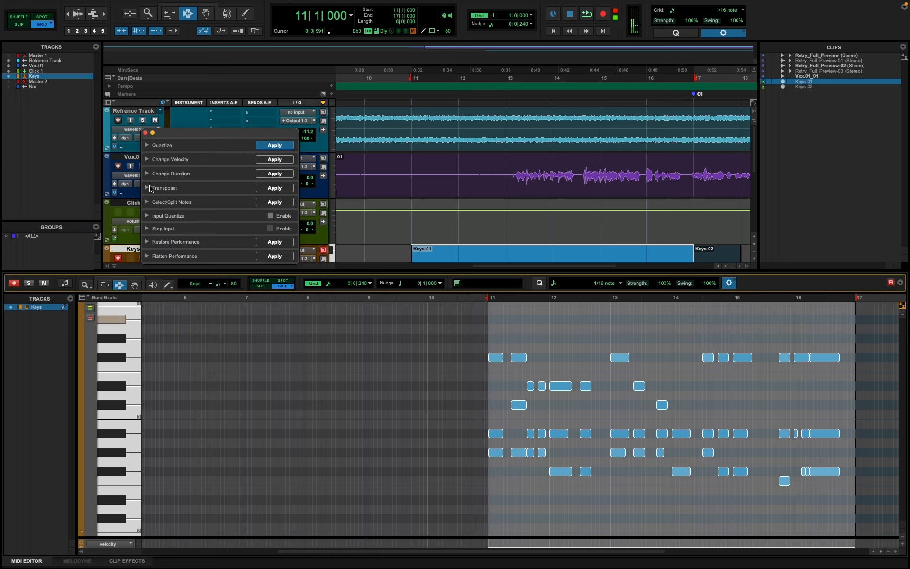
{"action": "left_click", "coordinate": [148, 160]}
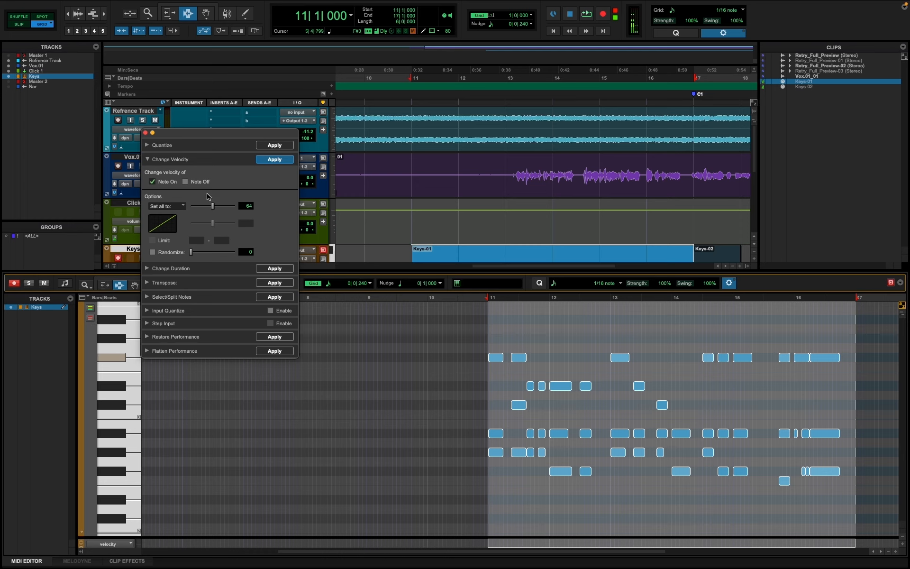
{"action": "left_click_drag", "start_coordinate": [192, 138], "coordinate": [230, 216]}
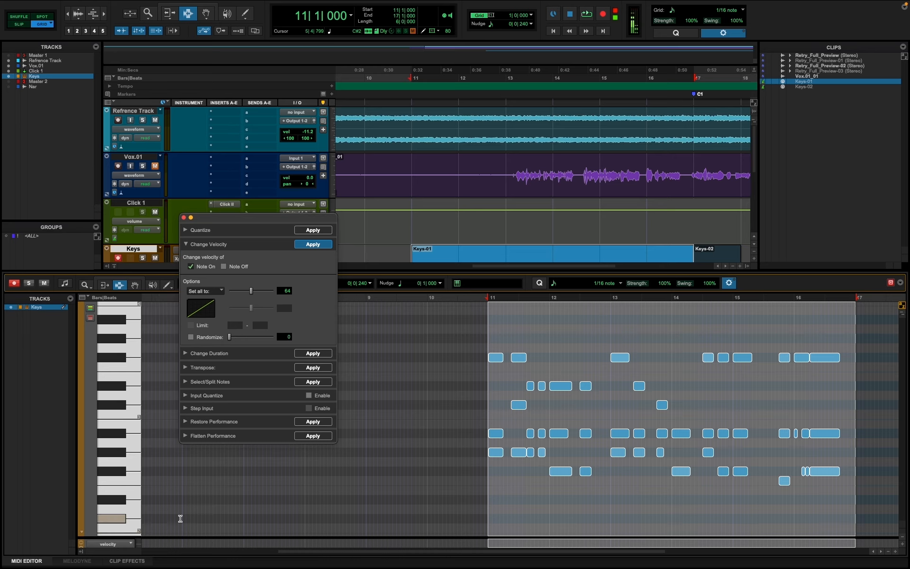
Enlarge the velocity lane, set all selected notes' velocities to 64, and play back the part briefly.
{"action": "left_click_drag", "start_coordinate": [244, 537], "coordinate": [239, 465]}
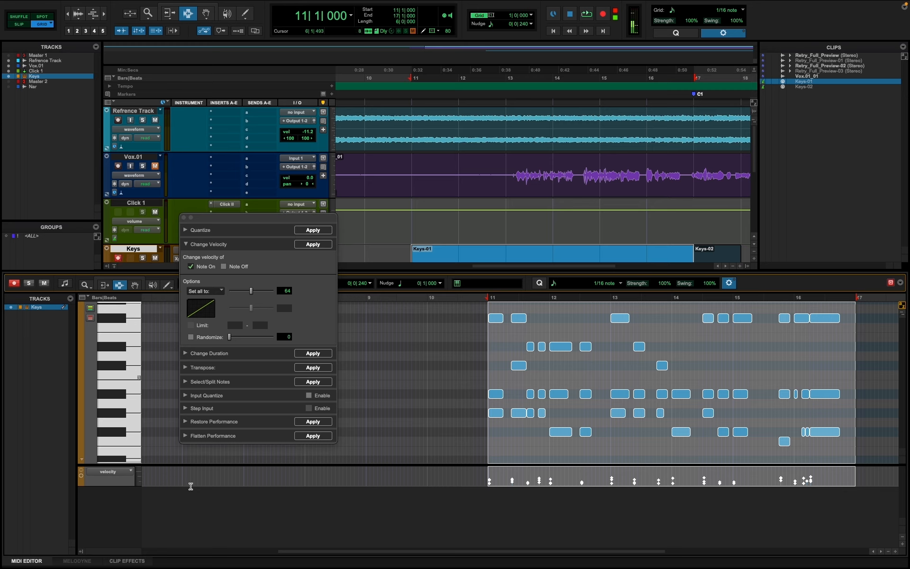
{"action": "left_click_drag", "start_coordinate": [122, 487], "coordinate": [128, 539]}
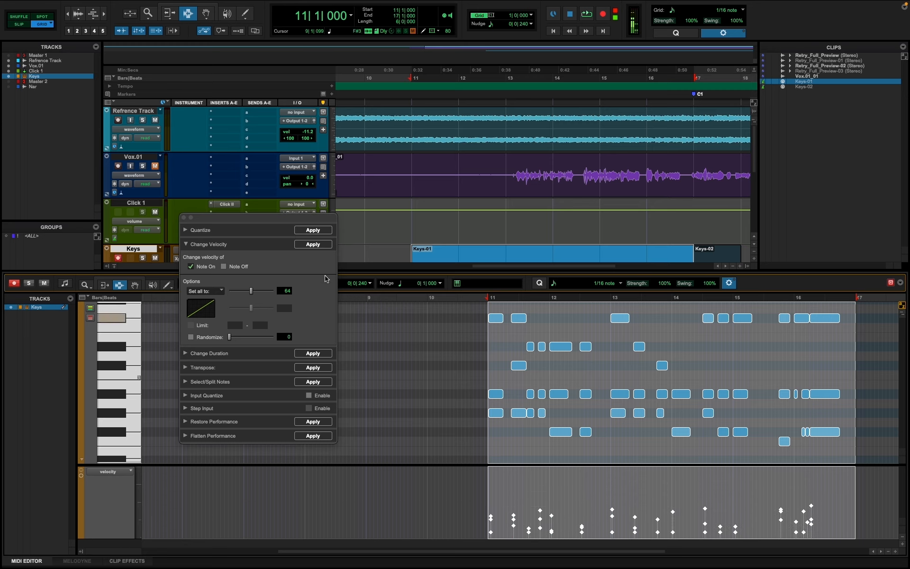
{"action": "left_click", "coordinate": [315, 246]}
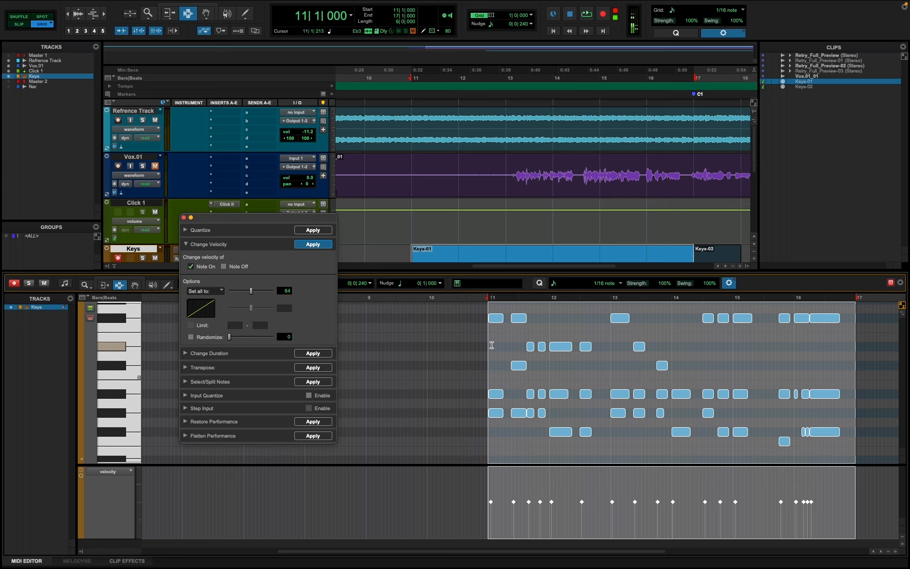
{"action": "key", "text": "space"}
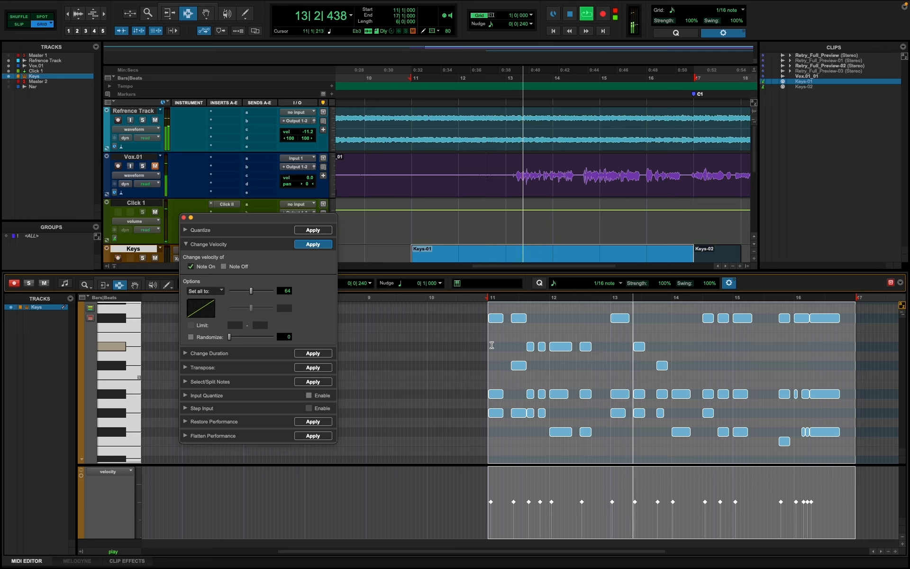
{"action": "key", "text": "space"}
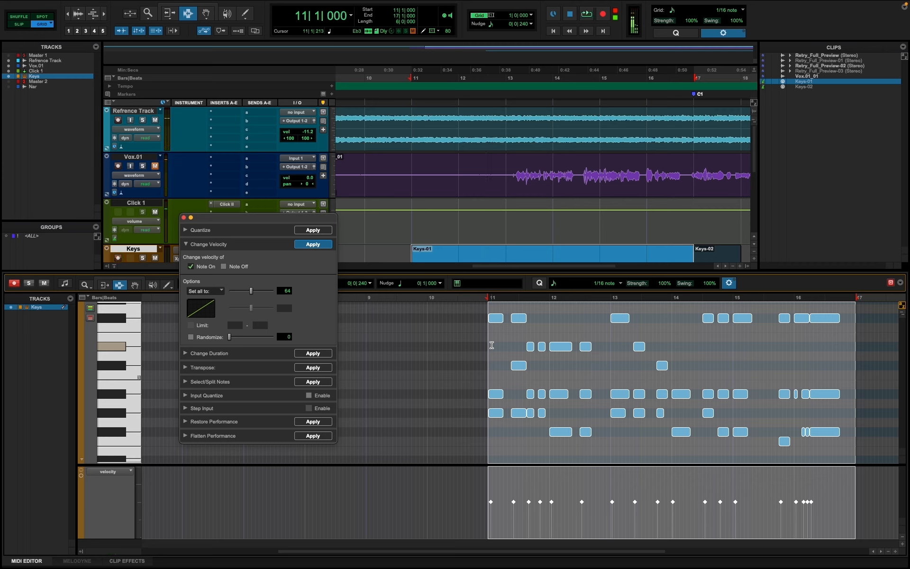
Transpose the selected Keys notes up by 1 octave, start playback from bar 11, and undo the transposition.
{"action": "left_click", "coordinate": [186, 245]}
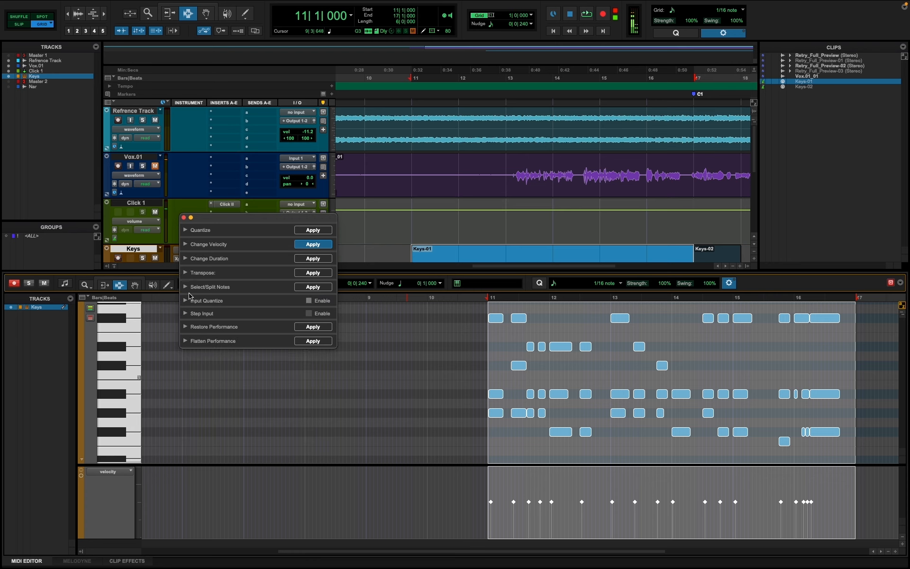
{"action": "left_click", "coordinate": [185, 273]}
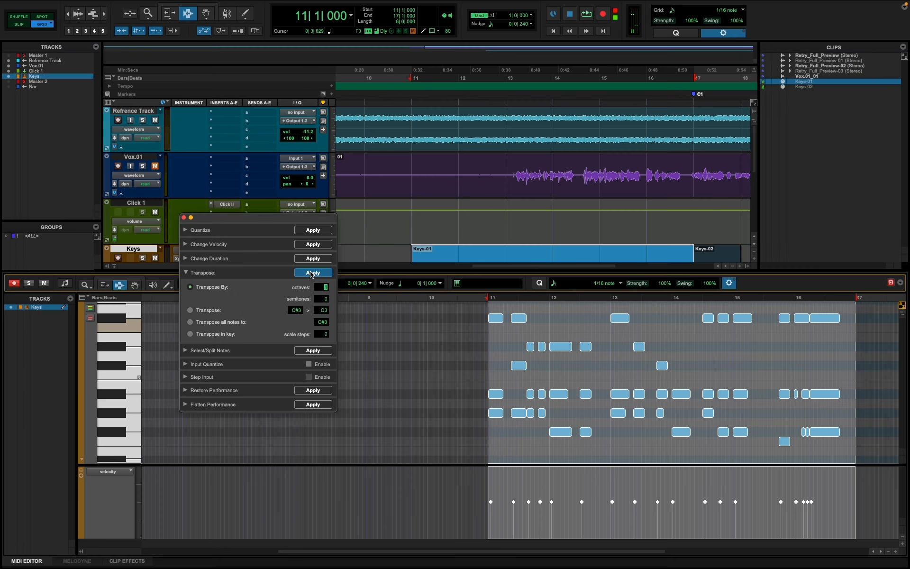
{"action": "left_click", "coordinate": [311, 273]}
{"action": "key", "text": "space"}
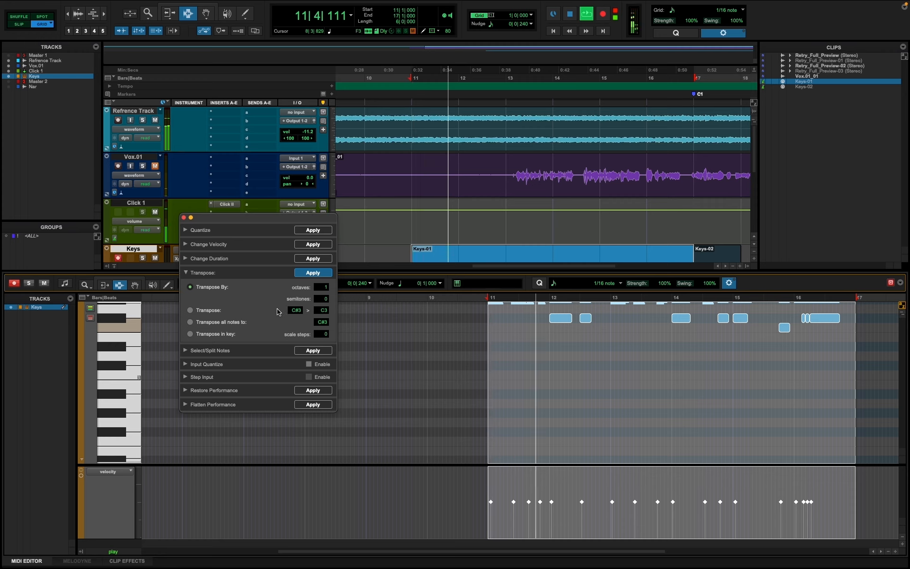
{"action": "left_click", "coordinate": [319, 275]}
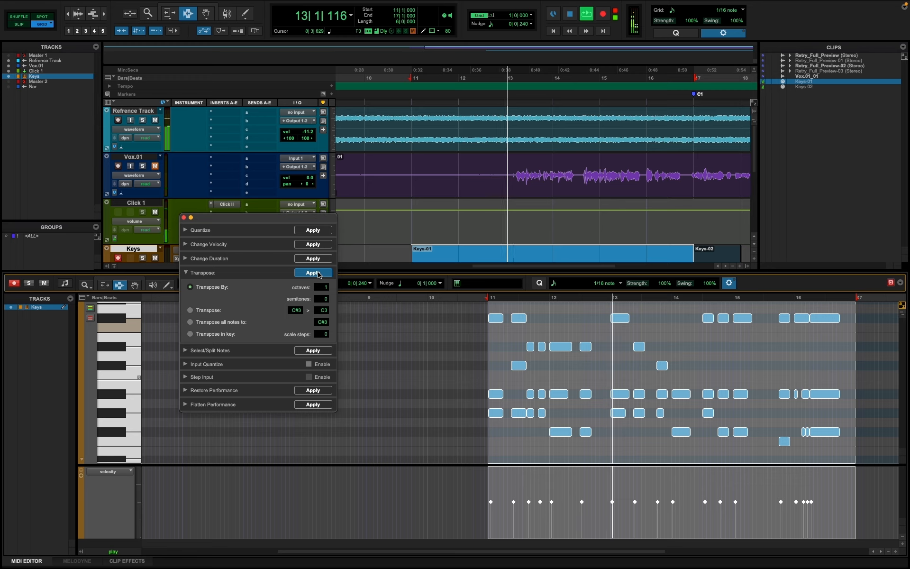
Transpose the selected notes by -1 octave during playback, stop, close the Event Operations window, and undo the transposition.
{"action": "left_click", "coordinate": [323, 287]}
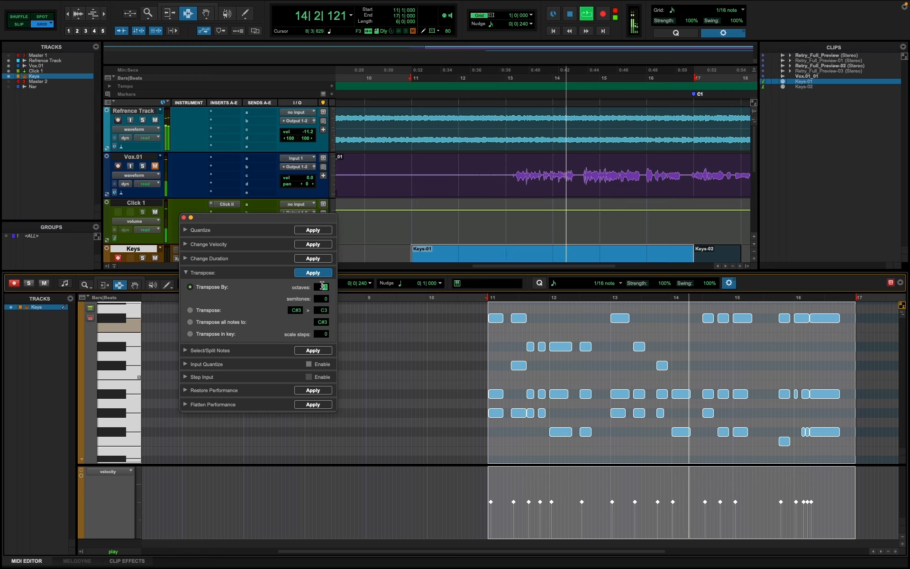
{"action": "type", "text": "1"}
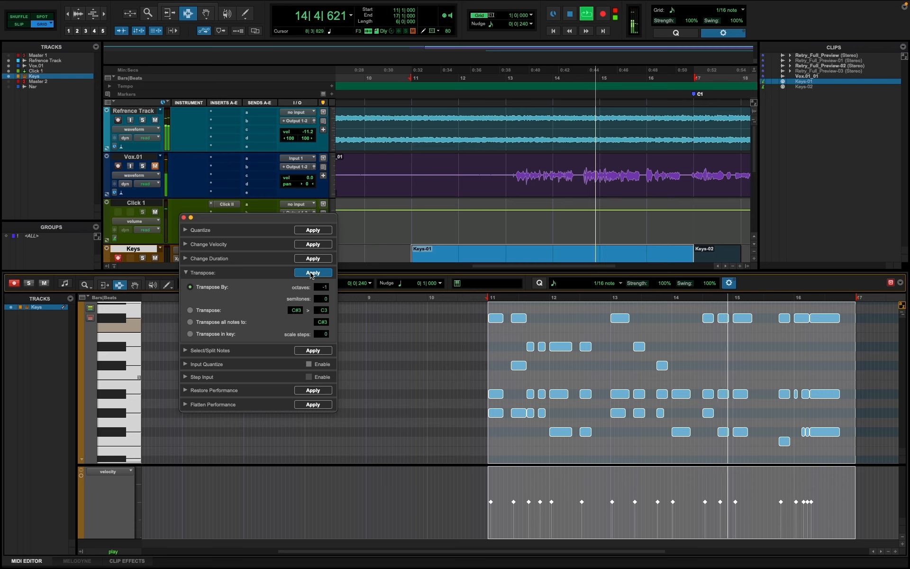
{"action": "left_click", "coordinate": [315, 274]}
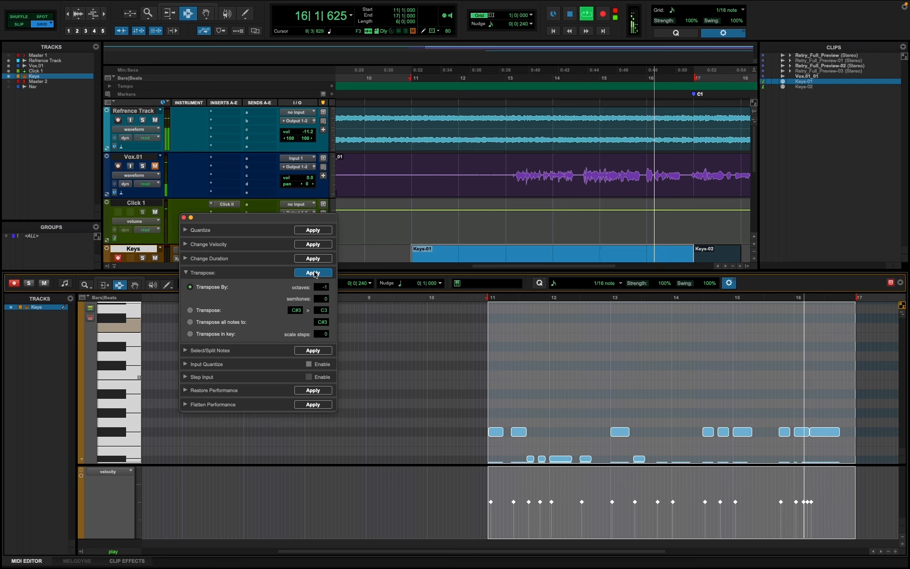
{"action": "key", "text": "space"}
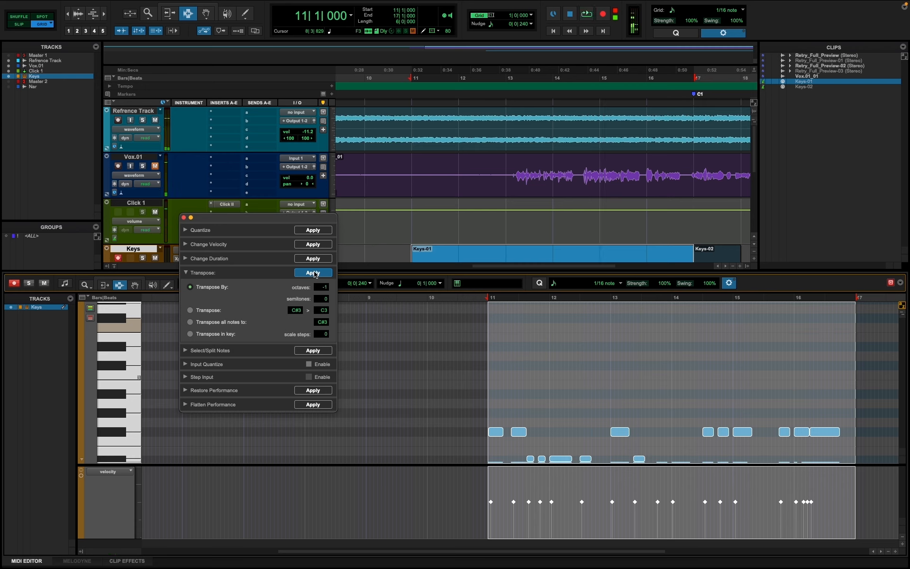
{"action": "left_click", "coordinate": [186, 273]}
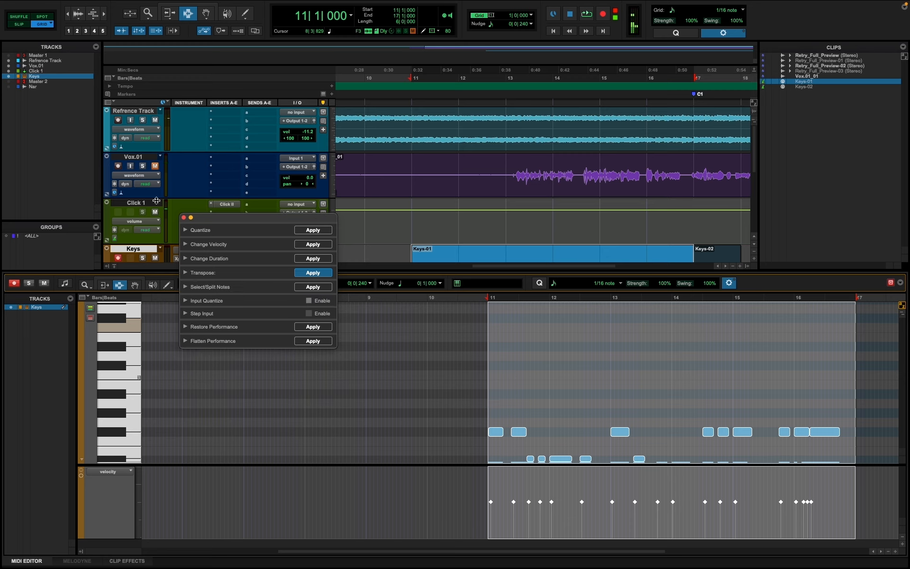
{"action": "left_click", "coordinate": [184, 217]}
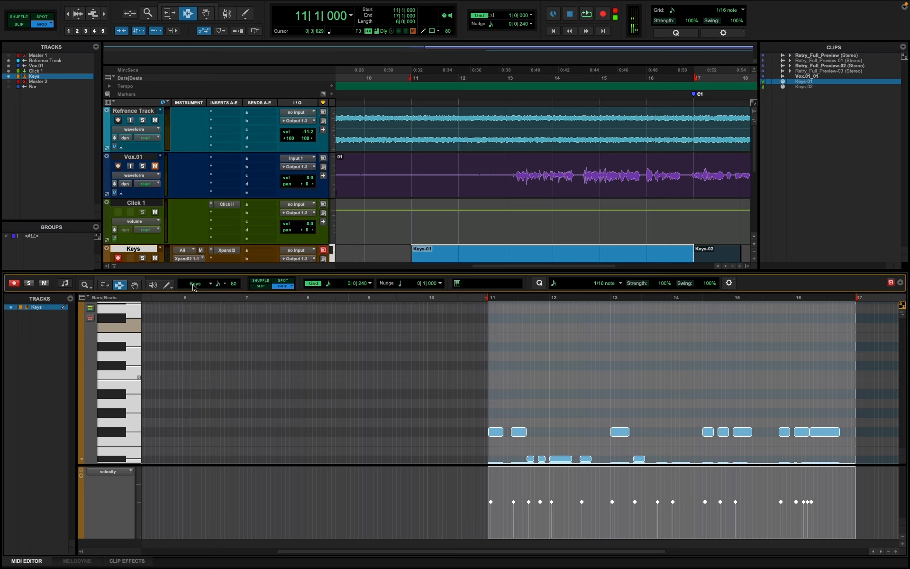
{"action": "key", "text": "super+z"}
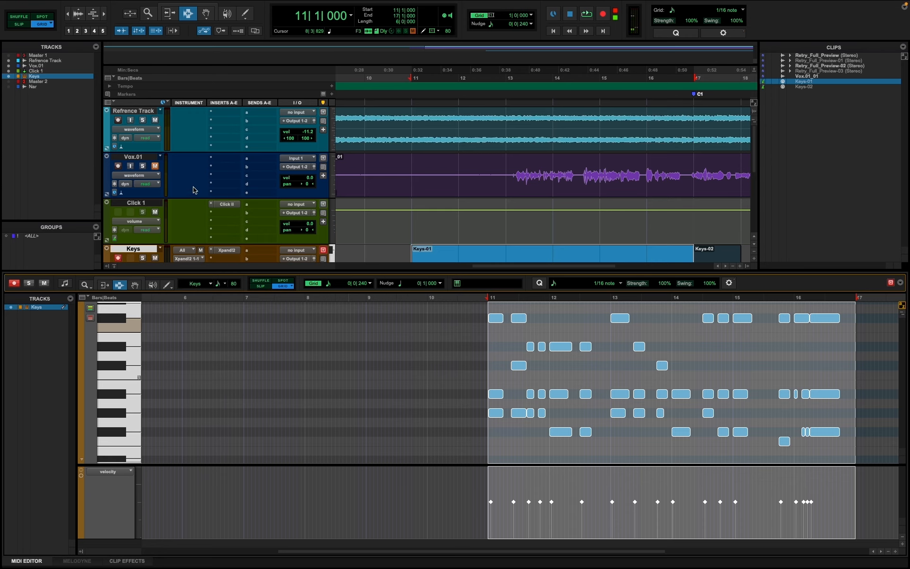
{"action": "scroll", "coordinate": [193, 187], "scroll_direction": "down", "scroll_amount": 5}
{"action": "scroll", "coordinate": [193, 188], "scroll_direction": "up", "scroll_amount": 2}
{"action": "scroll", "coordinate": [193, 187], "scroll_direction": "up", "scroll_amount": 3}
{"action": "scroll", "coordinate": [416, 193], "scroll_direction": "down", "scroll_amount": 3}
{"action": "scroll", "coordinate": [429, 206], "scroll_direction": "up", "scroll_amount": 2}
{"action": "scroll", "coordinate": [429, 207], "scroll_direction": "down", "scroll_amount": 2}
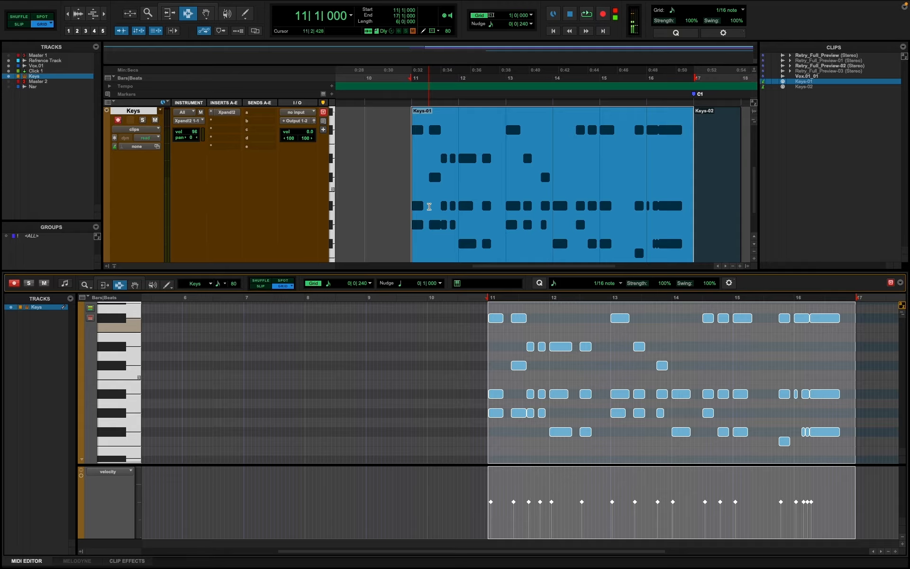
Switch to the Canvas lab page and read the instructions on editing MIDI, saving the session, and zipping and sharing it.
{"action": "key", "text": "super+Tab"}
{"action": "key", "text": "super+Tab"}
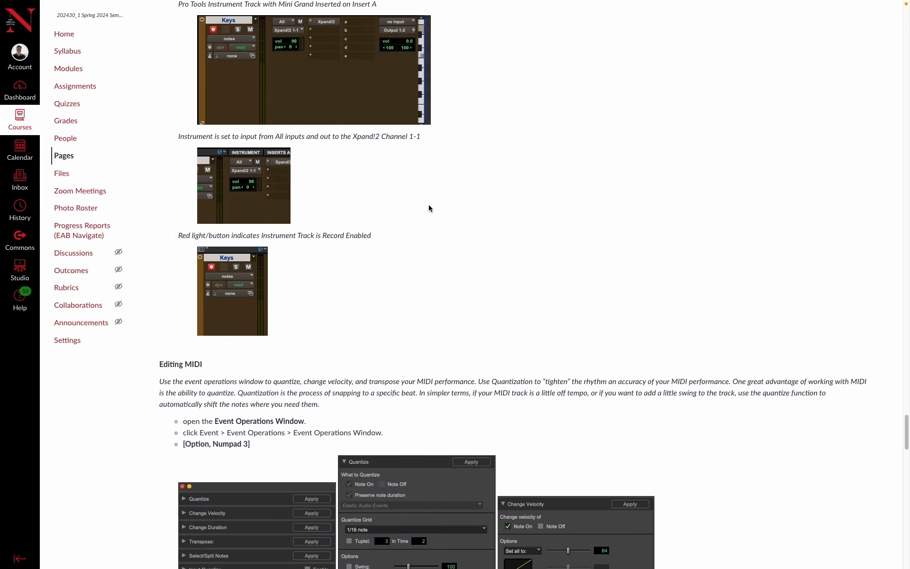
{"action": "scroll", "coordinate": [355, 244], "scroll_direction": "down", "scroll_amount": 20}
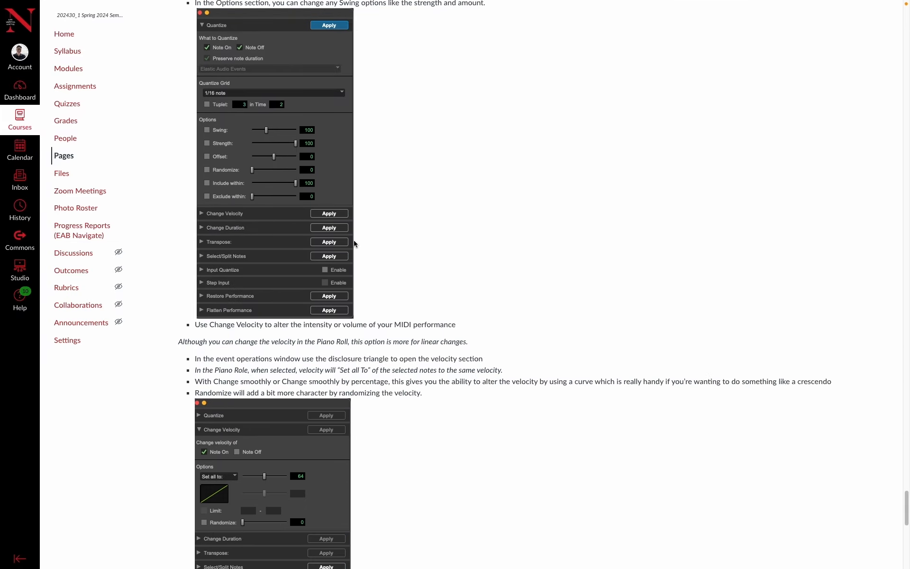
{"action": "scroll", "coordinate": [355, 243], "scroll_direction": "down", "scroll_amount": 15}
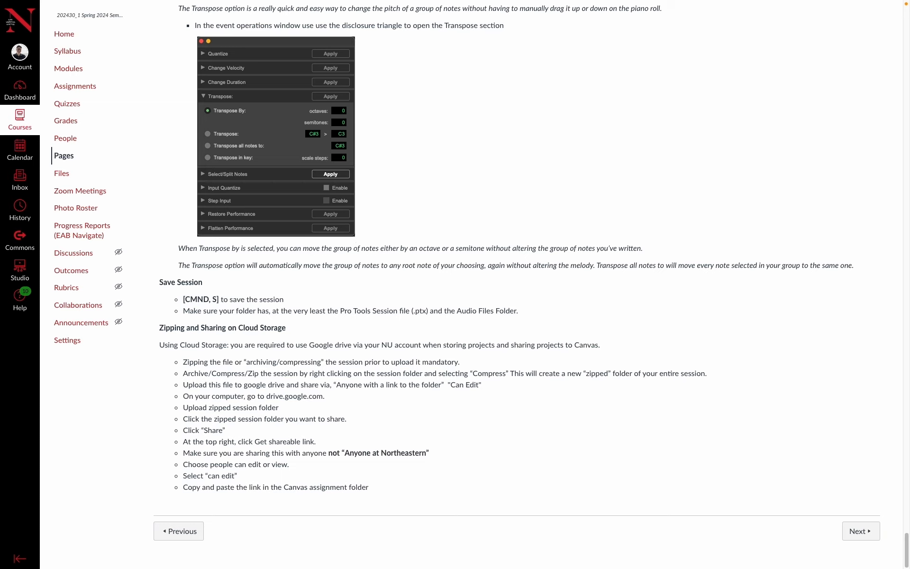